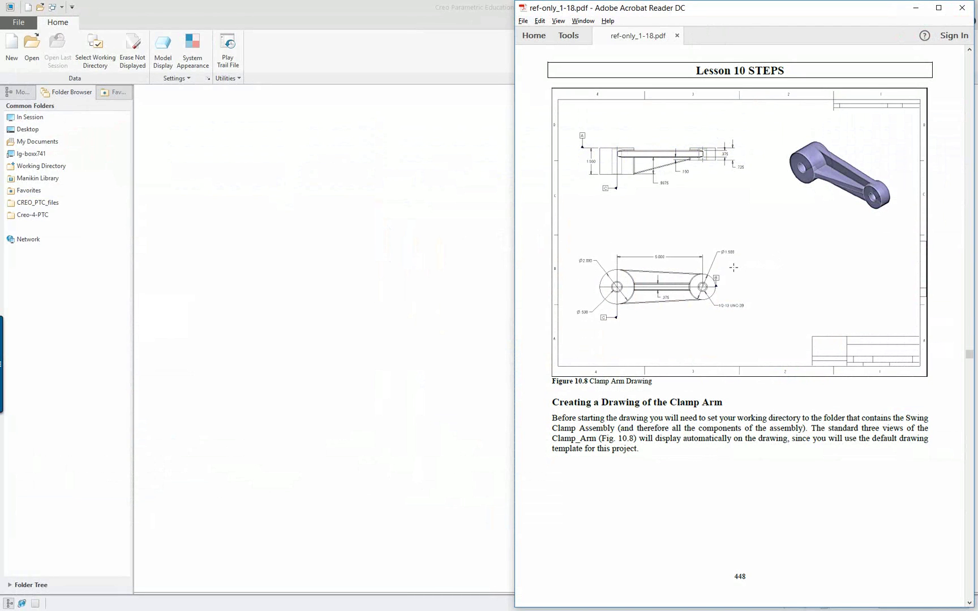
# Switch to Creo Parametric and create a new drawing named clarm using the default template
pyautogui.click(349, 196)
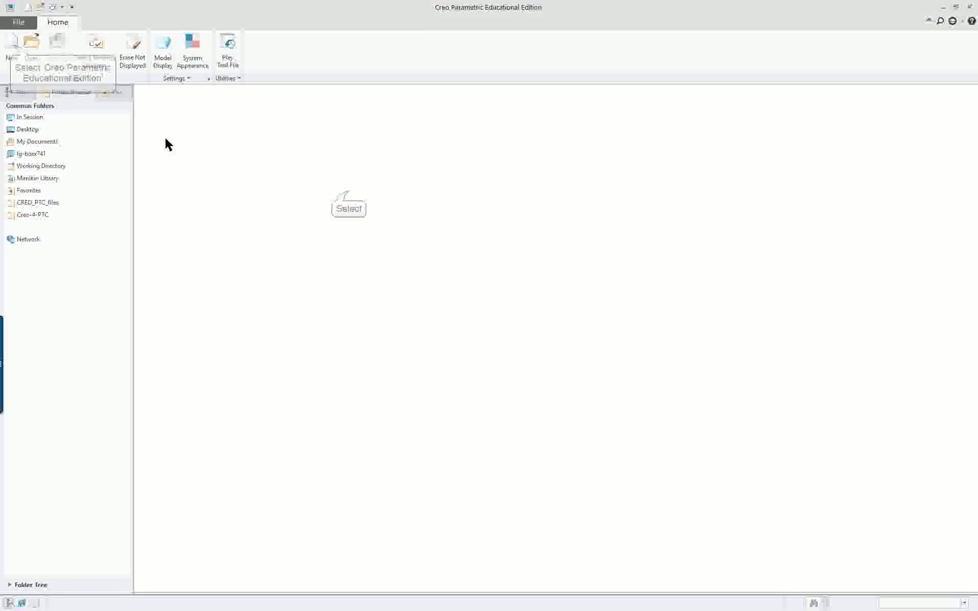
pyautogui.click(13, 50)
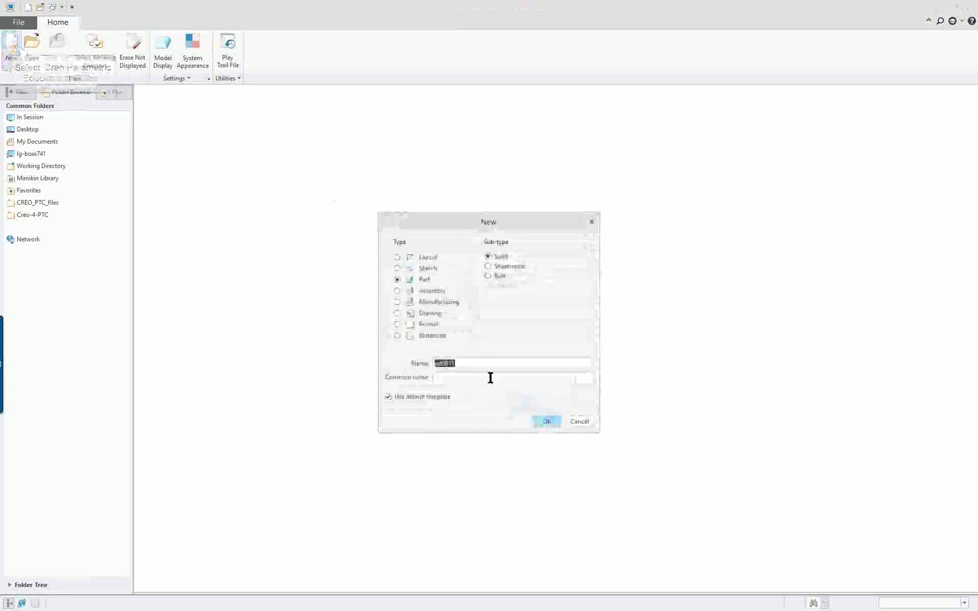
pyautogui.click(429, 315)
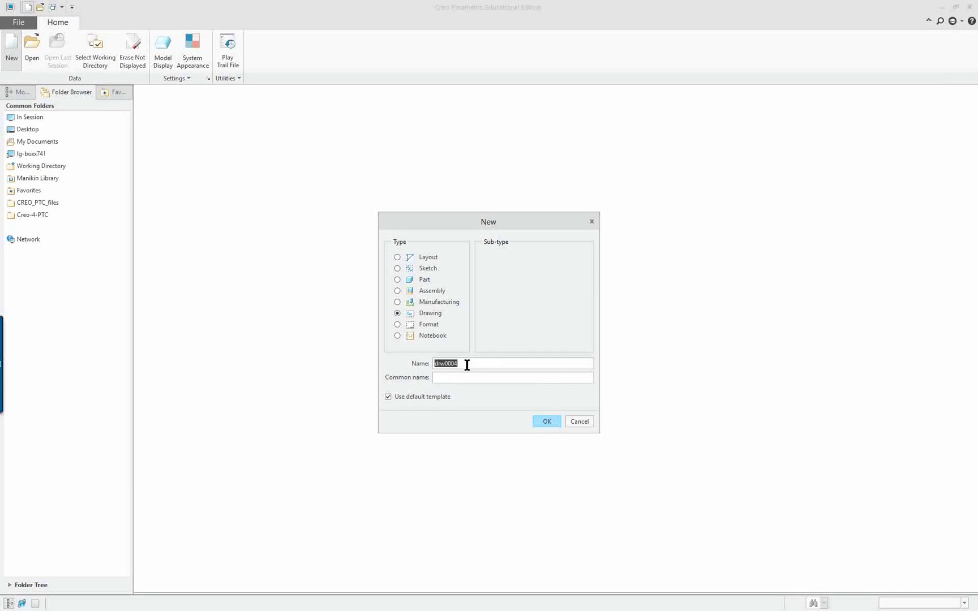
pyautogui.write('clarm')
pyautogui.click(546, 421)
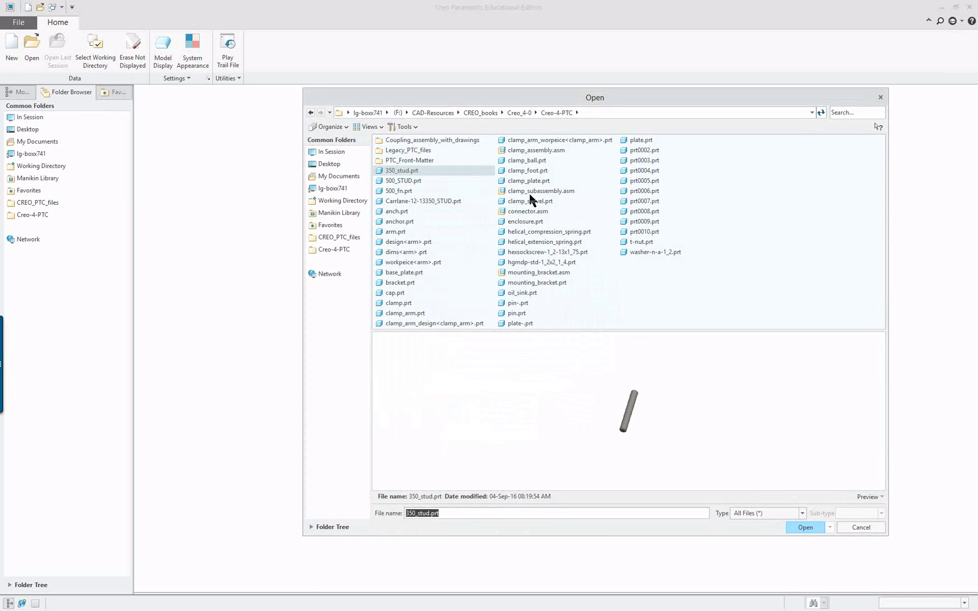
# Choose the in-session part clamp_arm_design.prt as the default model and create the drawing from the c_drawing template
pyautogui.click(332, 152)
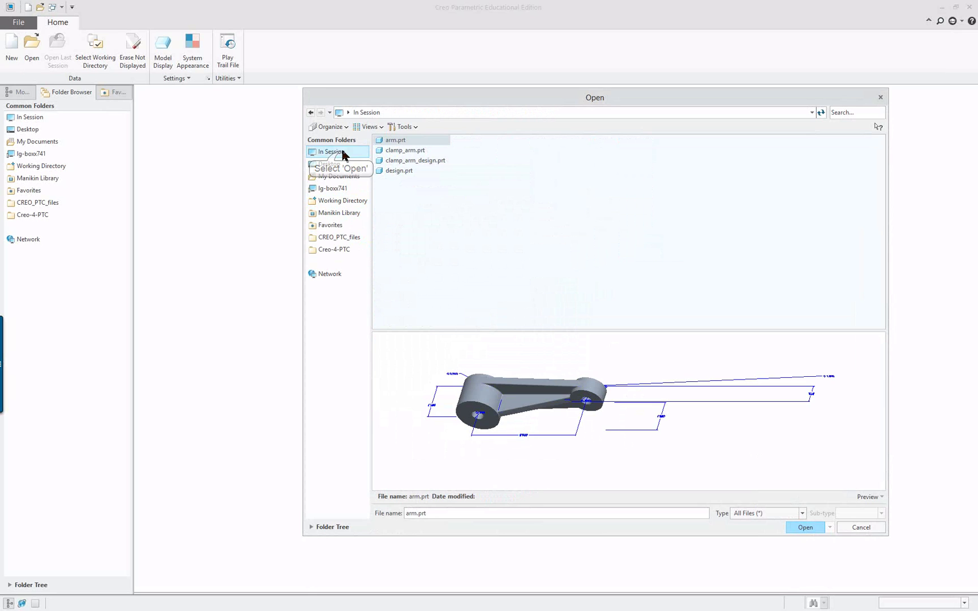
pyautogui.click(430, 162)
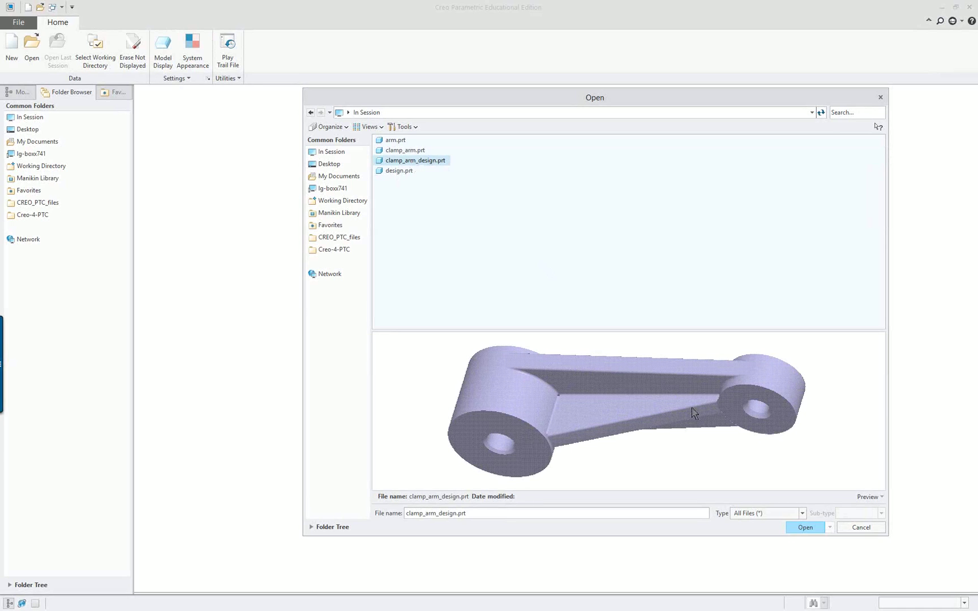
pyautogui.click(807, 528)
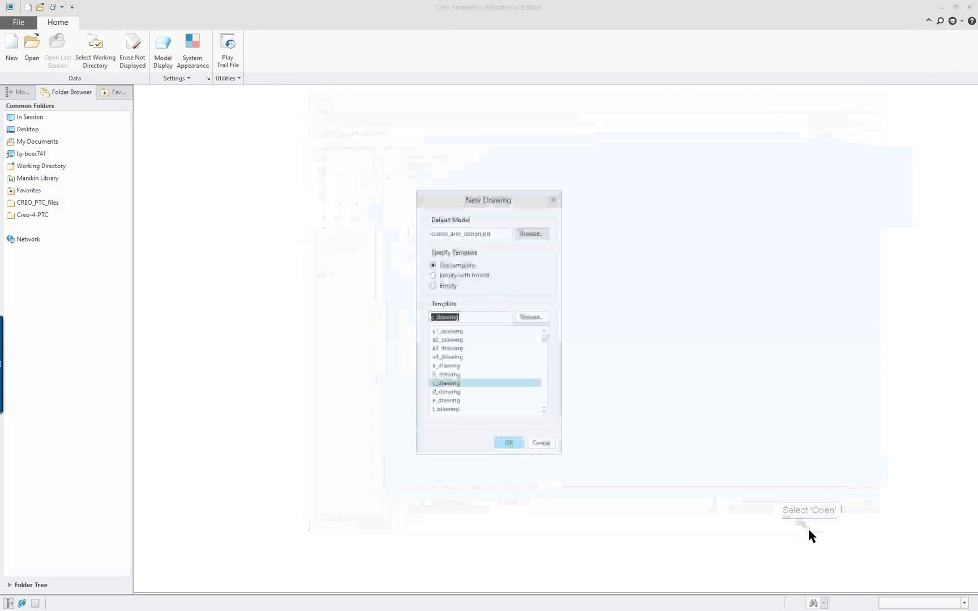
pyautogui.click(509, 442)
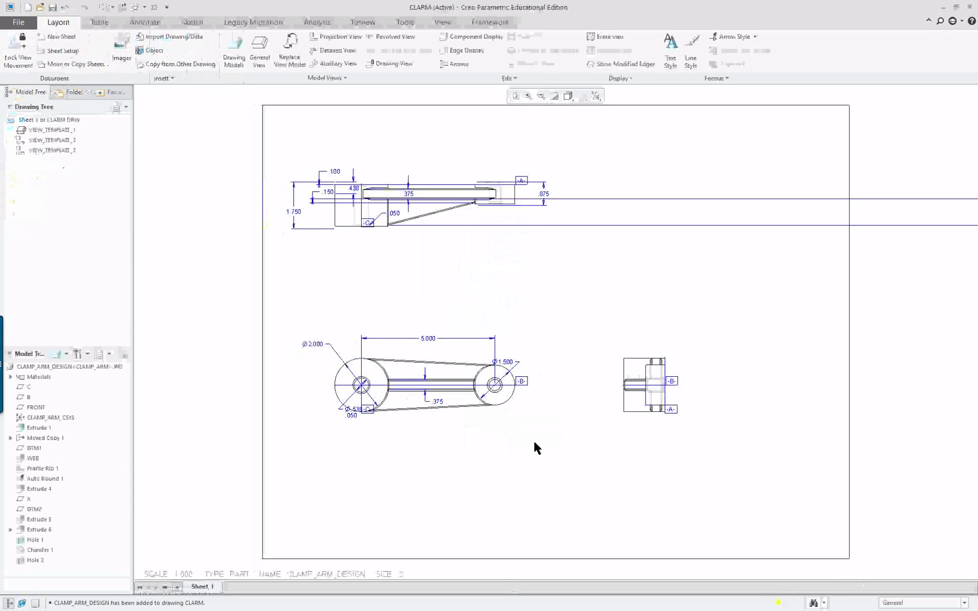
# Move the .9875 dimension from outside the sheet to just beside the upper view of the clamp arm
pyautogui.scroll(-4, 578, 393)
pyautogui.scroll(6, 849, 361)
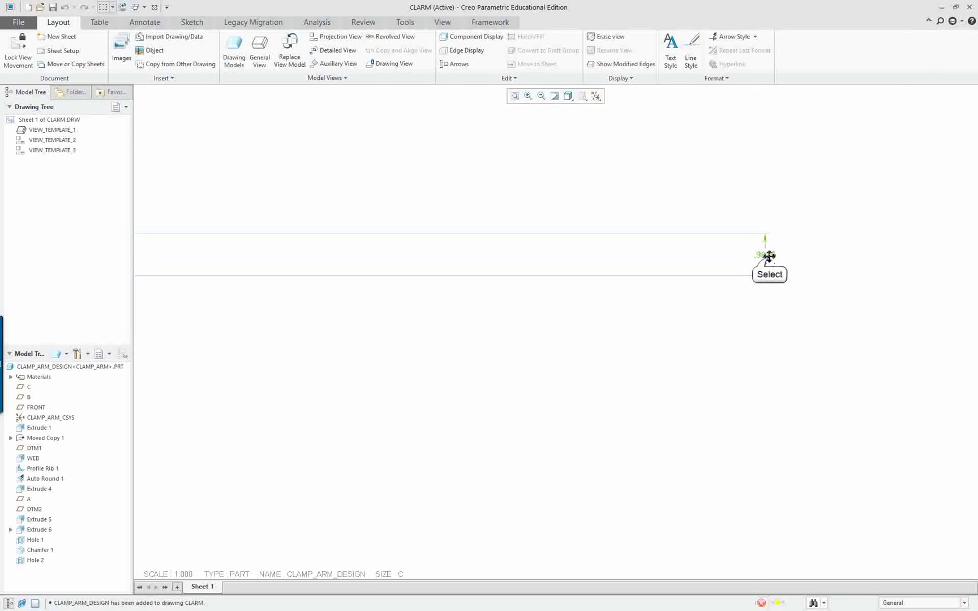
pyautogui.click(768, 255)
pyautogui.moveTo(769, 256); pyautogui.dragTo(309, 253, button='middle')
pyautogui.scroll(-3, 606, 442)
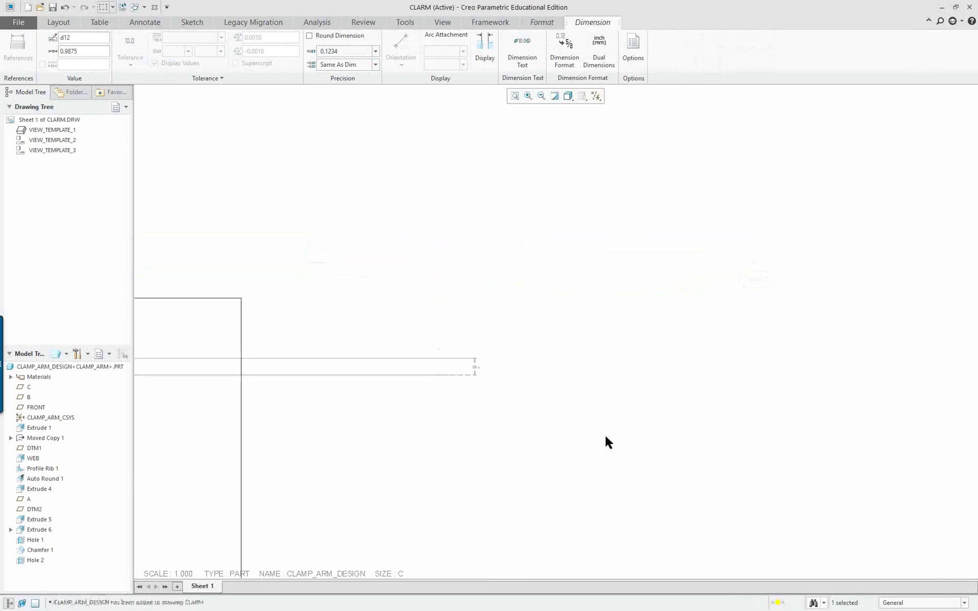
pyautogui.scroll(-3, 606, 441)
pyautogui.scroll(-2, 354, 456)
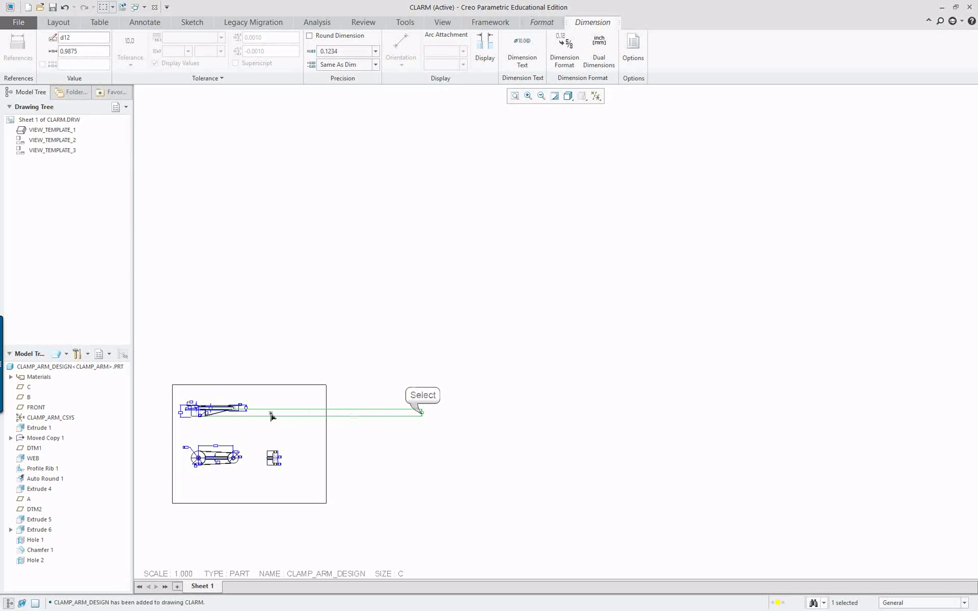
pyautogui.scroll(-2, 275, 445)
pyautogui.scroll(4, 205, 461)
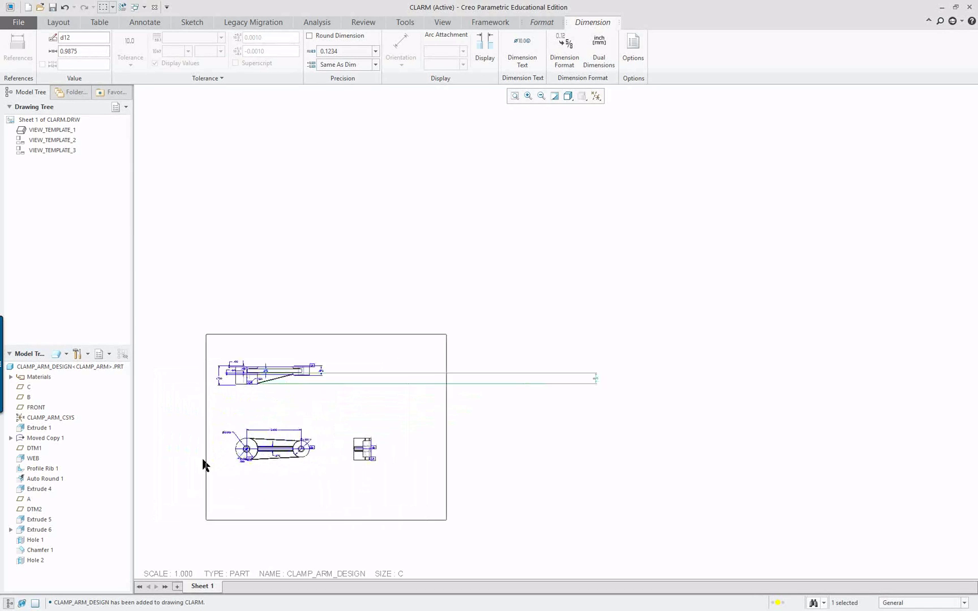
pyautogui.scroll(2, 205, 465)
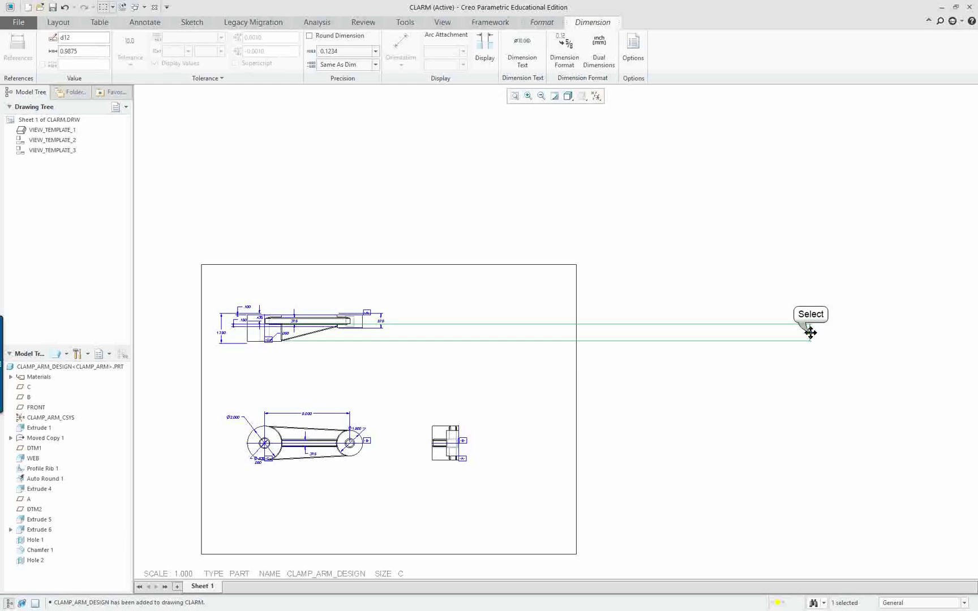
pyautogui.moveTo(810, 334); pyautogui.dragTo(393, 337)
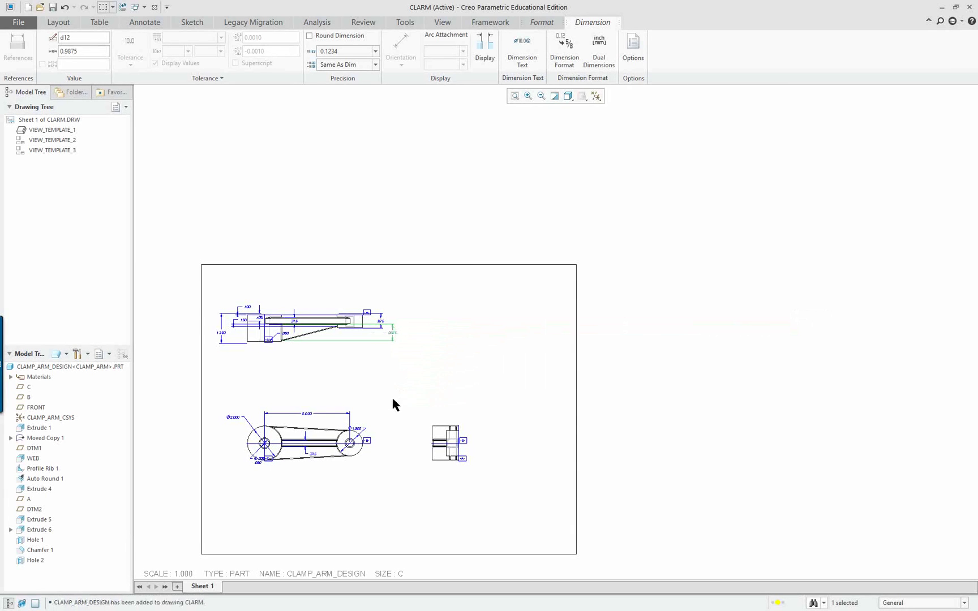
pyautogui.scroll(-3, 476, 463)
pyautogui.scroll(5, 418, 438)
pyautogui.scroll(-2, 418, 382)
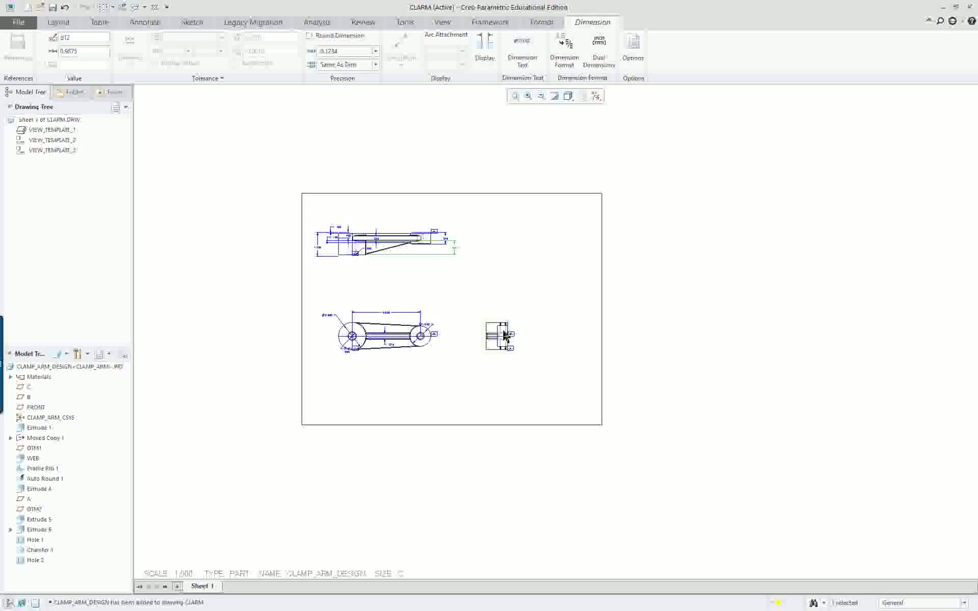
pyautogui.scroll(4, 391, 285)
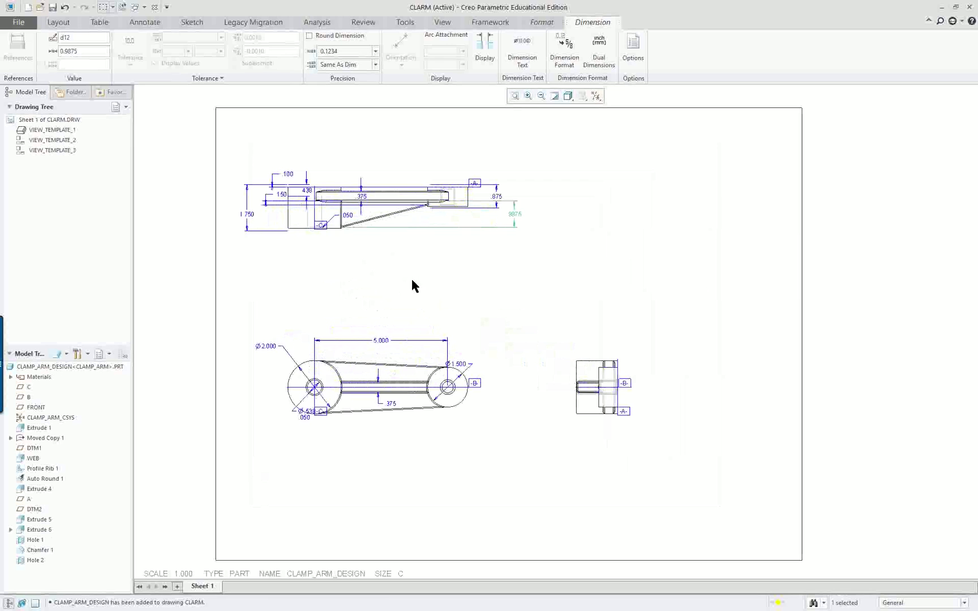
# Insert a general view with No Combined State in the empty upper-right area of the sheet
pyautogui.rightClick(597, 255)
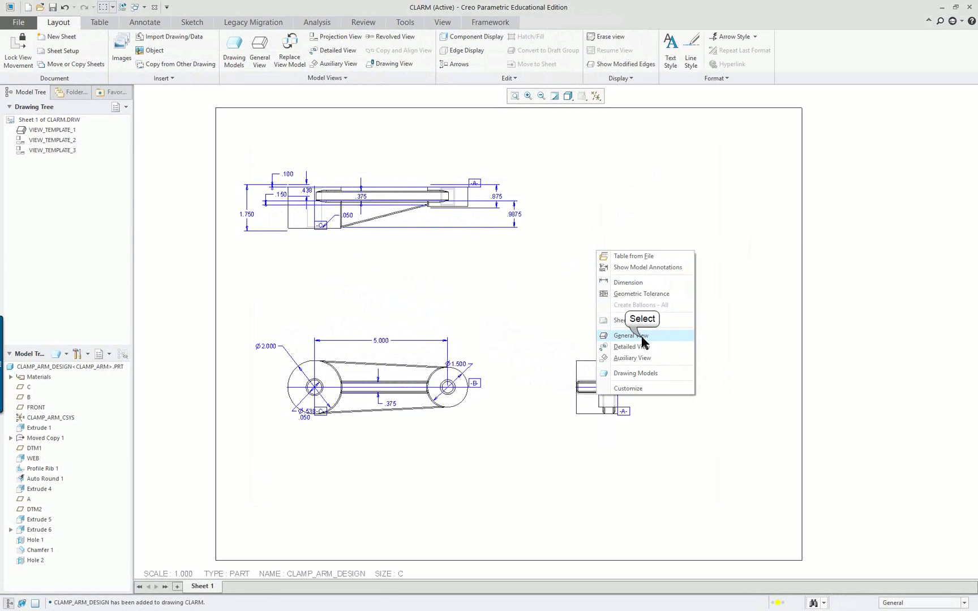
pyautogui.click(642, 336)
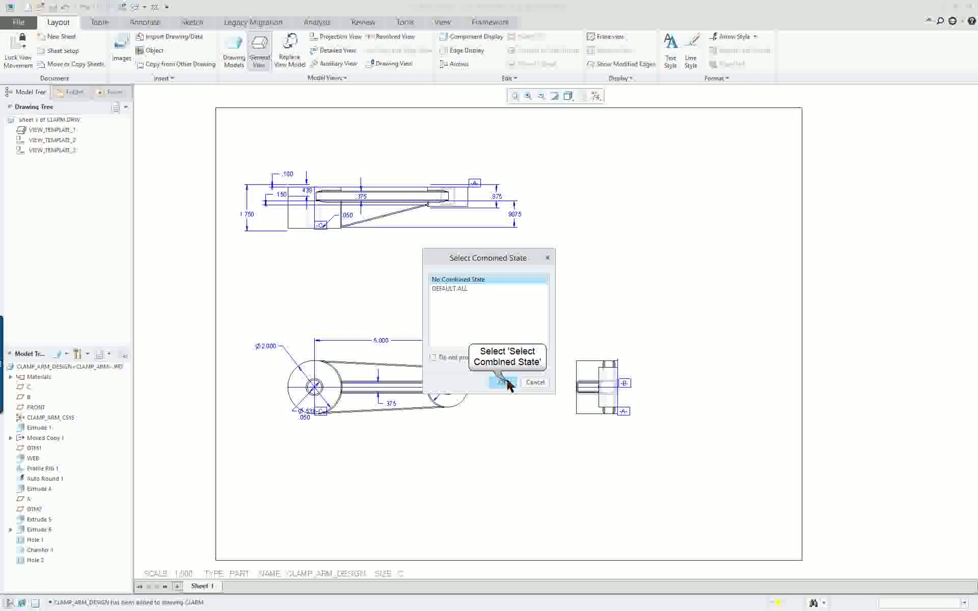
pyautogui.click(504, 382)
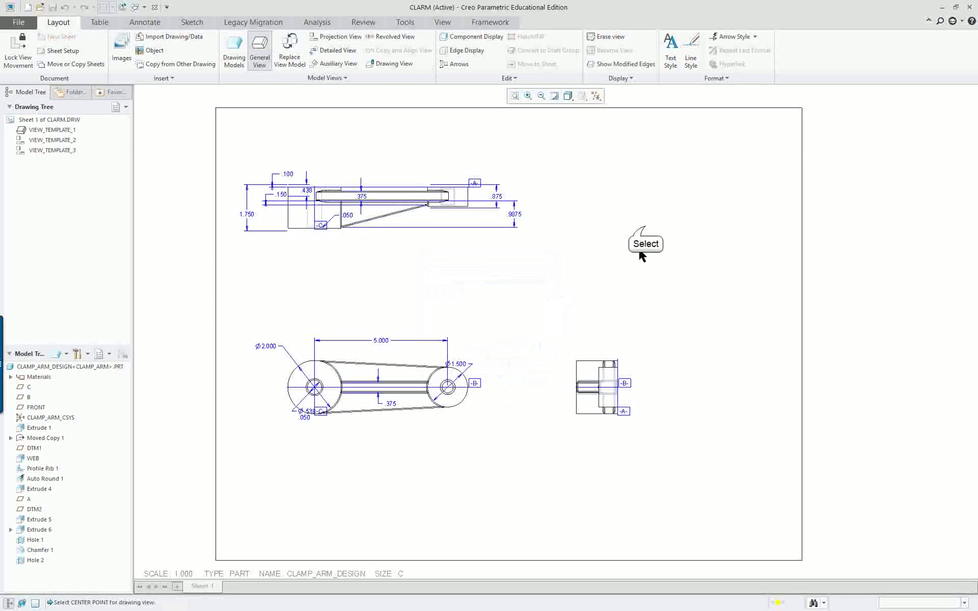
pyautogui.click(734, 328)
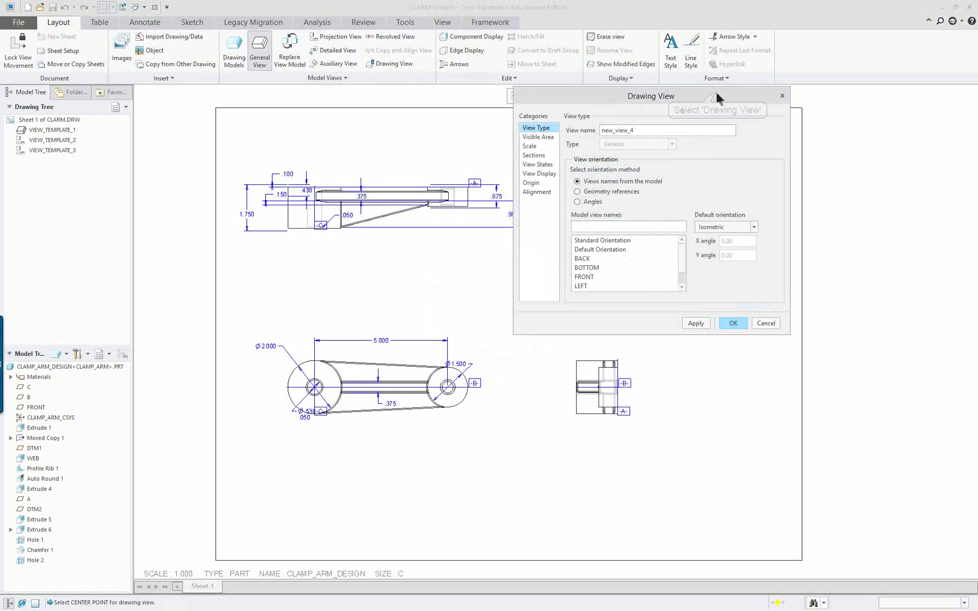
pyautogui.moveTo(717, 96)
pyautogui.mouseDown()
pyautogui.moveTo(400, 142)
pyautogui.moveTo(429, 122)
pyautogui.mouseUp()
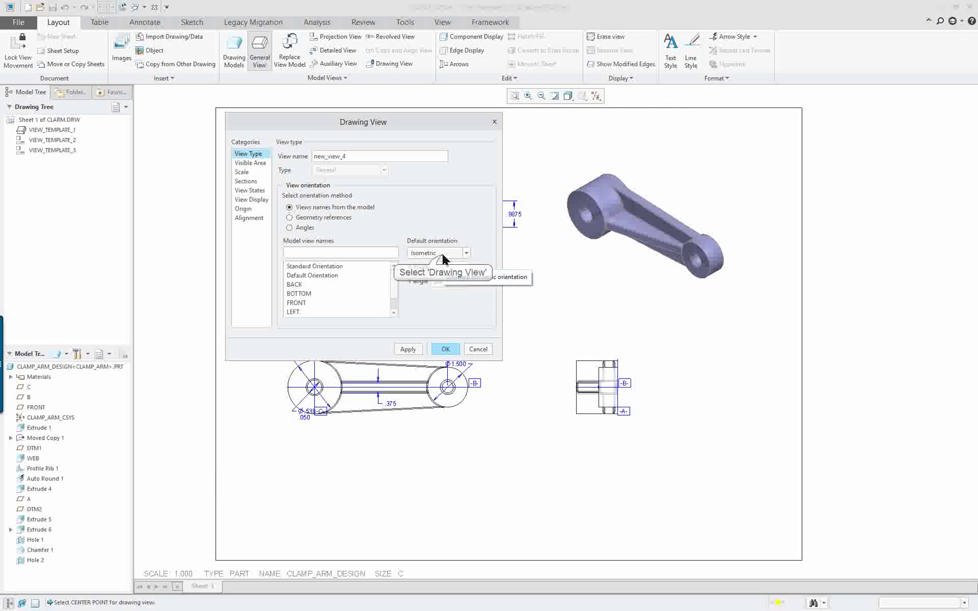
# Apply the Trimetric default orientation to the new general view
pyautogui.click(466, 253)
pyautogui.click(435, 274)
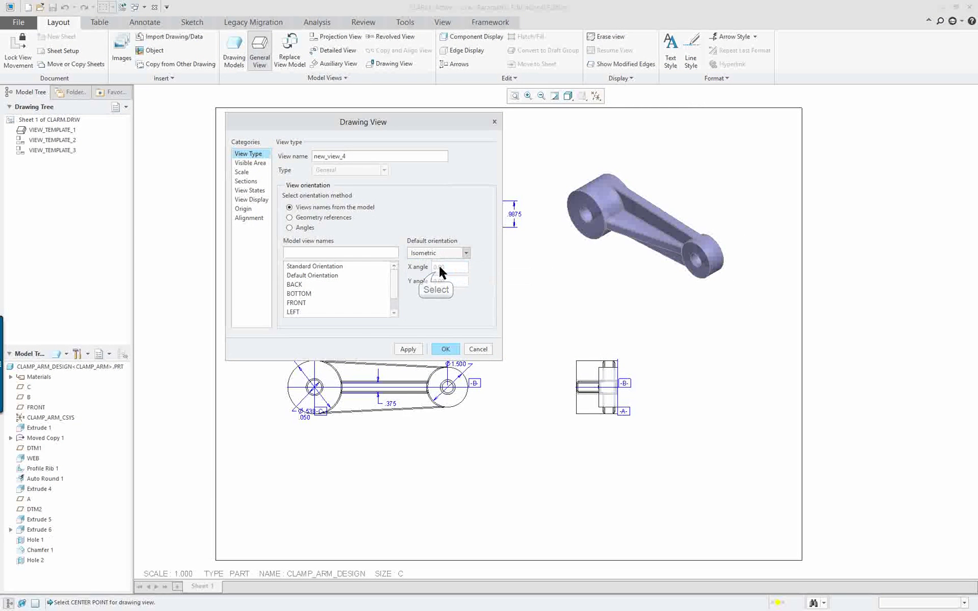
pyautogui.click(408, 349)
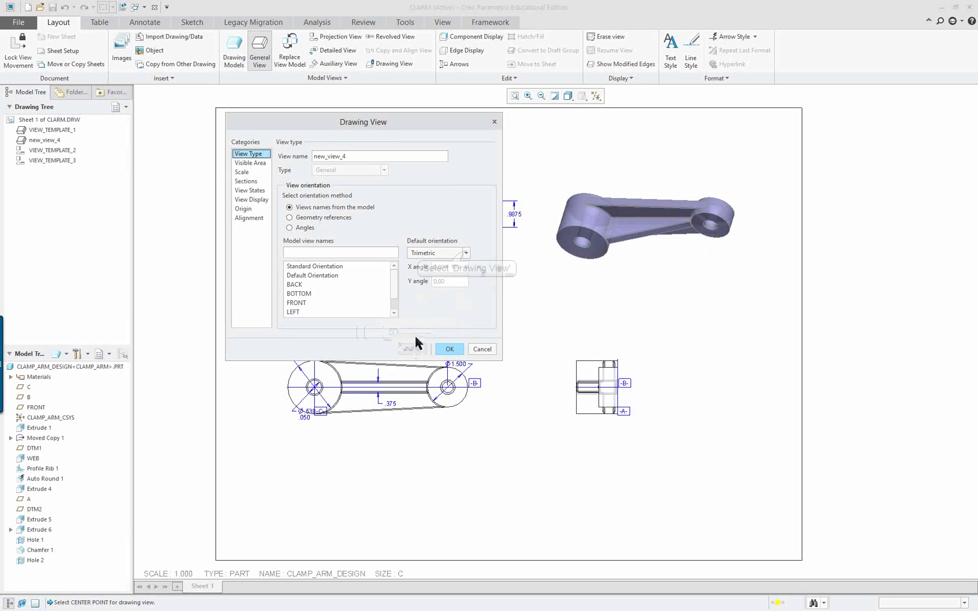
# Set the new general view's default orientation to Isometric and finish its definition
pyautogui.click(466, 253)
pyautogui.click(447, 264)
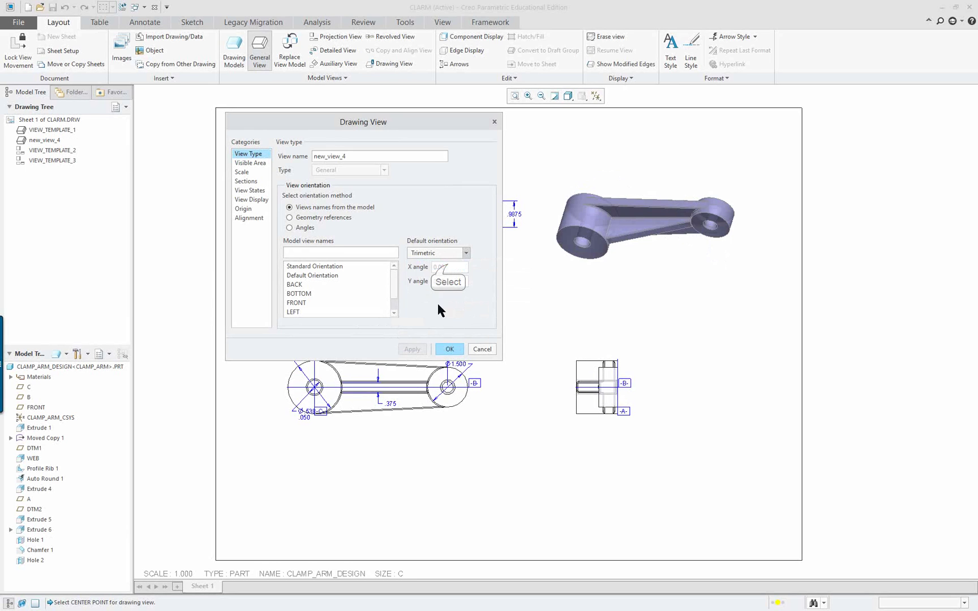
pyautogui.click(450, 349)
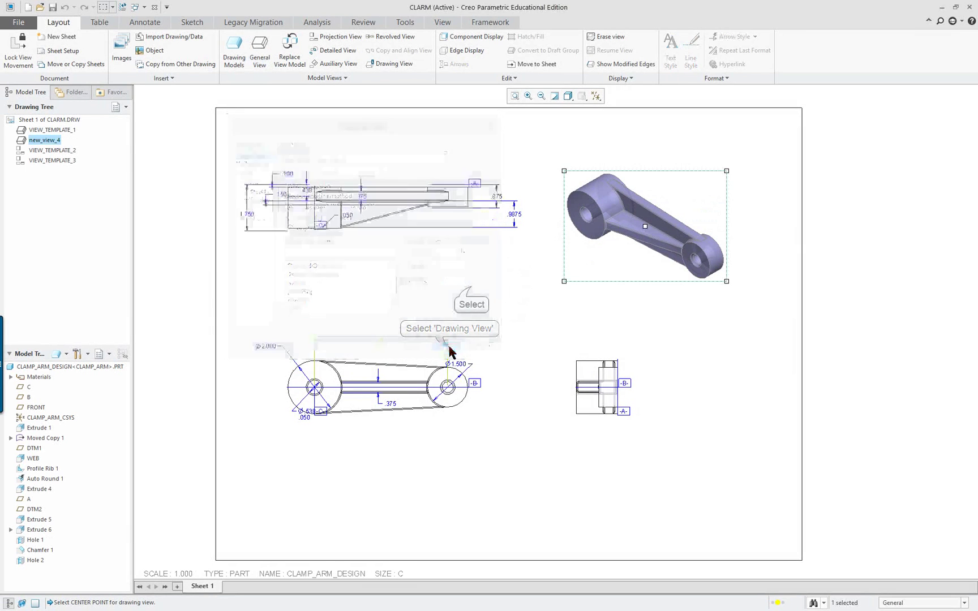
# Lock the movement of the isometric view and release the lock again
pyautogui.click(467, 280)
pyautogui.click(623, 241)
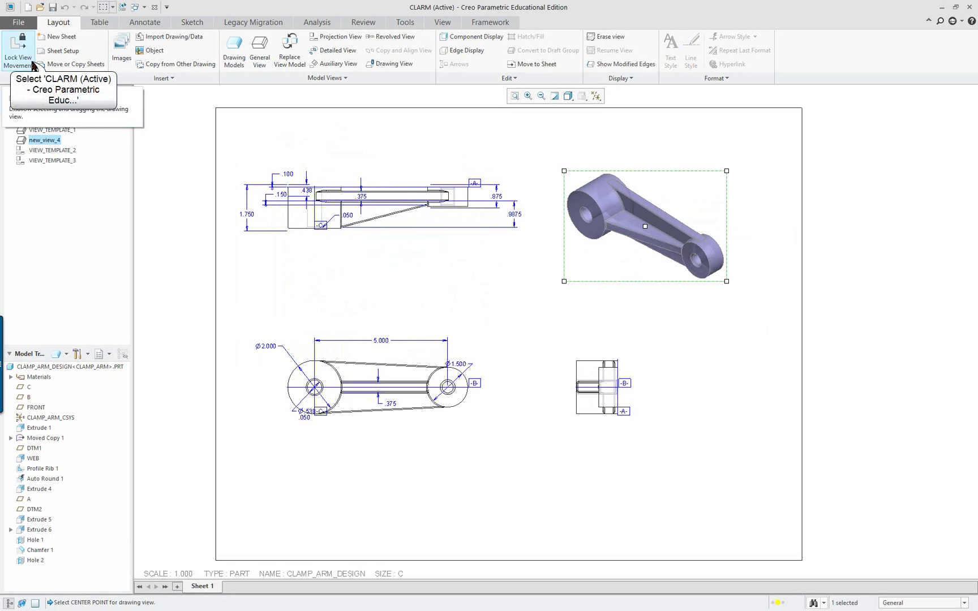
pyautogui.click(17, 59)
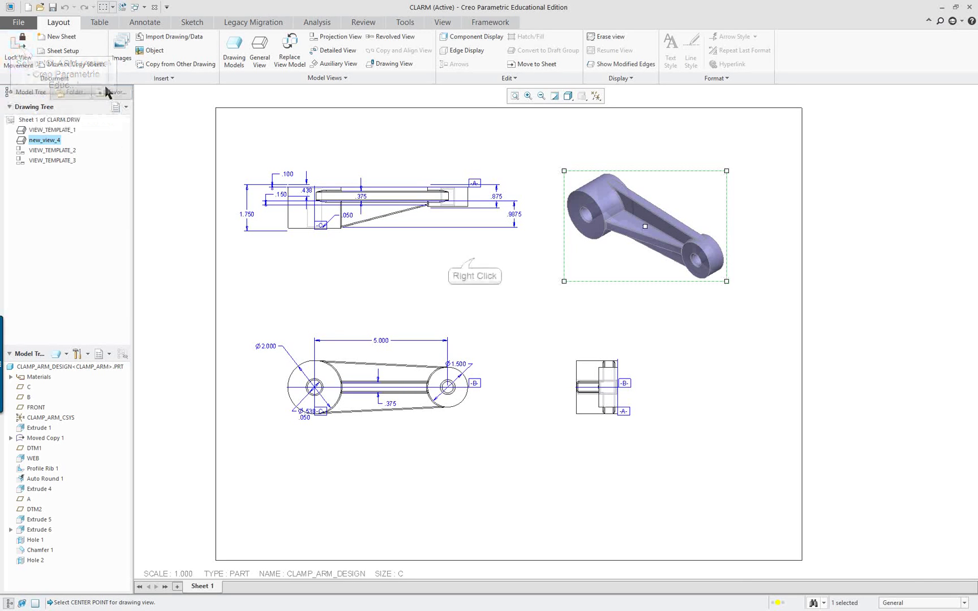
pyautogui.rightClick(475, 259)
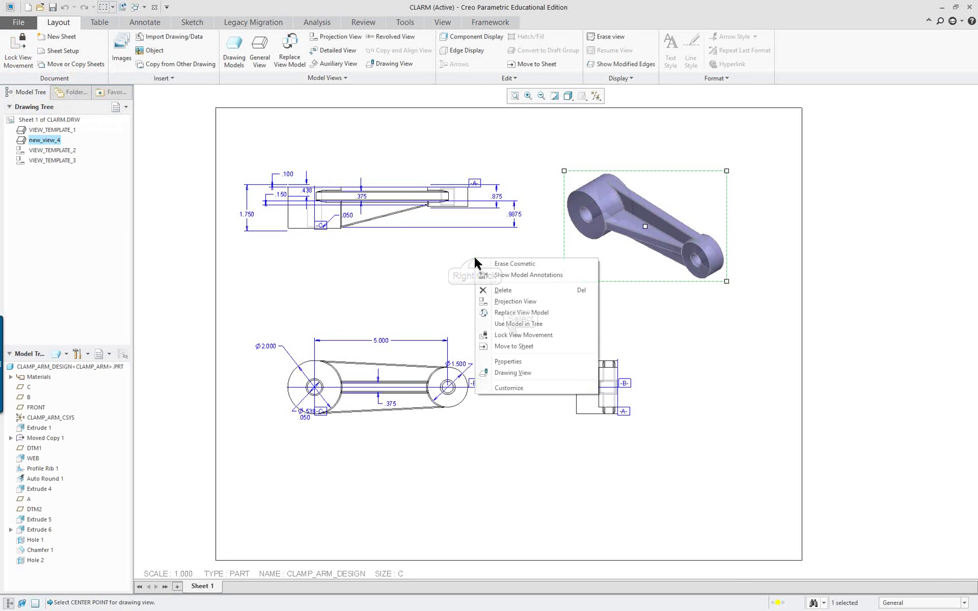
pyautogui.click(517, 327)
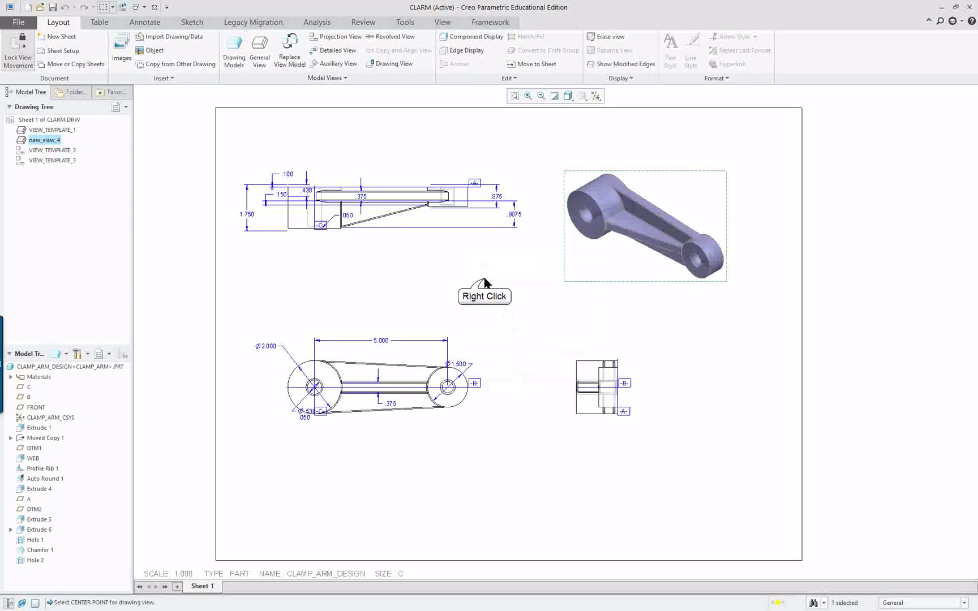
pyautogui.rightClick(484, 283)
pyautogui.click(517, 323)
# Move the isometric view slightly closer to the upper-right corner of the sheet
pyautogui.click(652, 242)
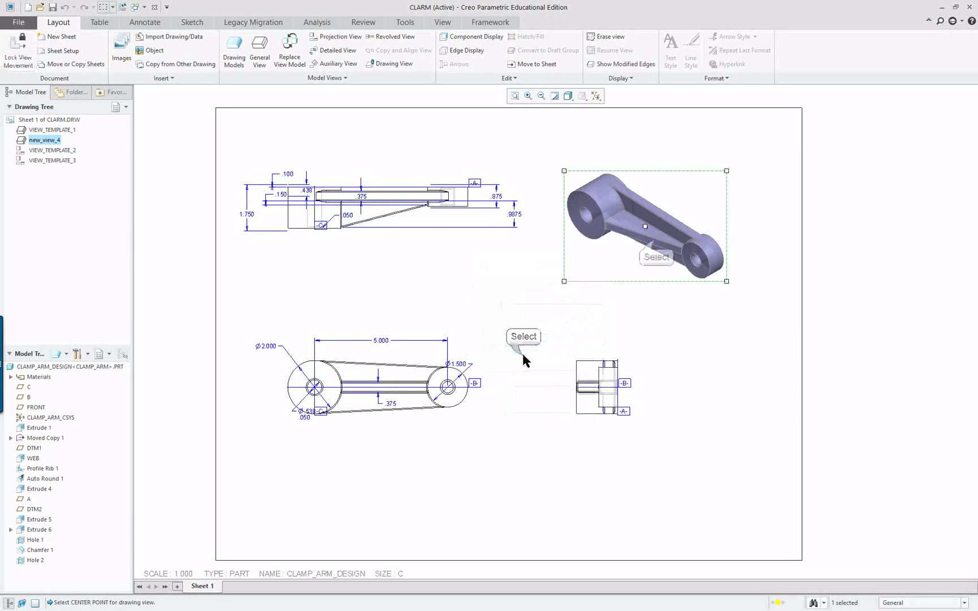
pyautogui.moveTo(656, 239); pyautogui.dragTo(686, 219)
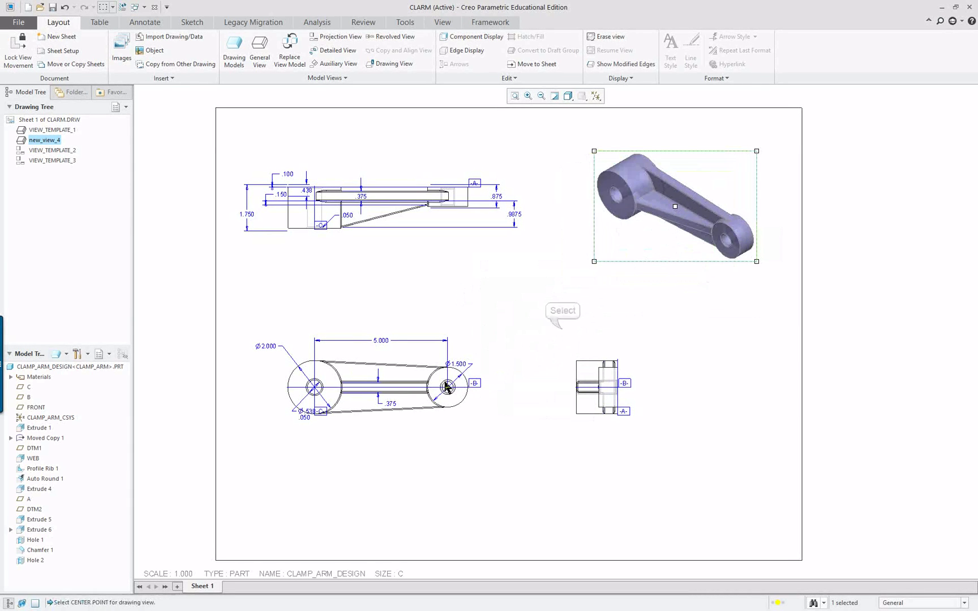
pyautogui.click(539, 310)
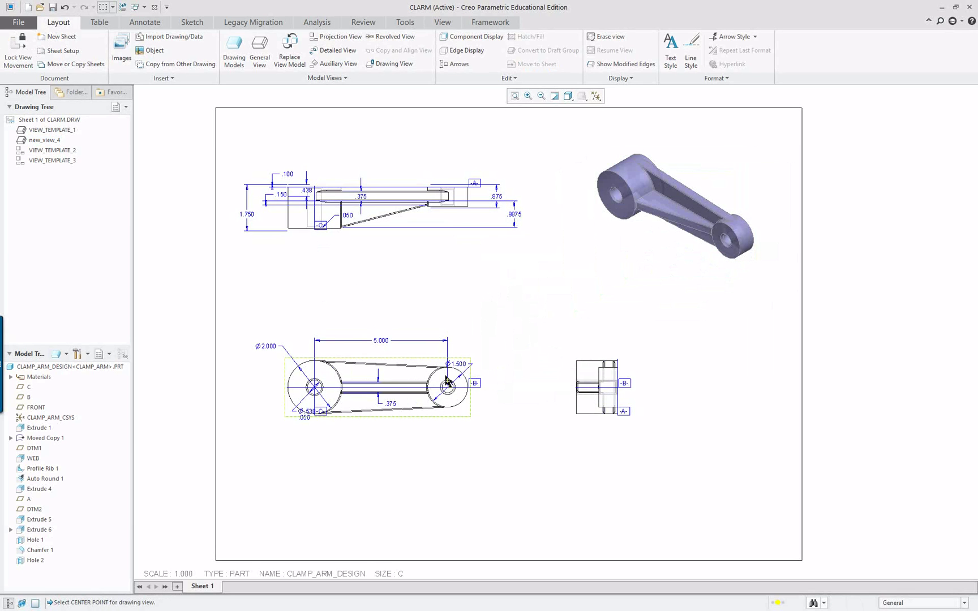
# Delete the projected side view next to the lower view of the clamp arm
pyautogui.click(589, 377)
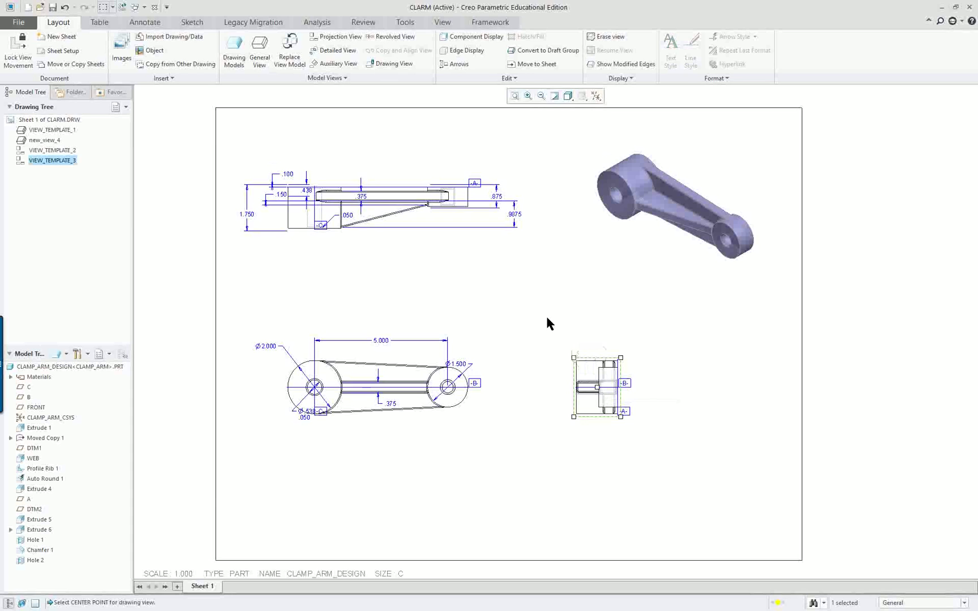
pyautogui.press('Delete')
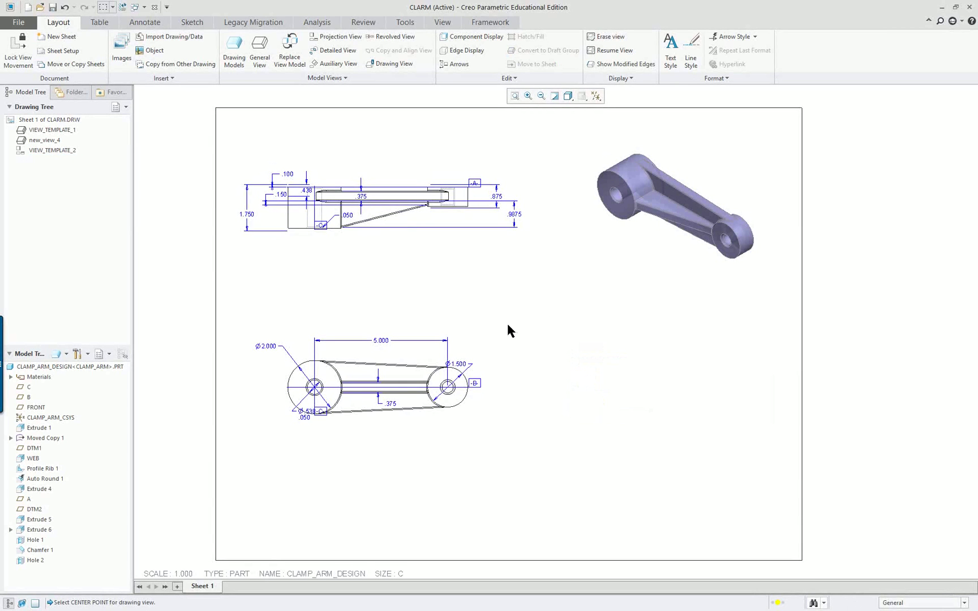
# Move the lower clamp arm view down and slightly right, and shift the isometric view slightly down and right
pyautogui.click(405, 365)
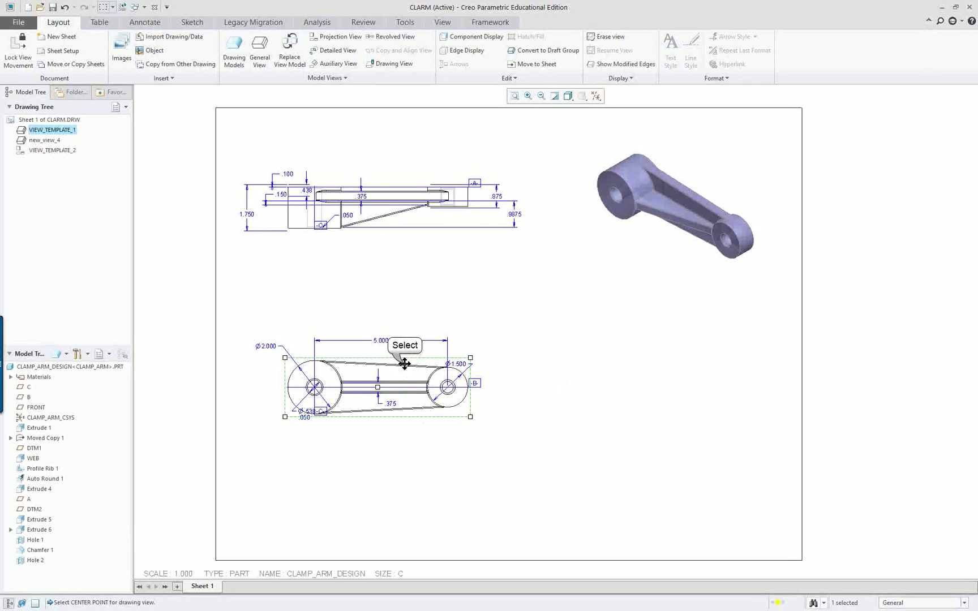
pyautogui.moveTo(404, 365); pyautogui.dragTo(415, 401)
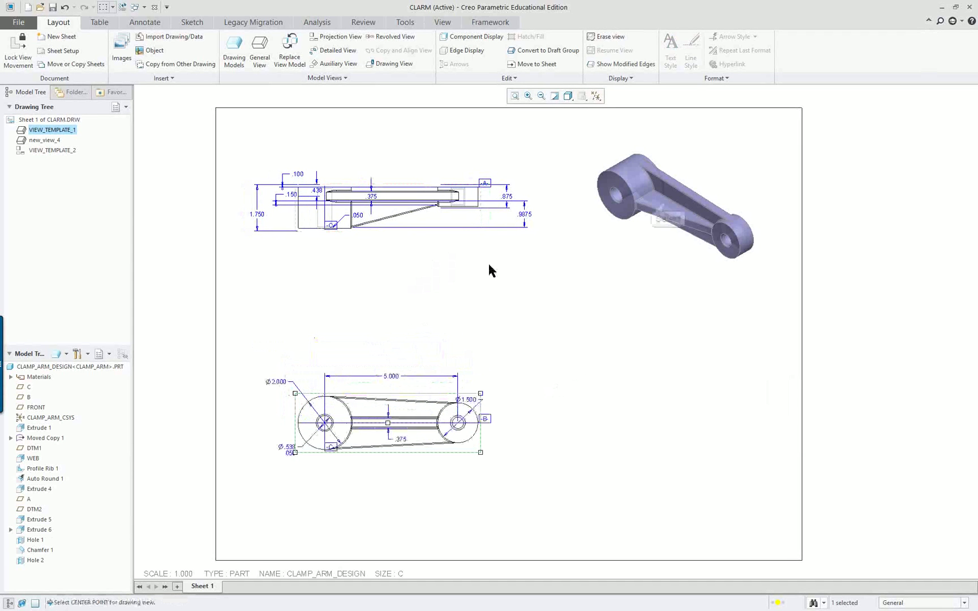
pyautogui.click(674, 208)
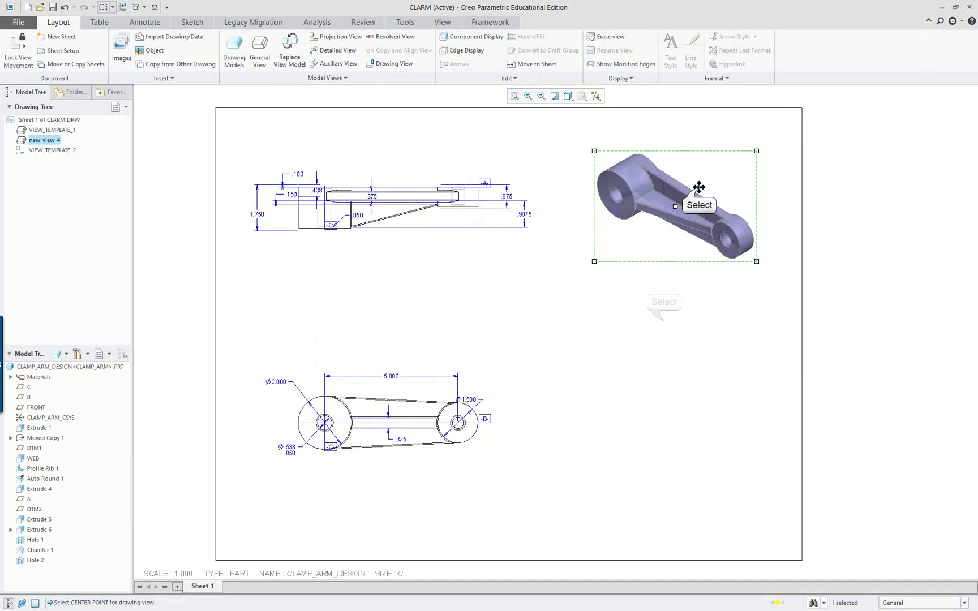
pyautogui.moveTo(698, 190); pyautogui.dragTo(716, 217)
# Replace the C Size format of Sheet 1 with the system format c.frm in the sheet setup
pyautogui.rightClick(514, 318)
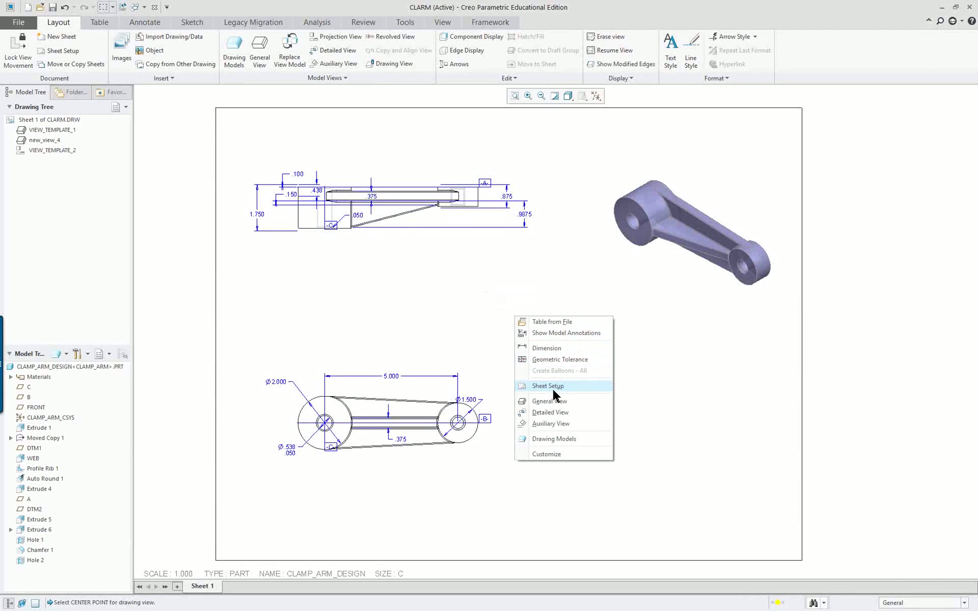
pyautogui.click(61, 50)
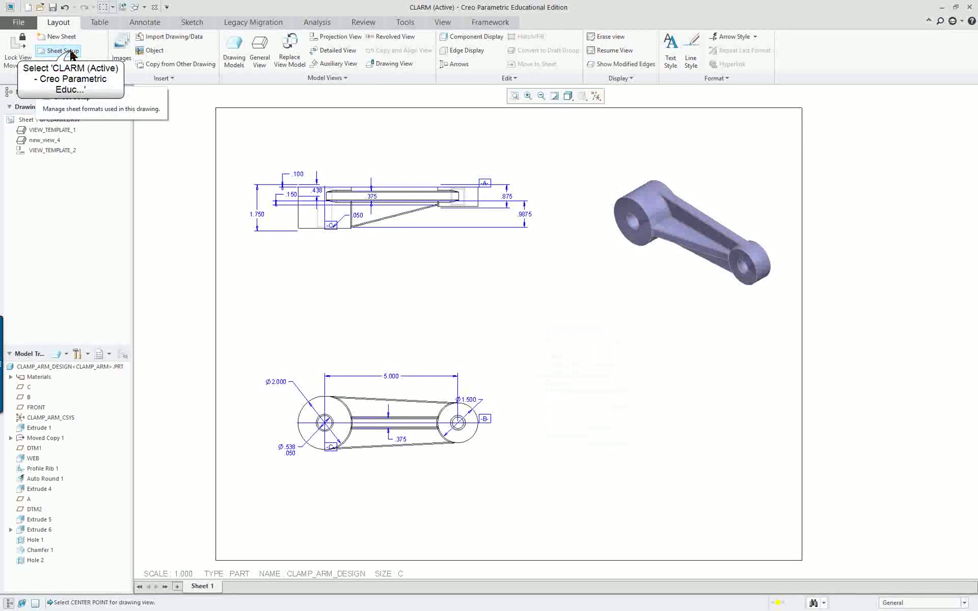
pyautogui.click(435, 290)
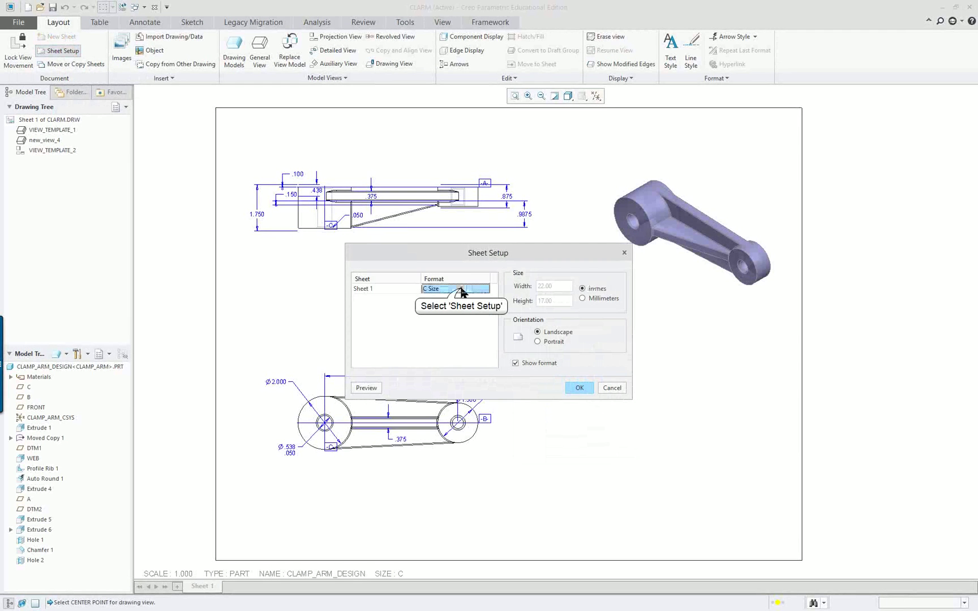
pyautogui.click(486, 290)
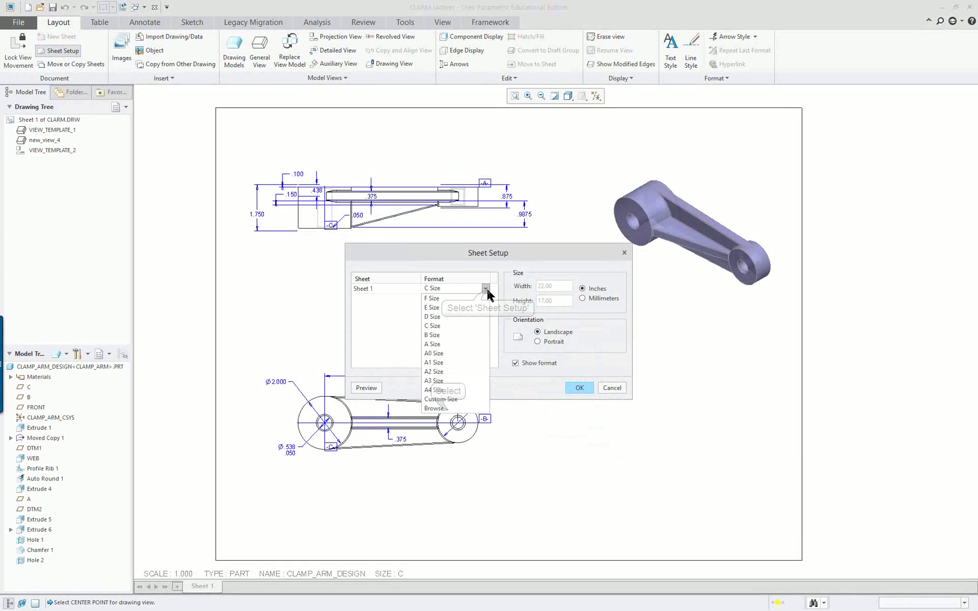
pyautogui.click(448, 408)
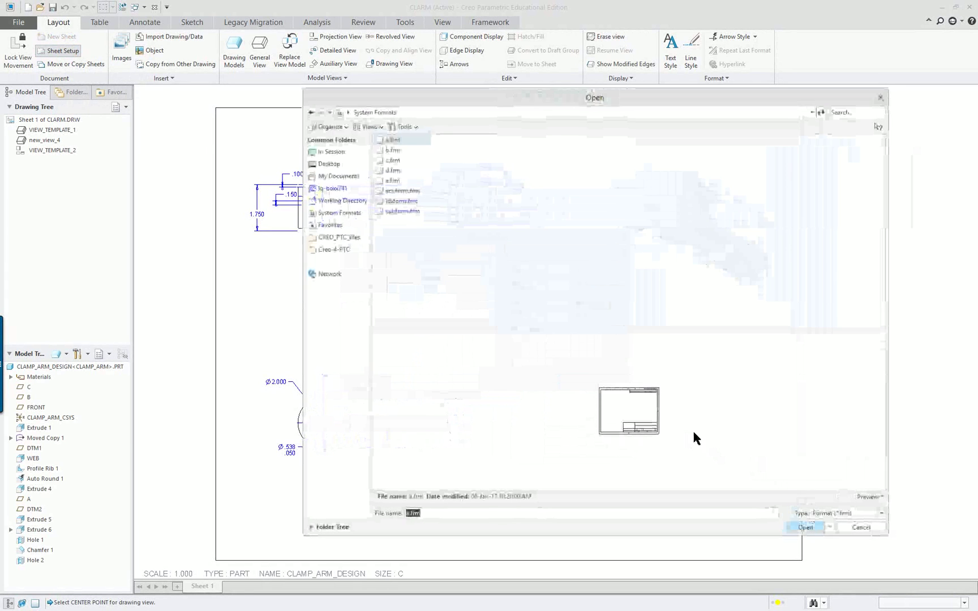
pyautogui.click(393, 161)
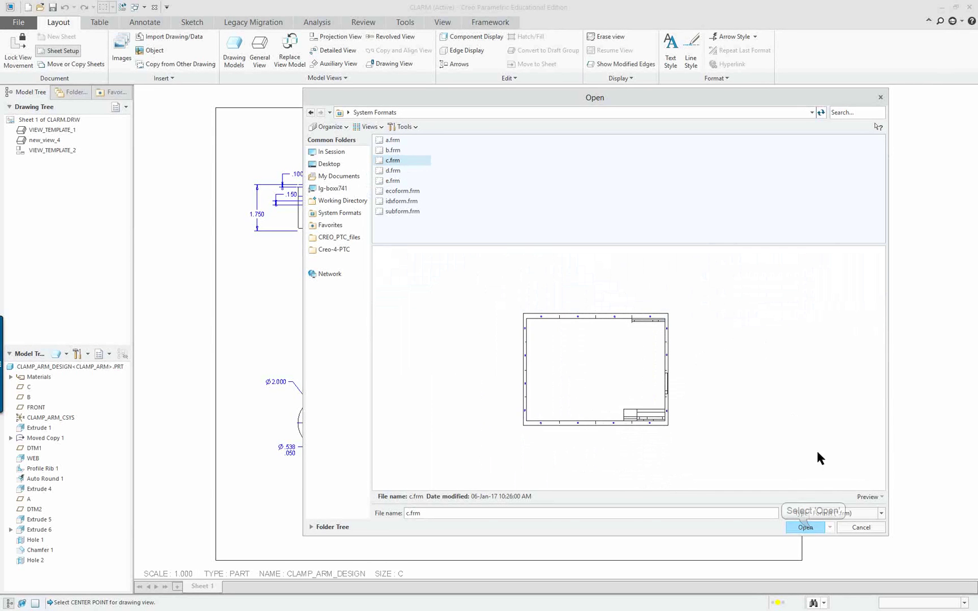
pyautogui.click(813, 527)
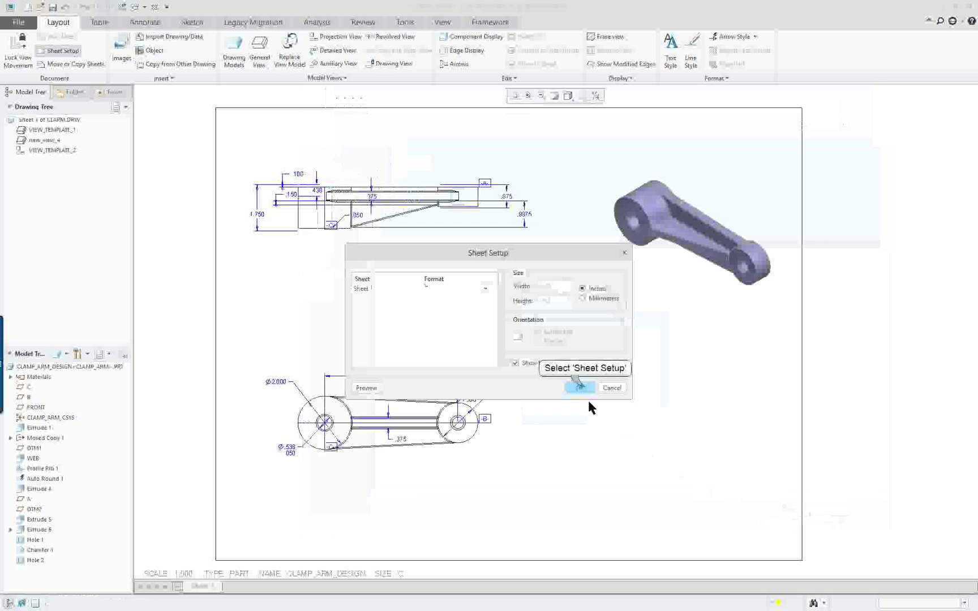
pyautogui.click(580, 388)
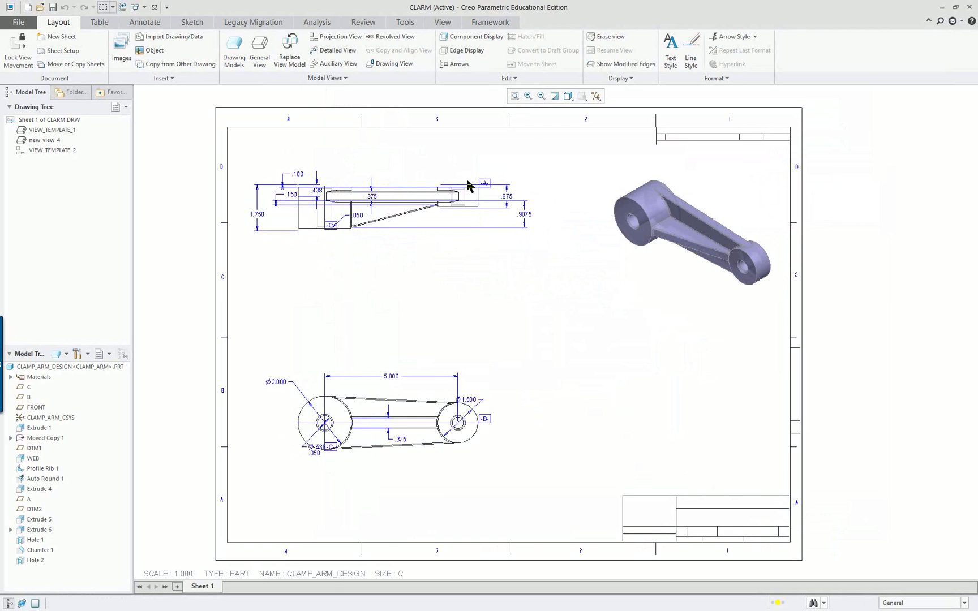
# Open the detail options of the drawing from its drawing properties
pyautogui.scroll(2, 470, 183)
pyautogui.scroll(1, 498, 189)
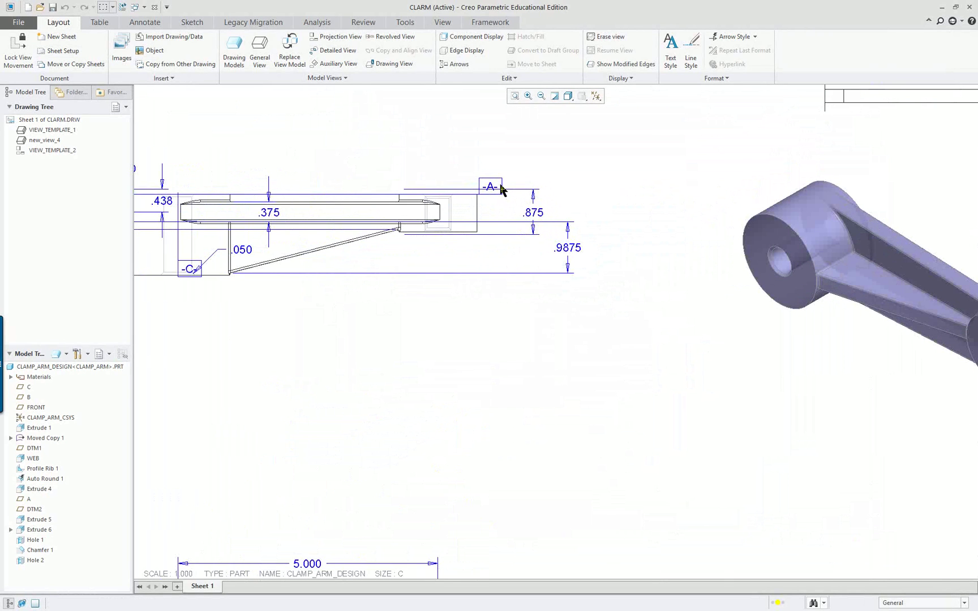
pyautogui.scroll(-1, 507, 190)
pyautogui.scroll(-2, 500, 187)
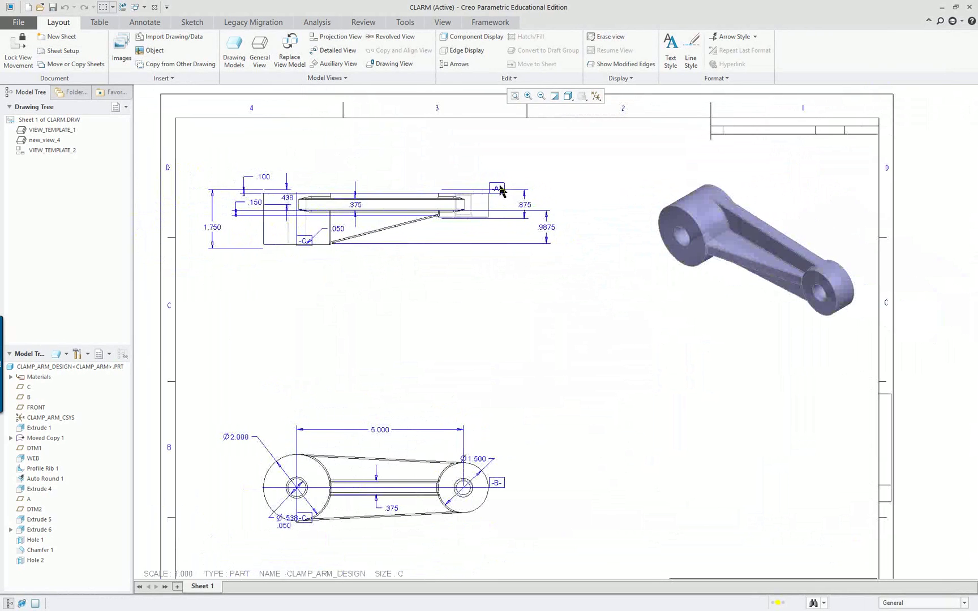
pyautogui.scroll(1, 554, 198)
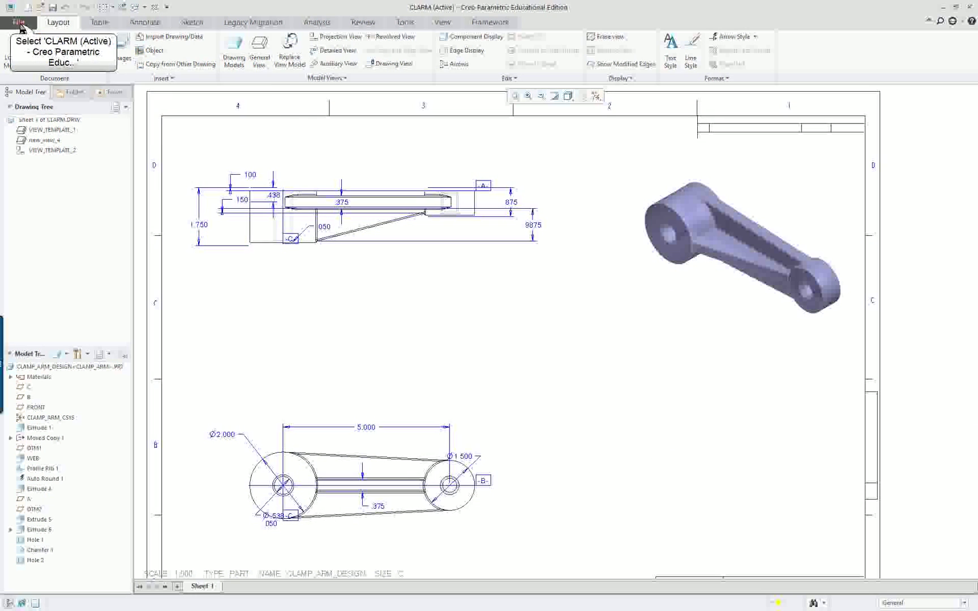
pyautogui.click(18, 24)
pyautogui.moveTo(38, 161)
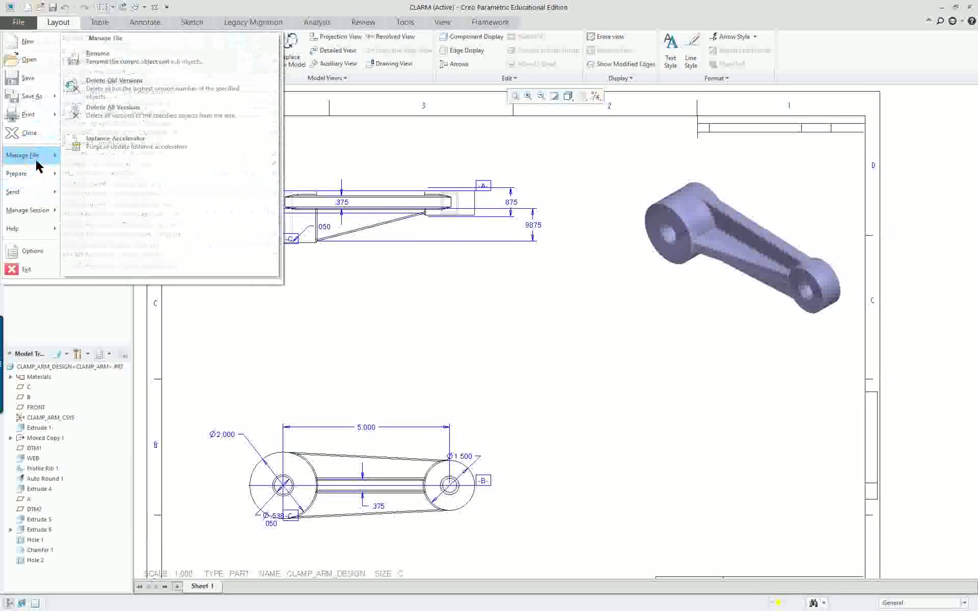
pyautogui.moveTo(34, 213)
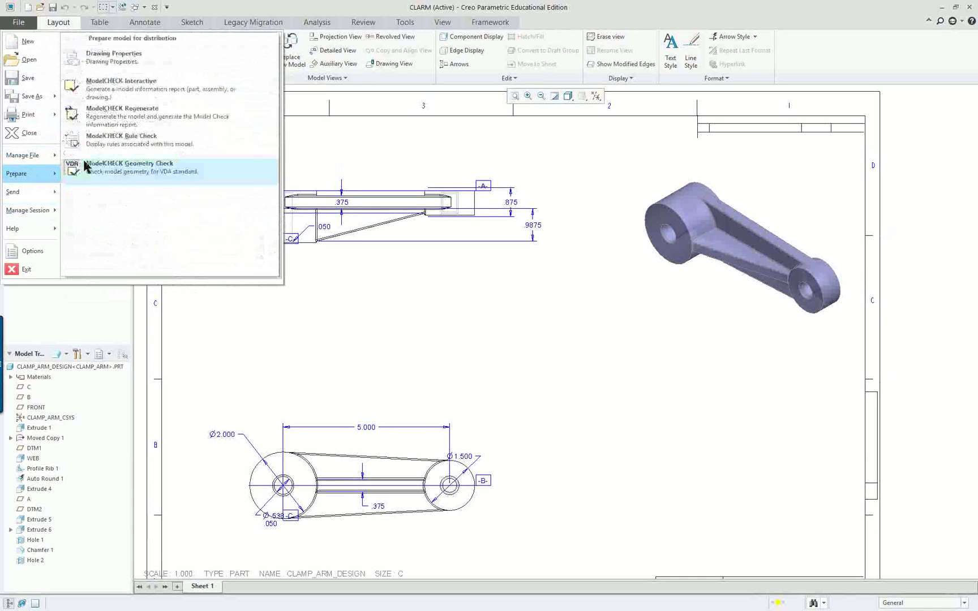
pyautogui.click(131, 61)
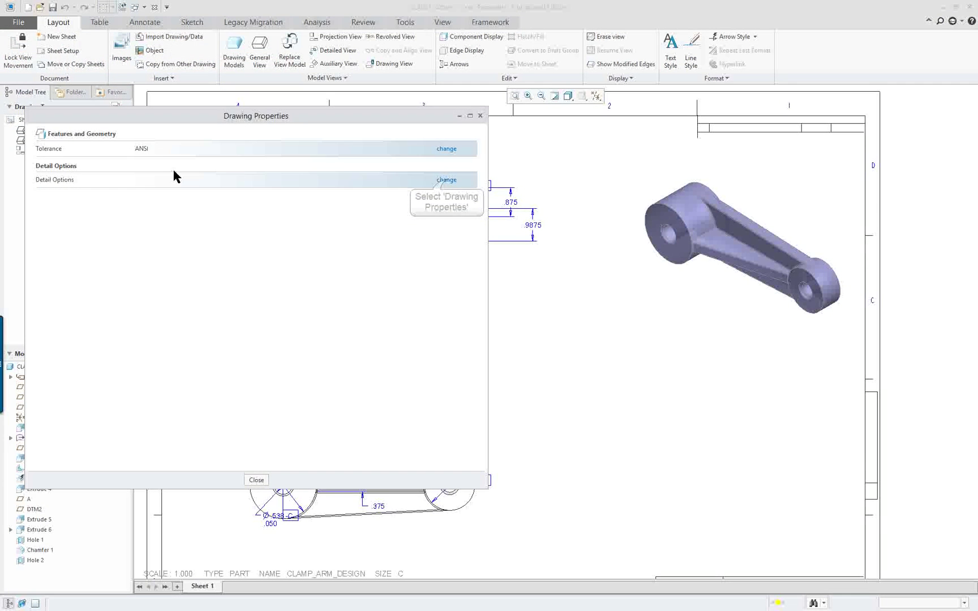
pyautogui.click(447, 180)
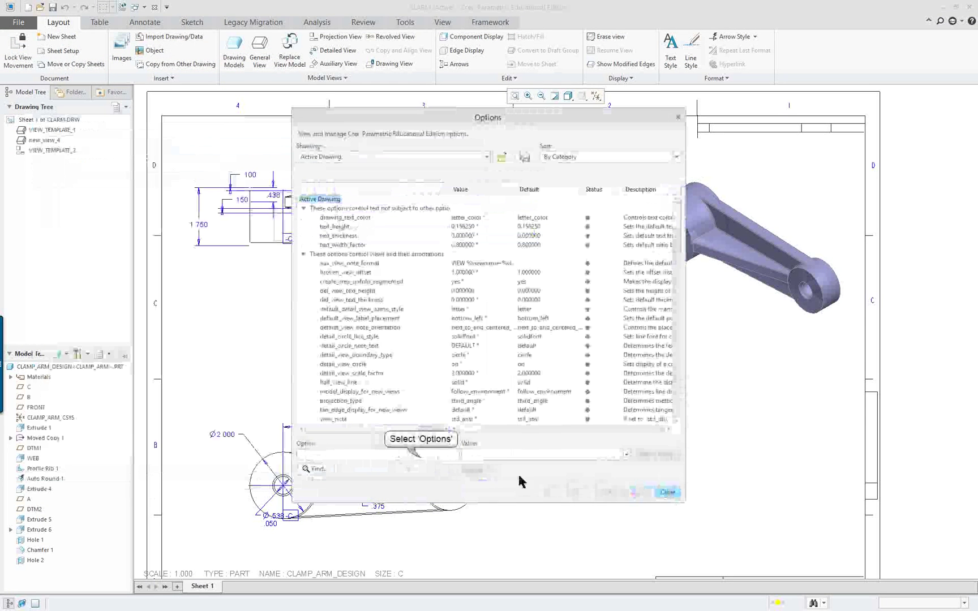
# Set the gtol_datums detail option to std_asme, apply the change and close the drawing properties
pyautogui.write('gtol_datums')
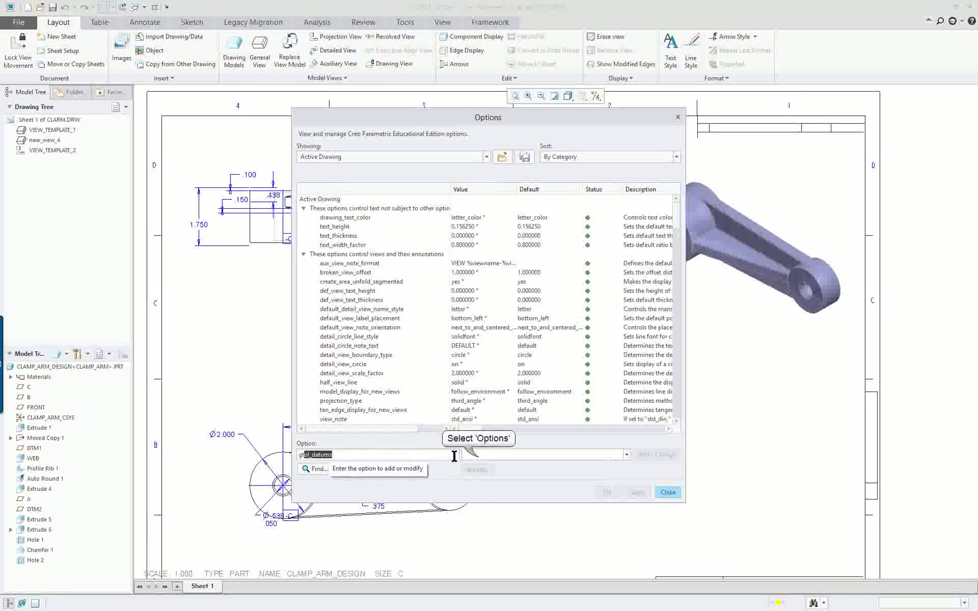
pyautogui.press('Return')
pyautogui.click(492, 454)
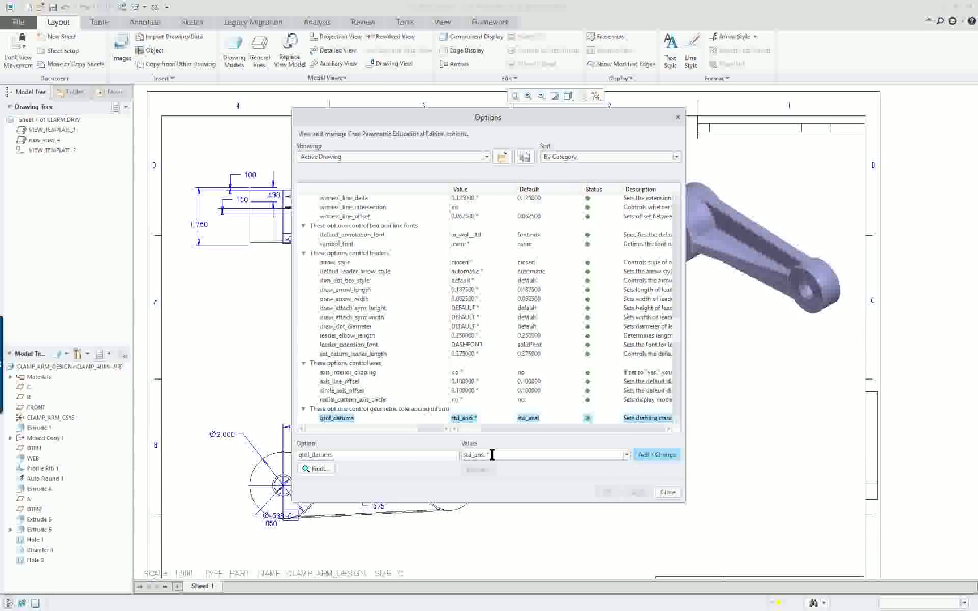
pyautogui.click(626, 454)
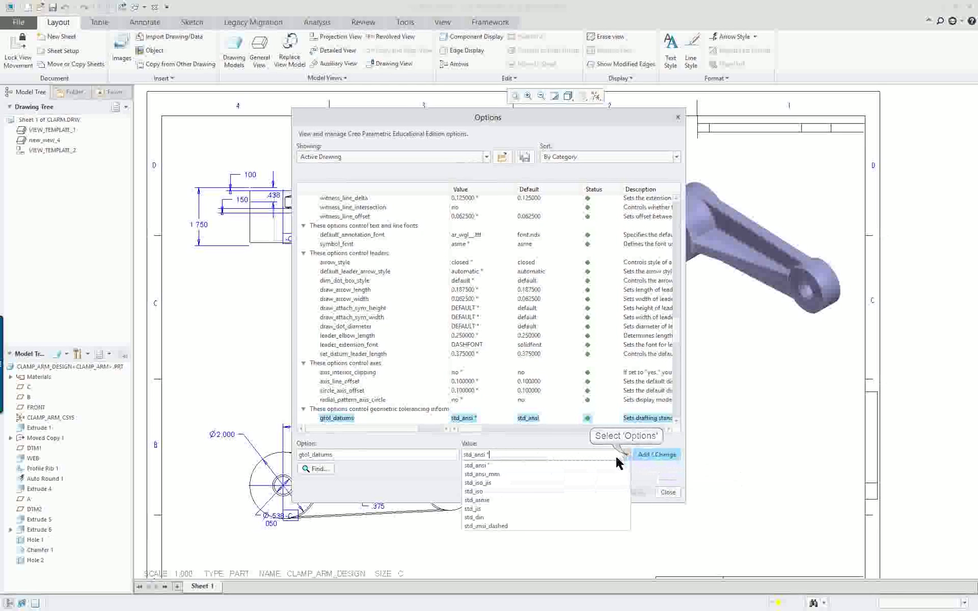
pyautogui.click(500, 501)
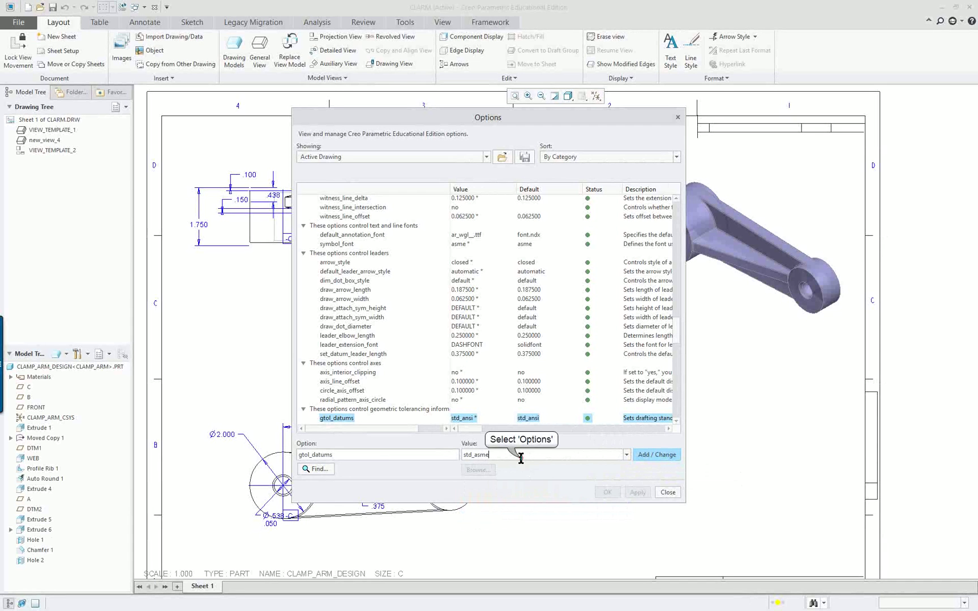
pyautogui.click(644, 456)
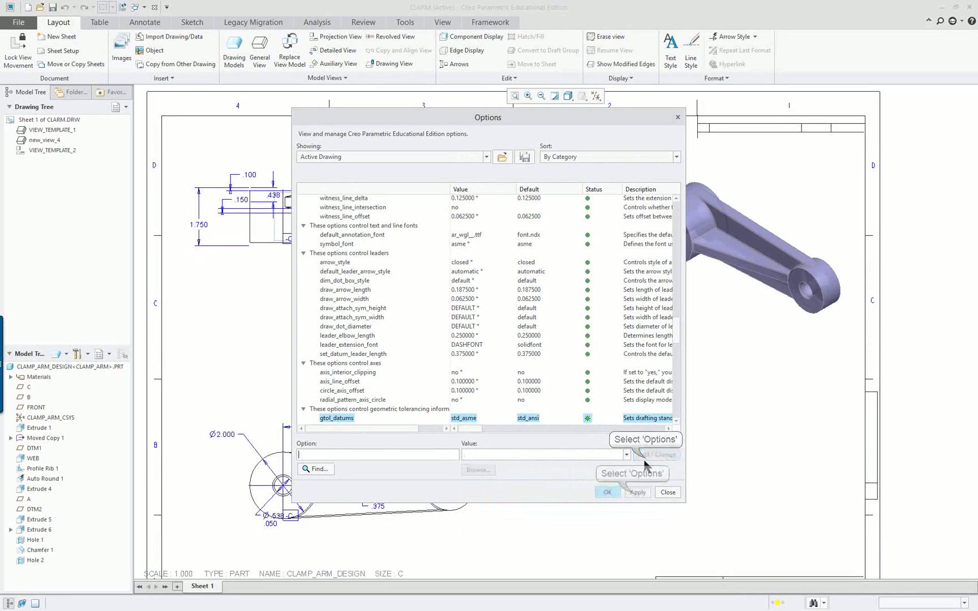
pyautogui.click(608, 492)
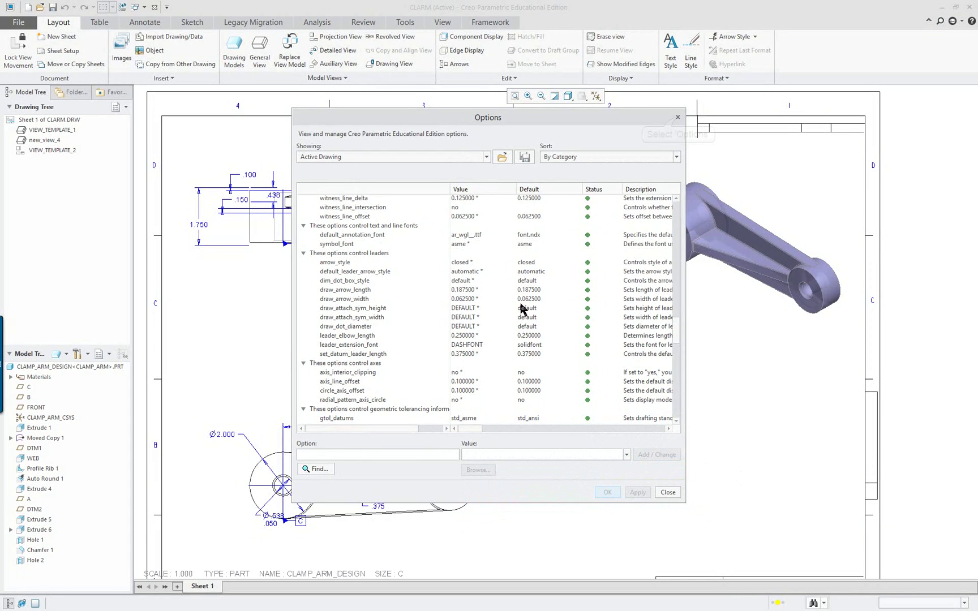
pyautogui.click(677, 118)
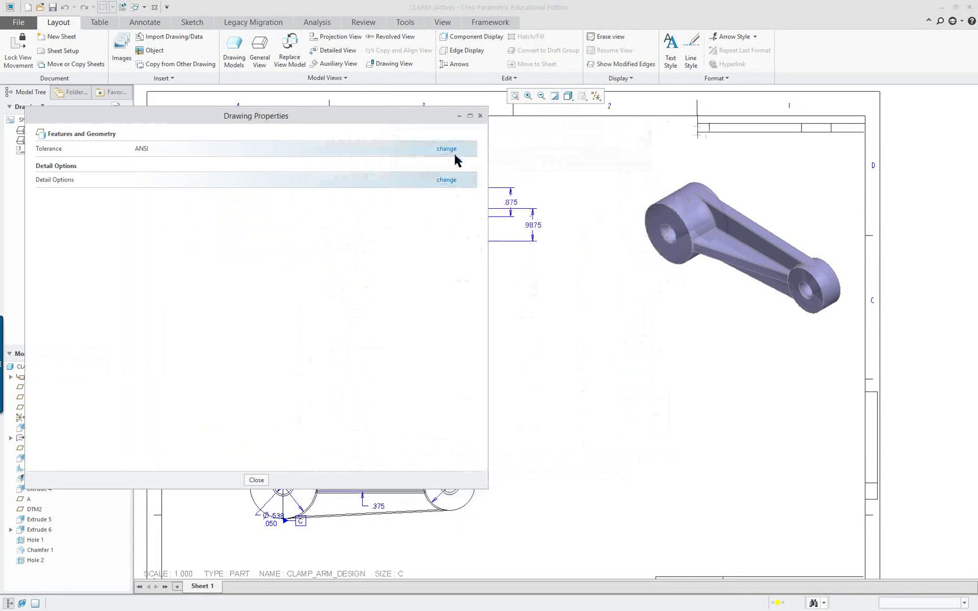
pyautogui.click(257, 480)
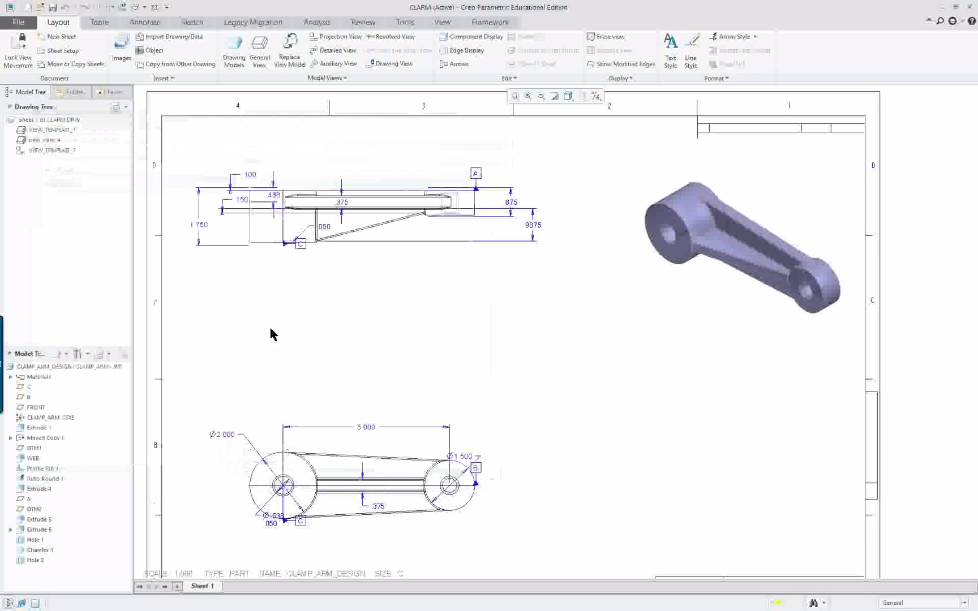
# Examine datum symbols A and C on the upper view of the clamp arm
pyautogui.scroll(-3, 274, 309)
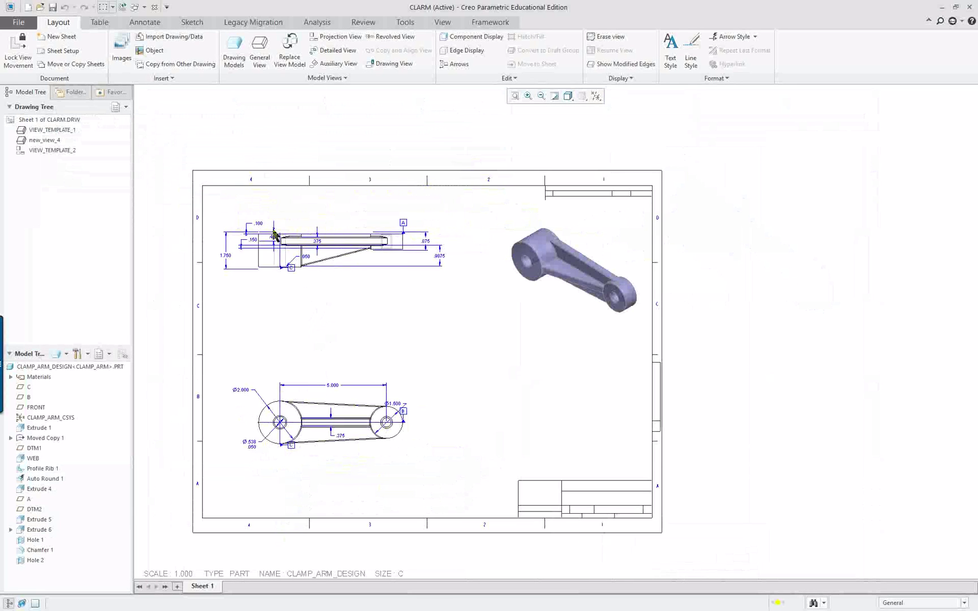
pyautogui.scroll(2, 274, 235)
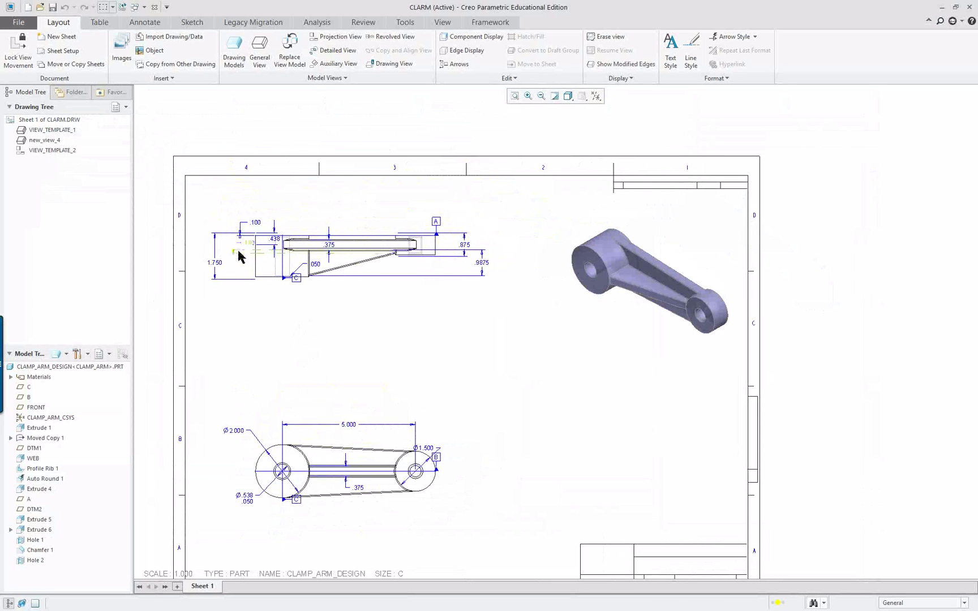
pyautogui.scroll(1, 238, 256)
pyautogui.click(486, 220)
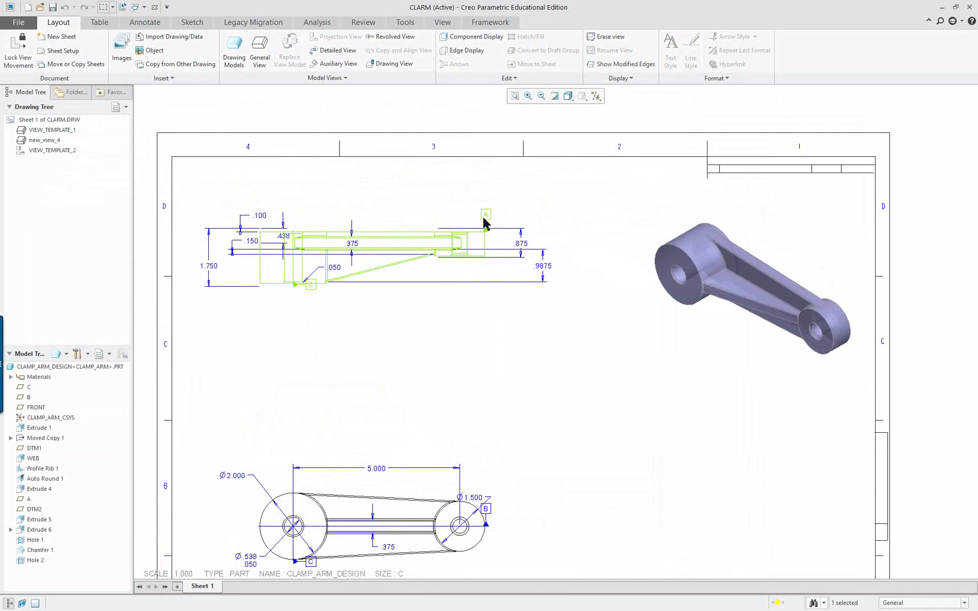
pyautogui.scroll(1, 485, 220)
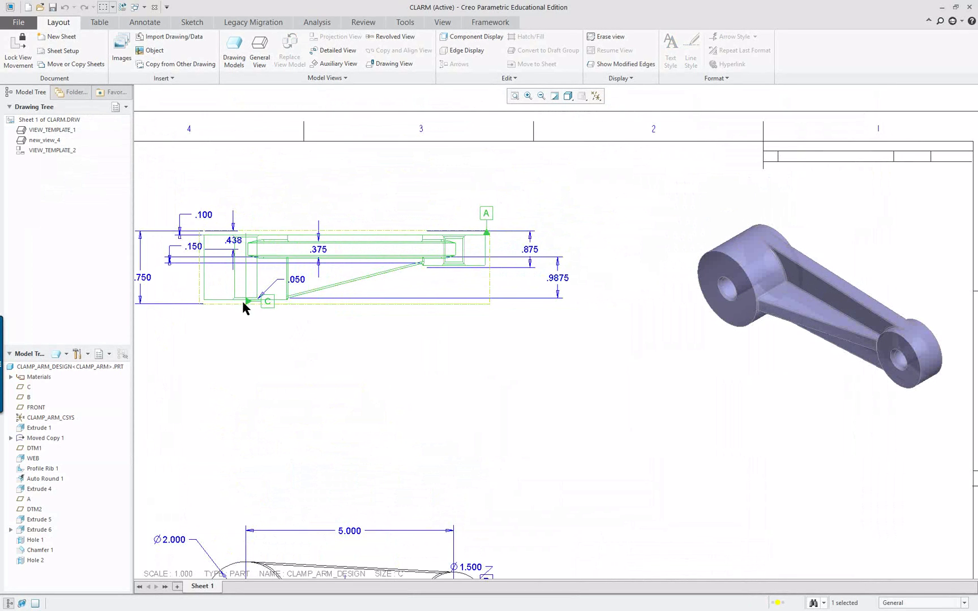
pyautogui.click(475, 358)
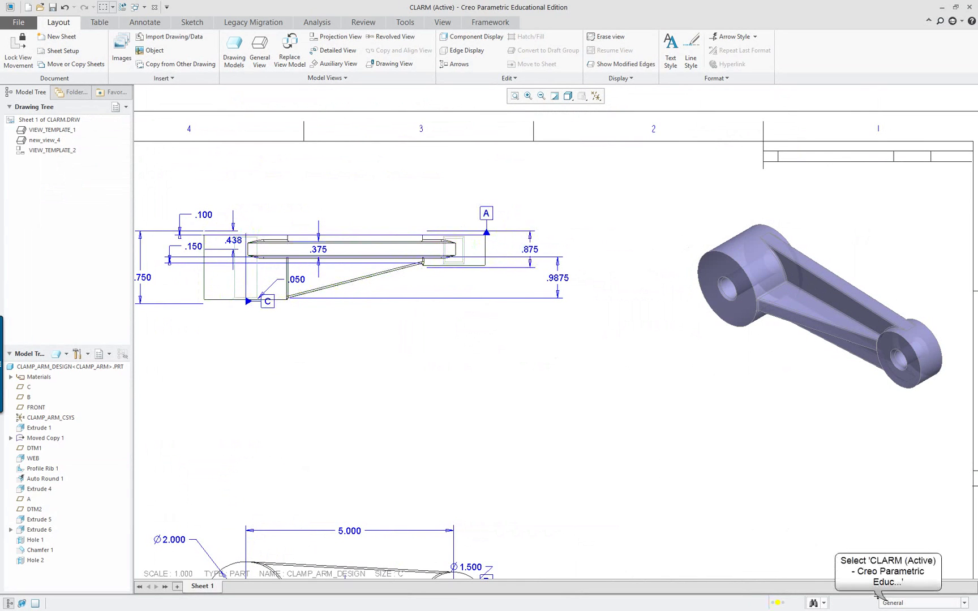
# Review the available selection filter types, keep General, and refit the whole sheet in the display
pyautogui.click(892, 603)
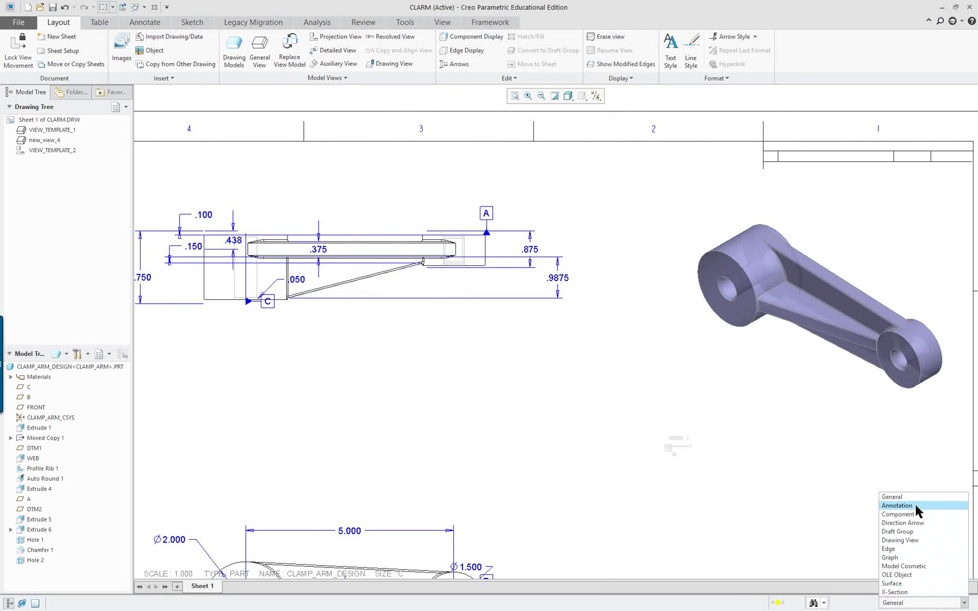
pyautogui.click(615, 434)
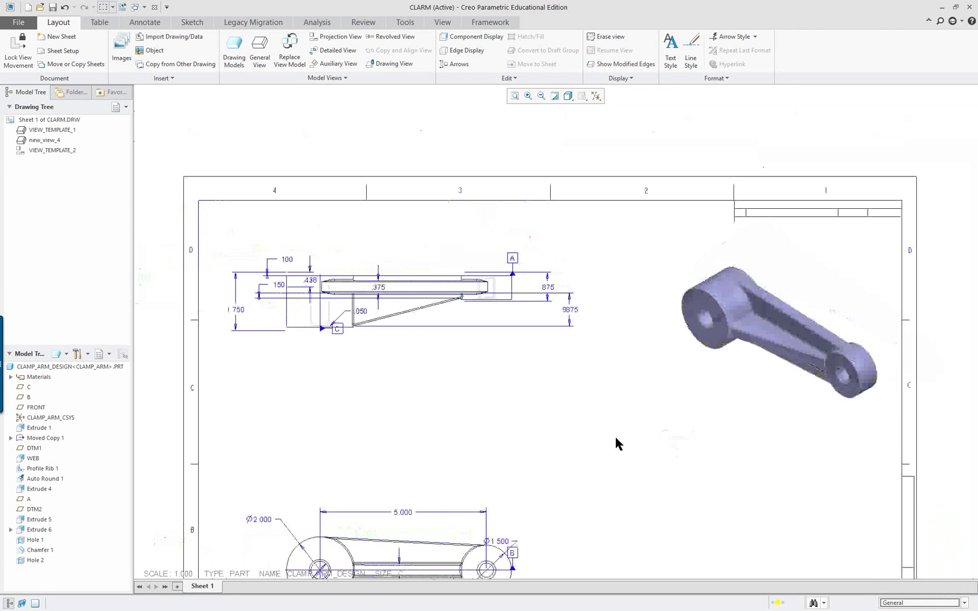
pyautogui.scroll(1, 615, 434)
pyautogui.scroll(1, 432, 535)
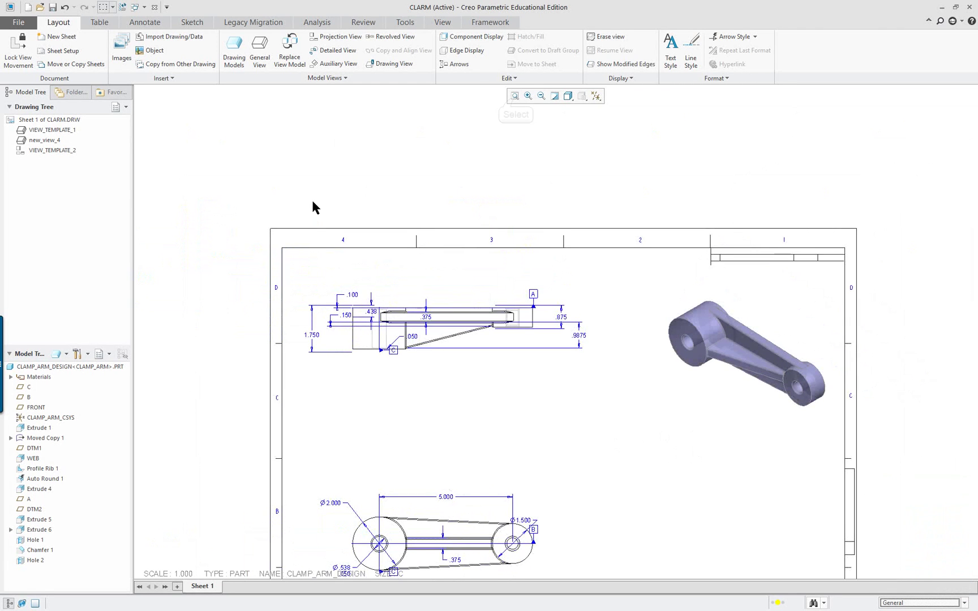
pyautogui.click(507, 97)
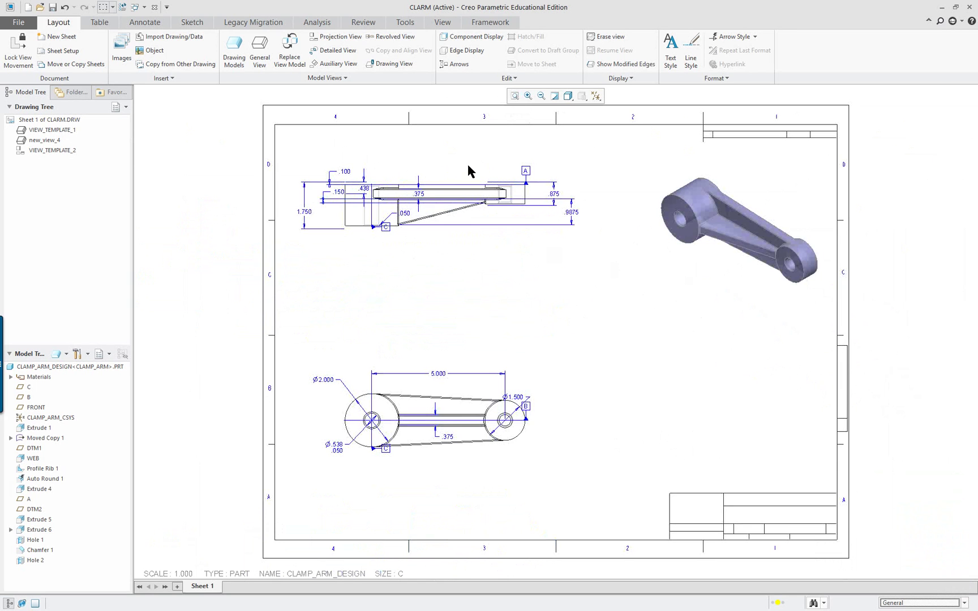
# Move the 5.000 centre-distance dimension of the lower view slightly farther above the clamp arm
pyautogui.scroll(-1, 467, 163)
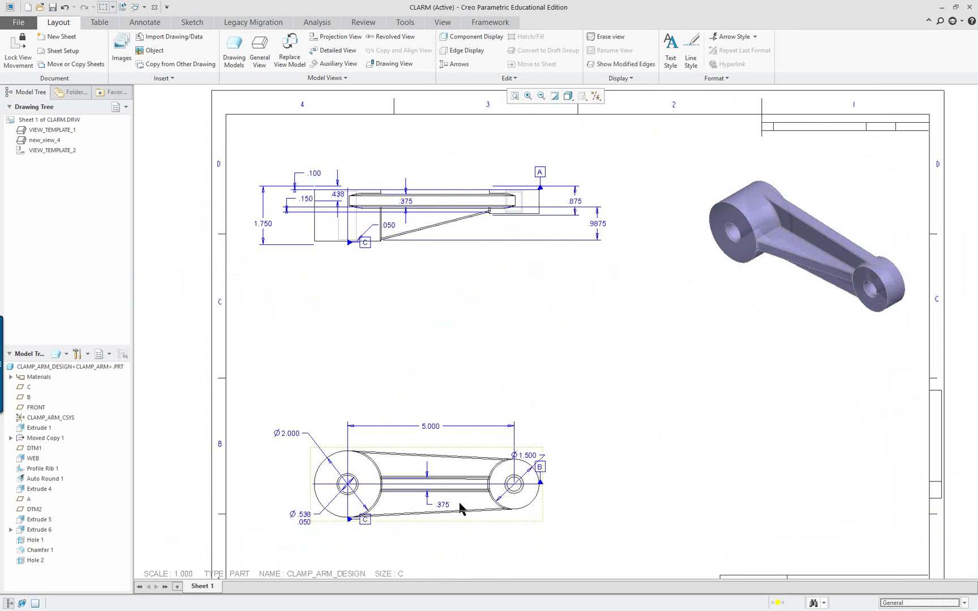
pyautogui.scroll(-1, 359, 527)
pyautogui.click(428, 444)
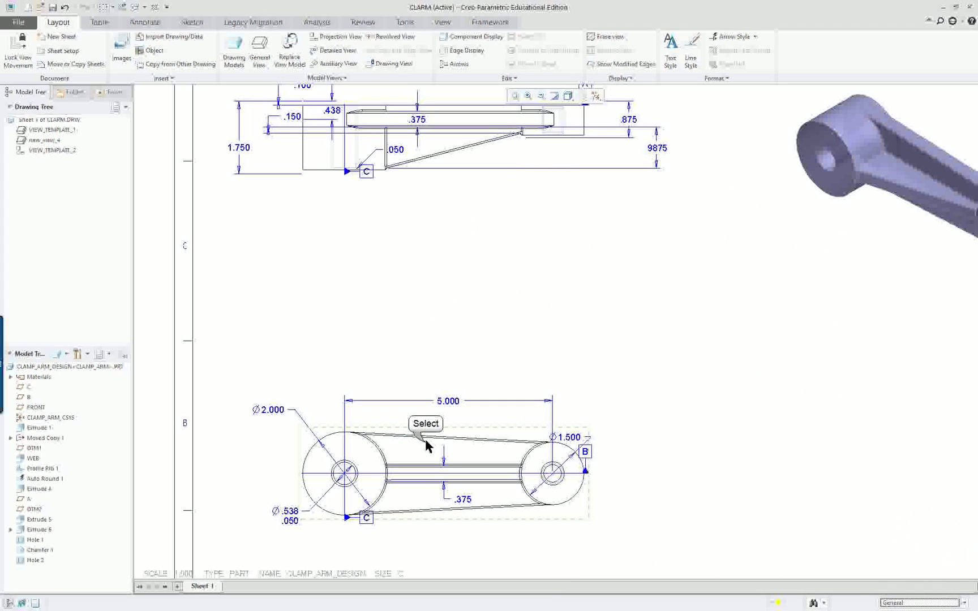
pyautogui.rightClick(626, 396)
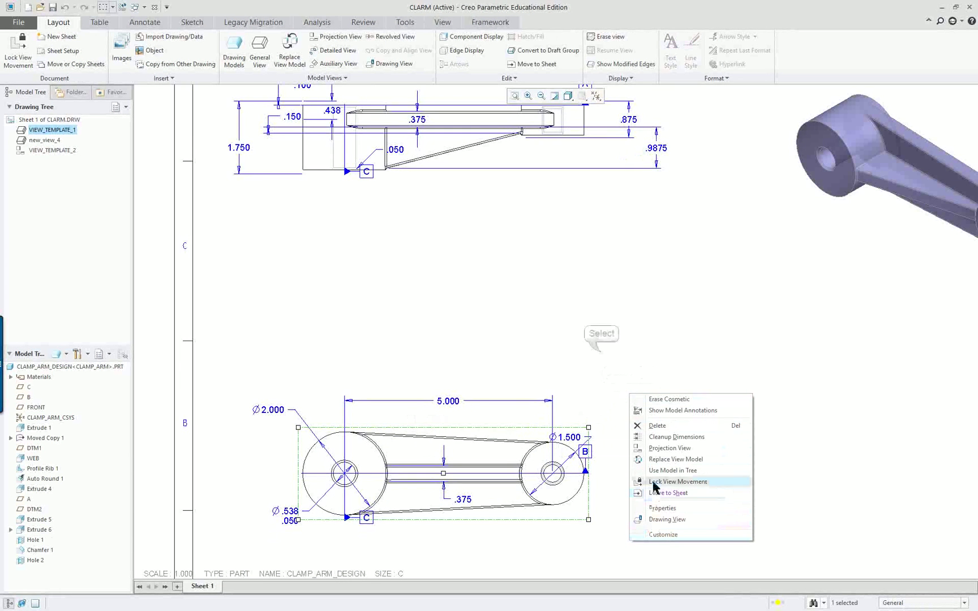
pyautogui.click(673, 410)
pyautogui.click(447, 401)
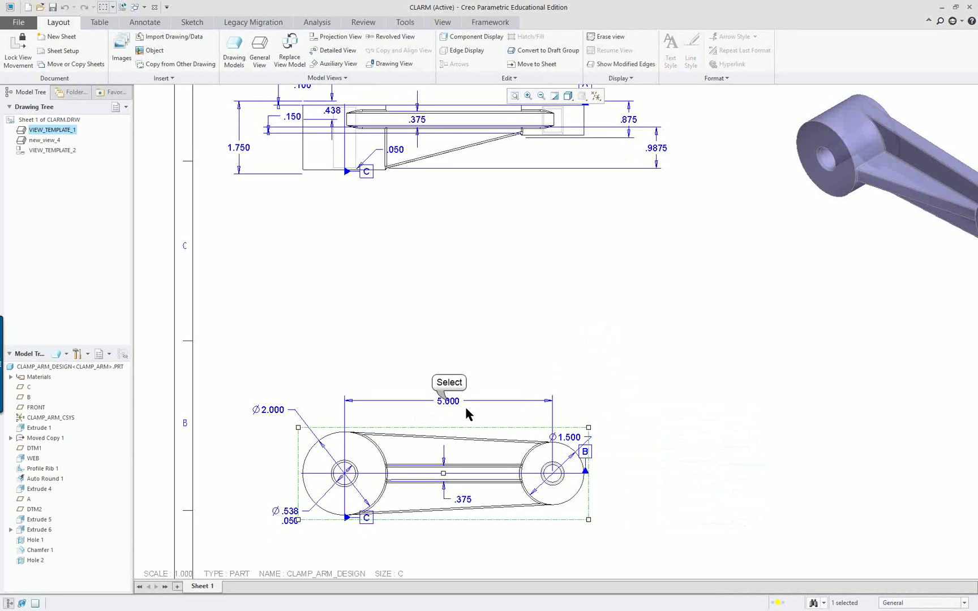
pyautogui.click(448, 401)
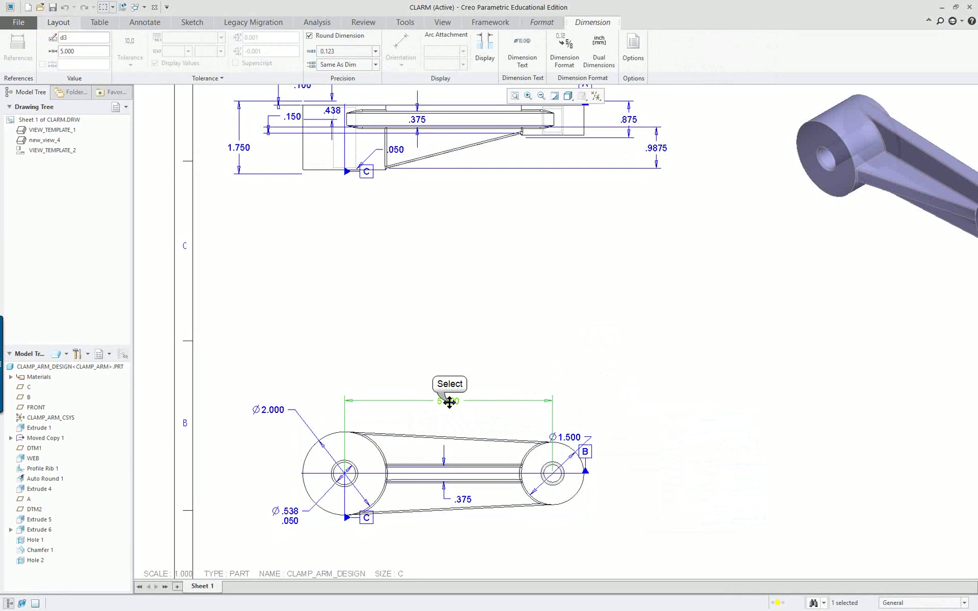
pyautogui.moveTo(449, 385); pyautogui.dragTo(449, 385)
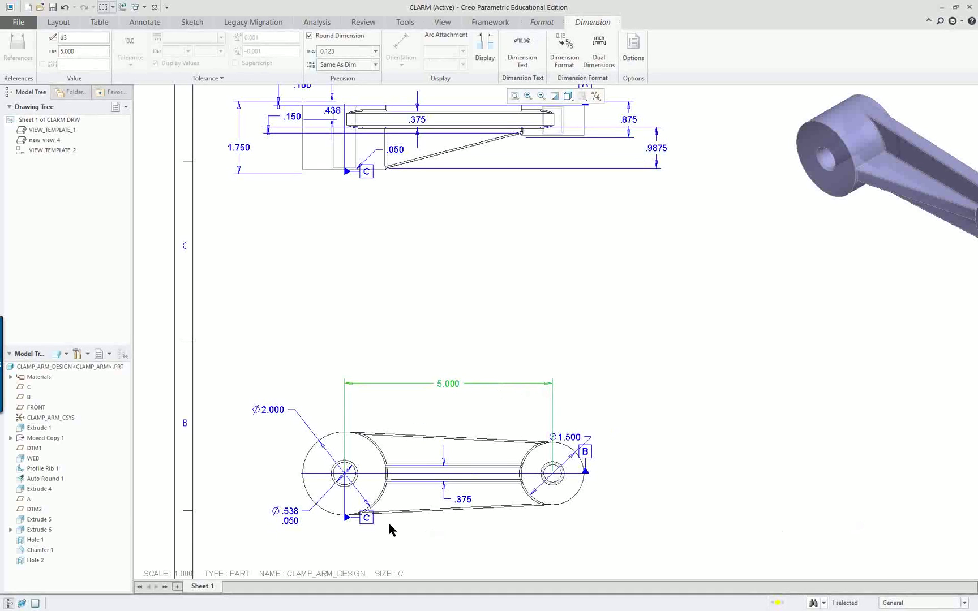
# Shift the lower clamp arm view slightly up and to the right on the sheet
pyautogui.scroll(-2, 352, 531)
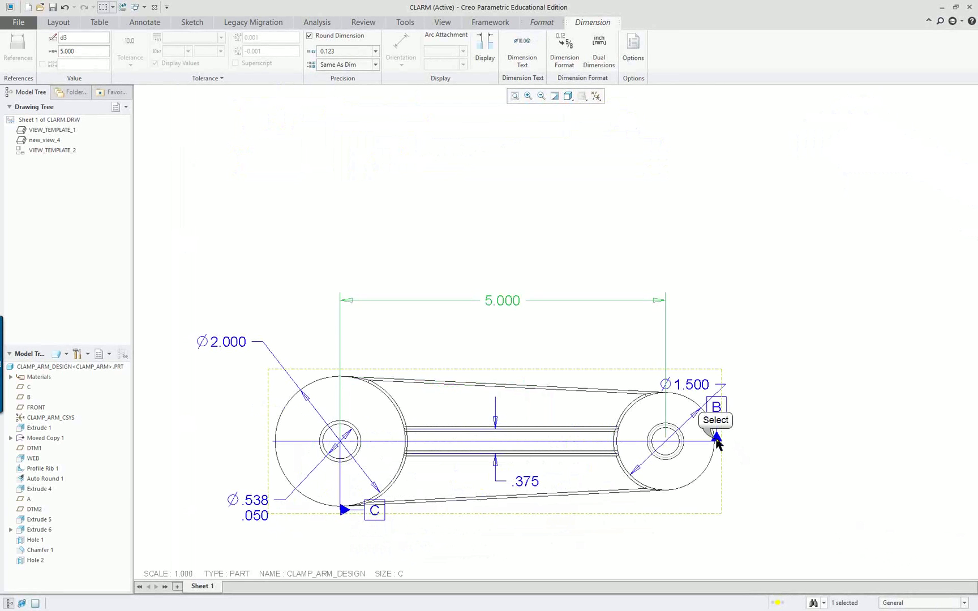
pyautogui.click(717, 417)
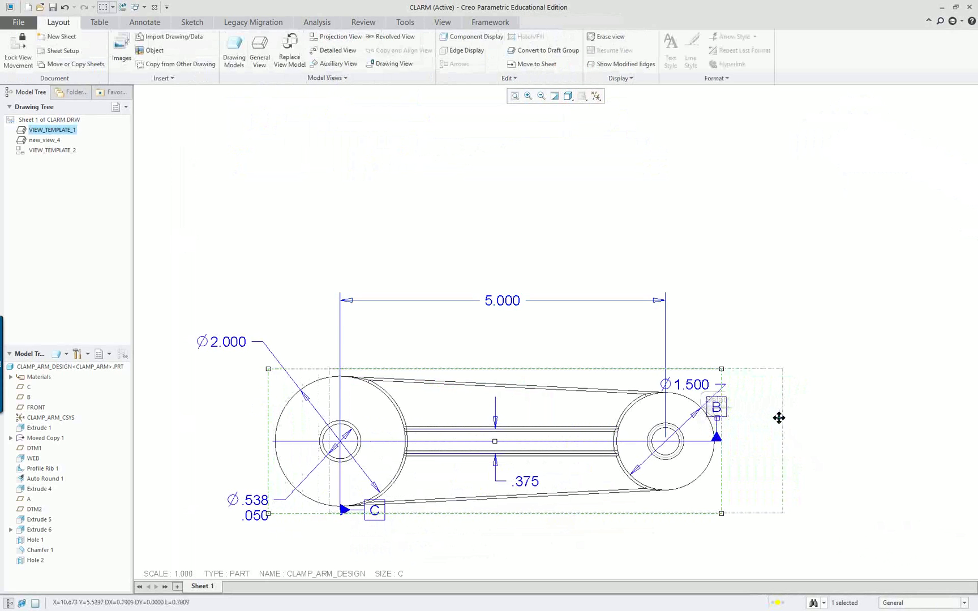
pyautogui.moveTo(655, 395); pyautogui.dragTo(663, 378)
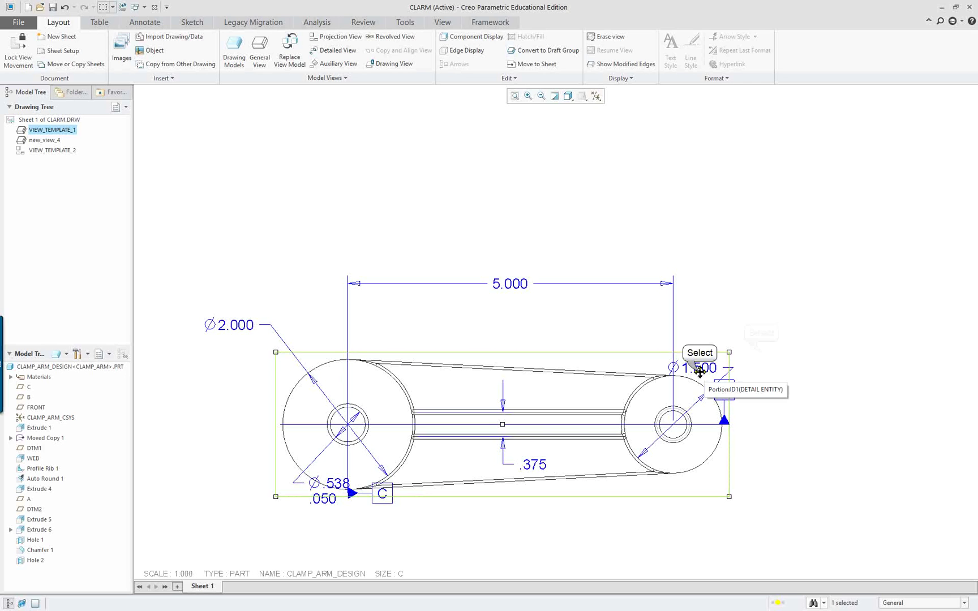
pyautogui.click(759, 415)
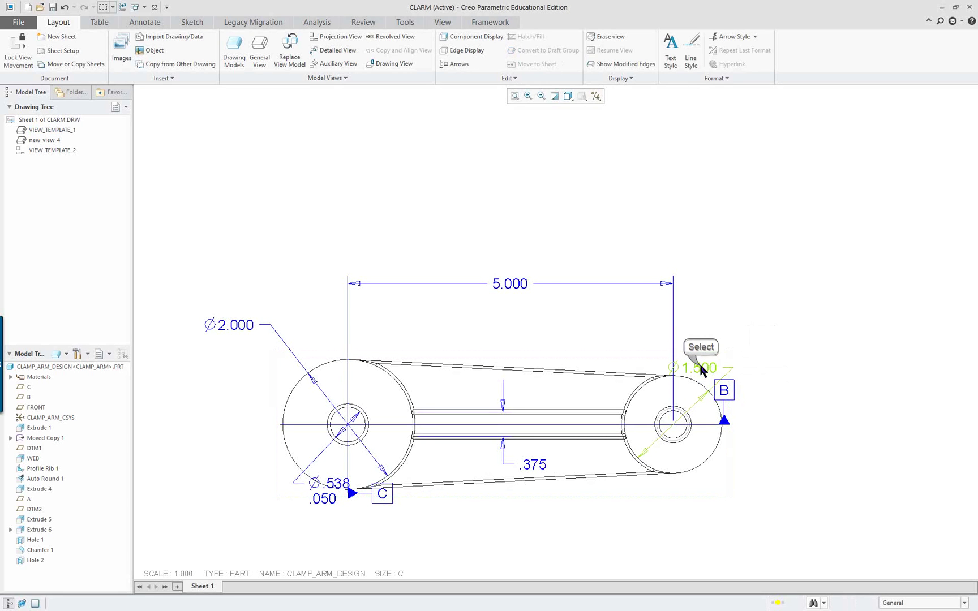
# Flip the text of the small boss's Ø1.500 dimension and place it outside, up and to the right of the boss
pyautogui.click(707, 365)
pyautogui.moveTo(707, 365)
pyautogui.mouseDown()
pyautogui.moveTo(758, 315)
pyautogui.moveTo(756, 282)
pyautogui.mouseUp()
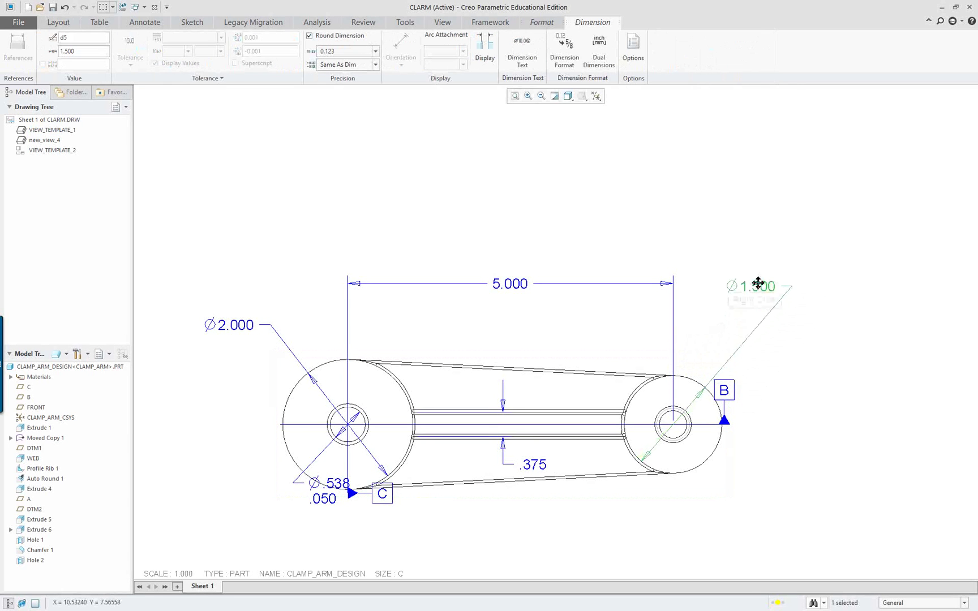
pyautogui.rightClick(755, 282)
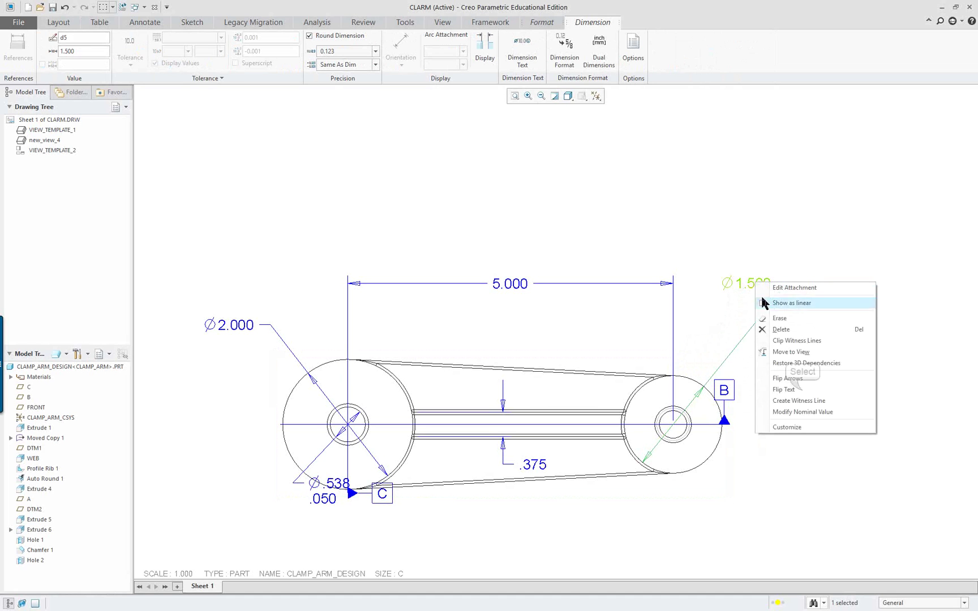
pyautogui.click(802, 390)
pyautogui.click(835, 291)
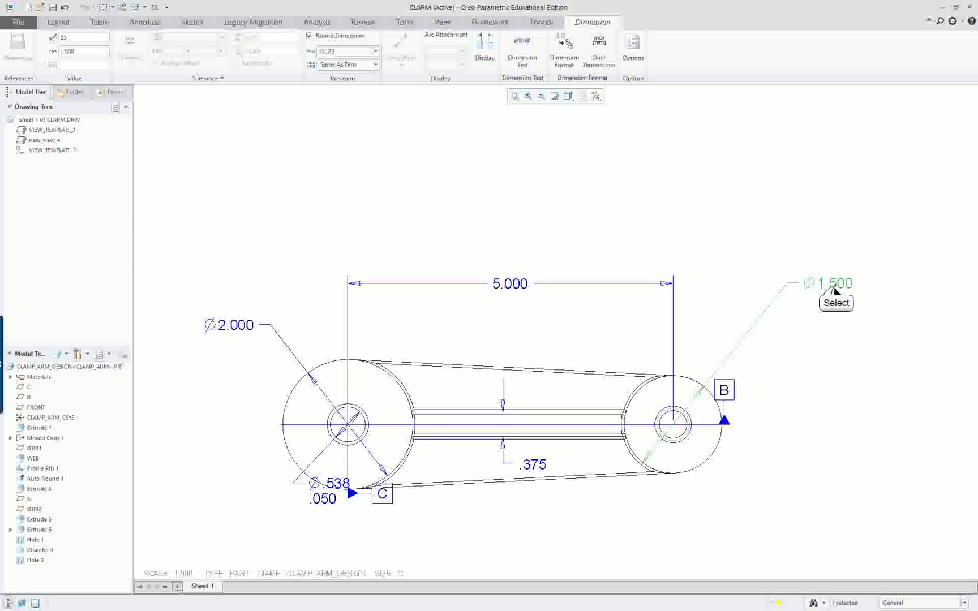
pyautogui.moveTo(835, 285); pyautogui.dragTo(784, 305)
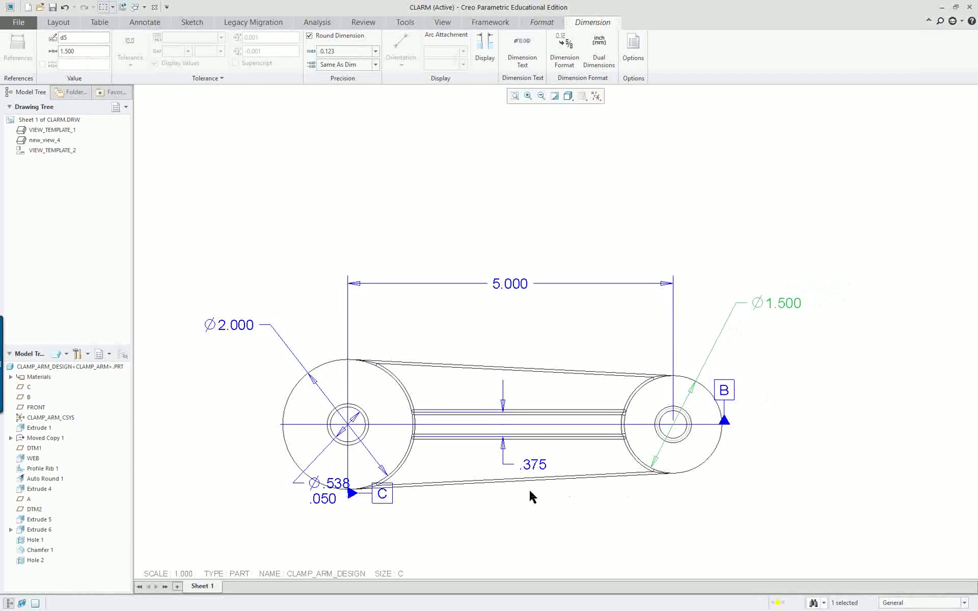
# Nudge the lower view slightly left and move the Ø.538 hole dimension clear of the large boss at its lower left
pyautogui.scroll(-1, 505, 486)
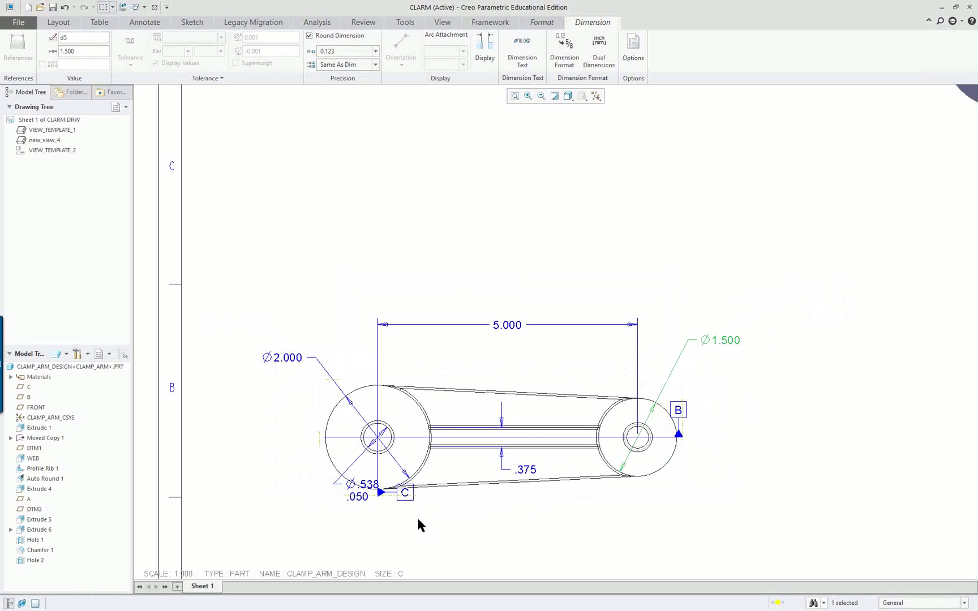
pyautogui.scroll(3, 356, 499)
pyautogui.click(362, 500)
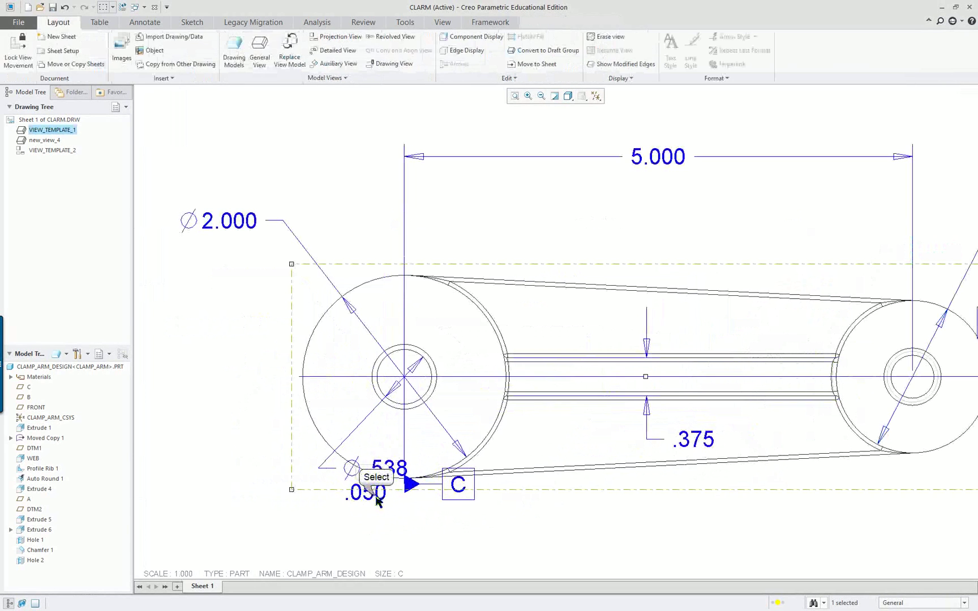
pyautogui.click(376, 500)
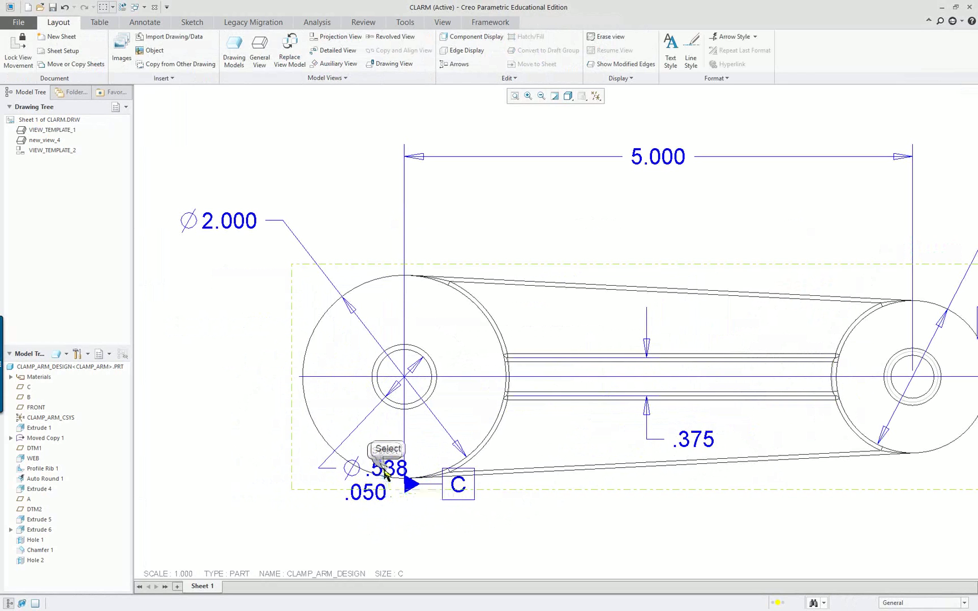
pyautogui.click(383, 474)
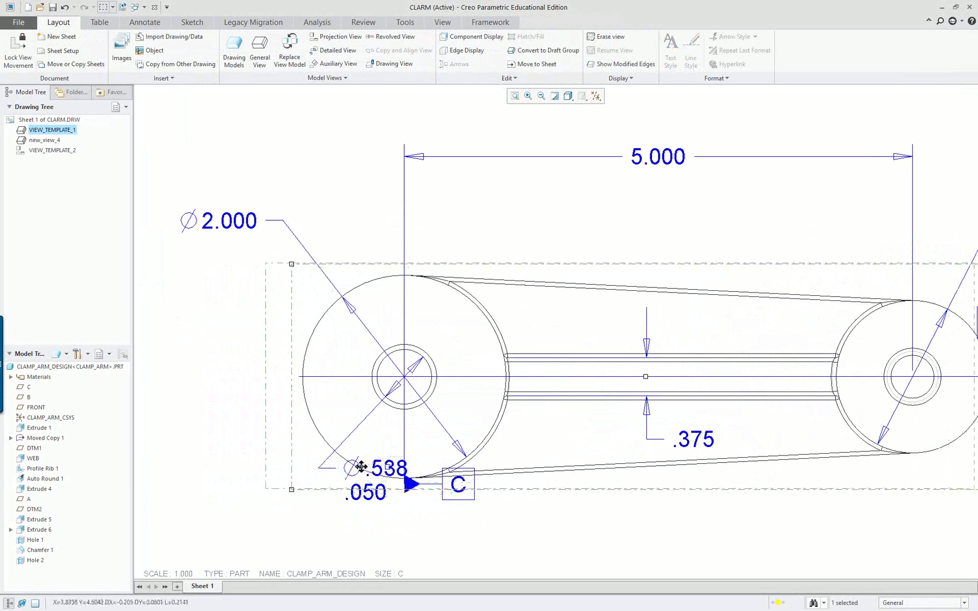
pyautogui.moveTo(361, 467); pyautogui.dragTo(357, 467)
pyautogui.doubleClick(244, 494)
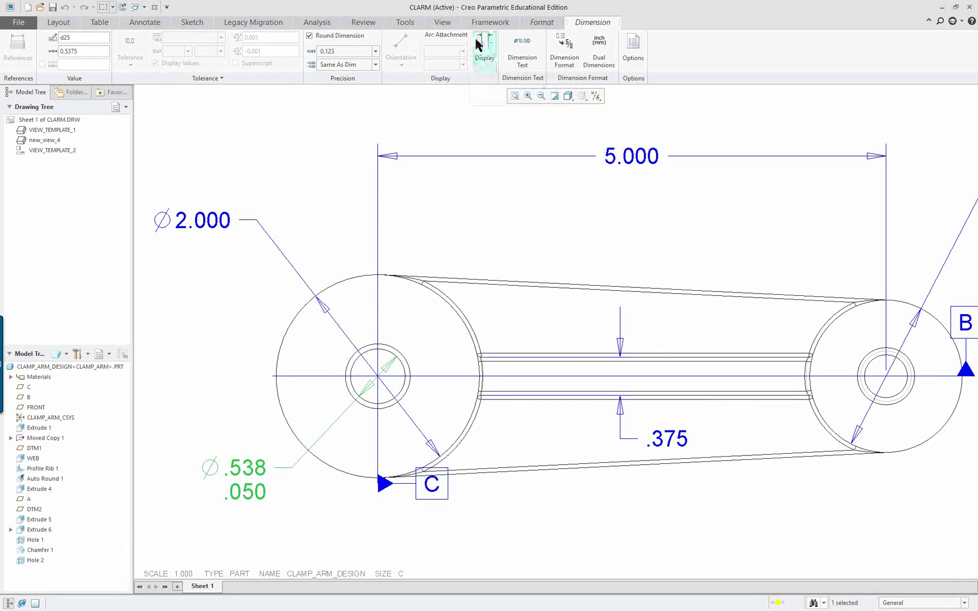
# Delete the &d27 line from the dimension text of the Ø.538 hole dimension and close the text settings
pyautogui.click(522, 59)
pyautogui.click(437, 320)
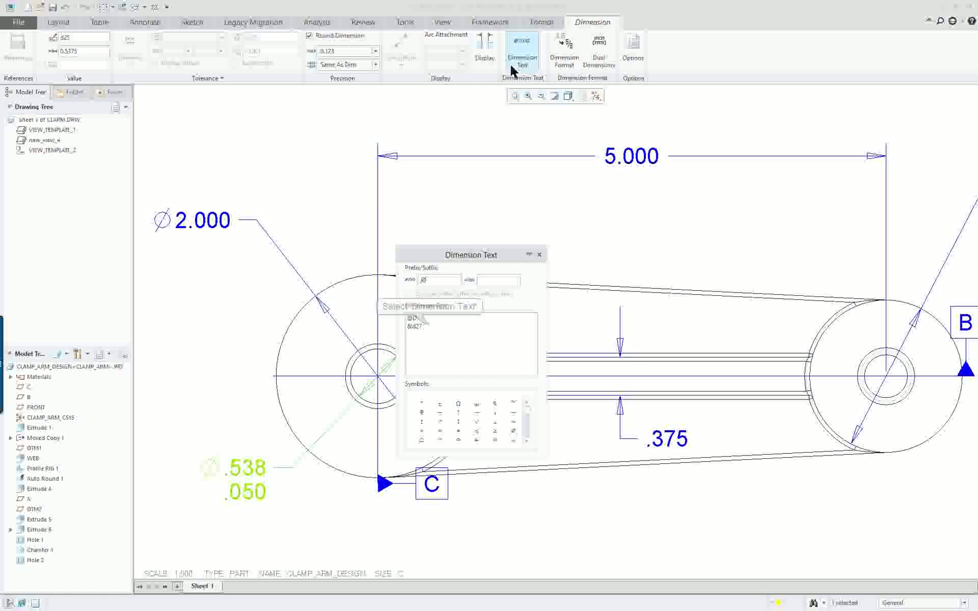
pyautogui.moveTo(430, 325); pyautogui.dragTo(404, 328)
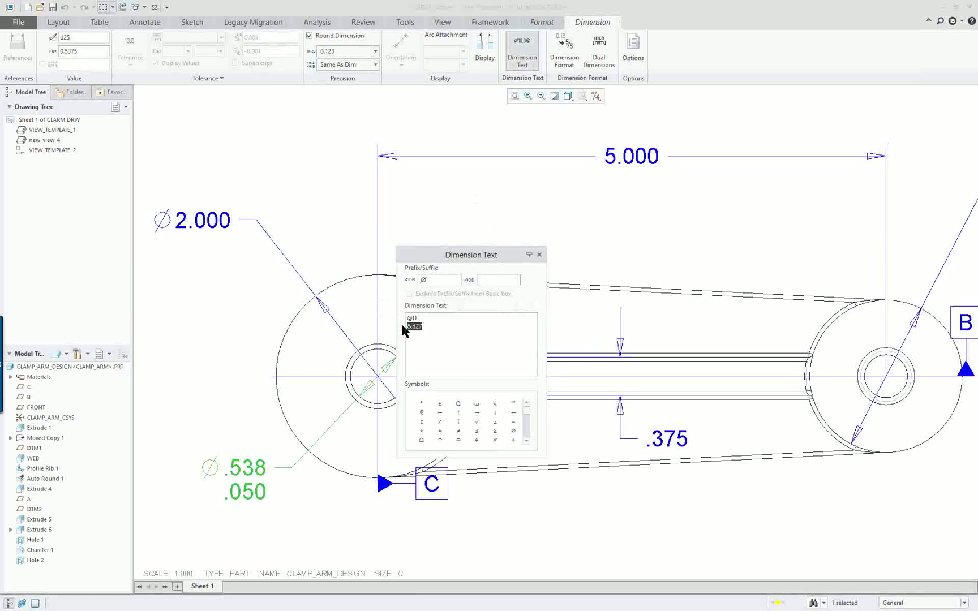
pyautogui.press('Delete')
pyautogui.click(215, 296)
pyautogui.scroll(2, 281, 359)
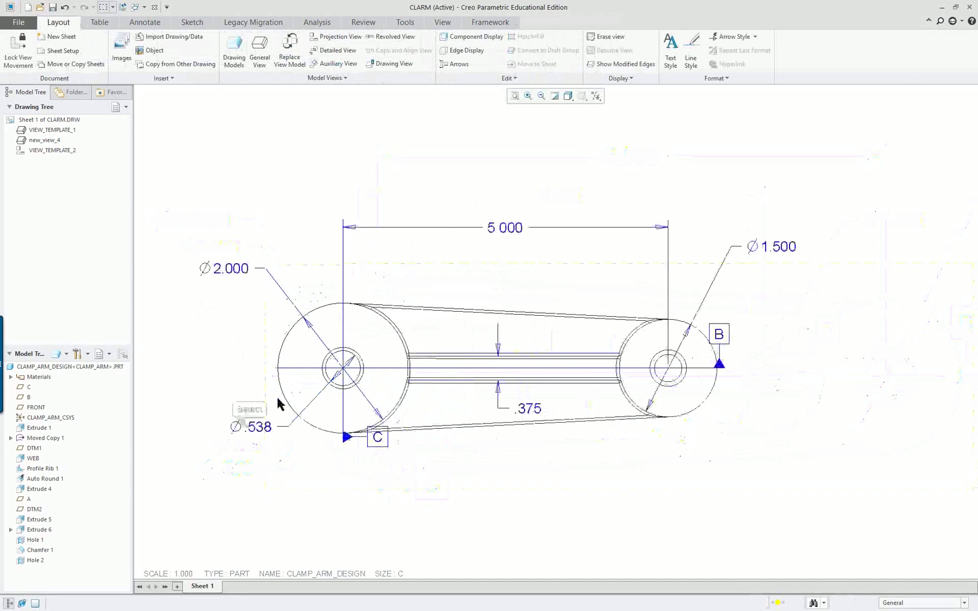
pyautogui.doubleClick(251, 428)
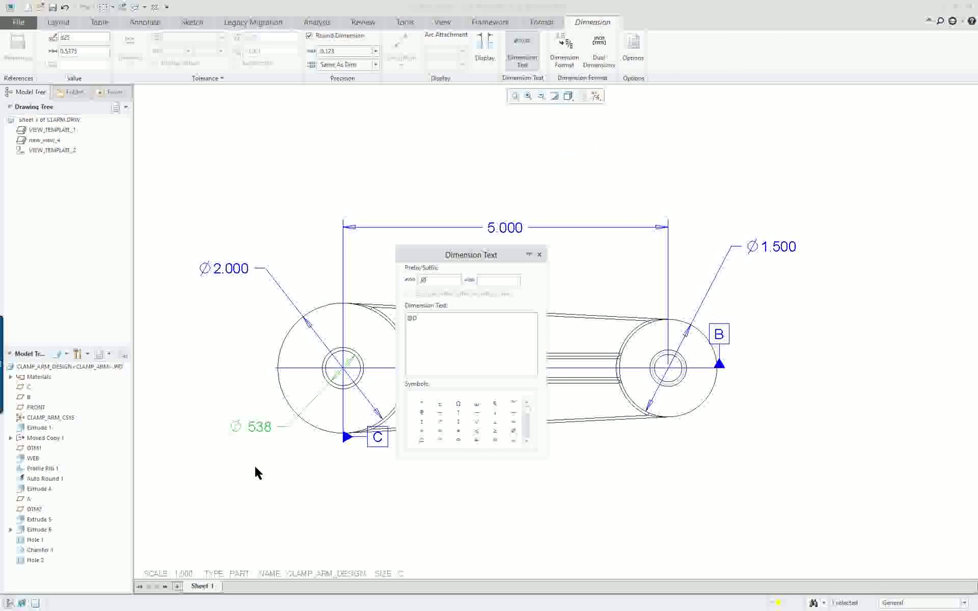
pyautogui.click(539, 255)
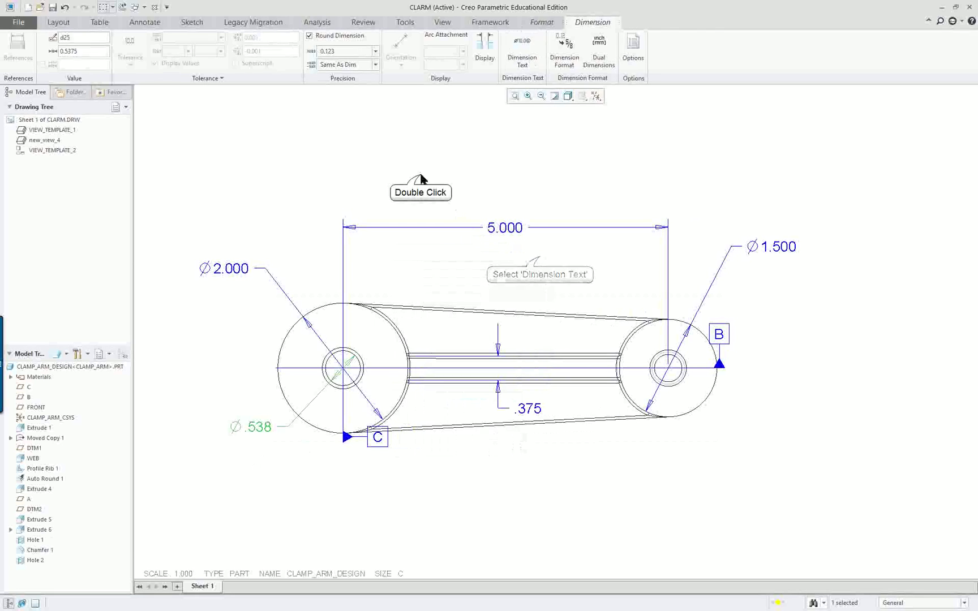
# Flip the arrows of the Ø.538 hole dimension and move it farther out to the lower left of the boss
pyautogui.rightClick(256, 433)
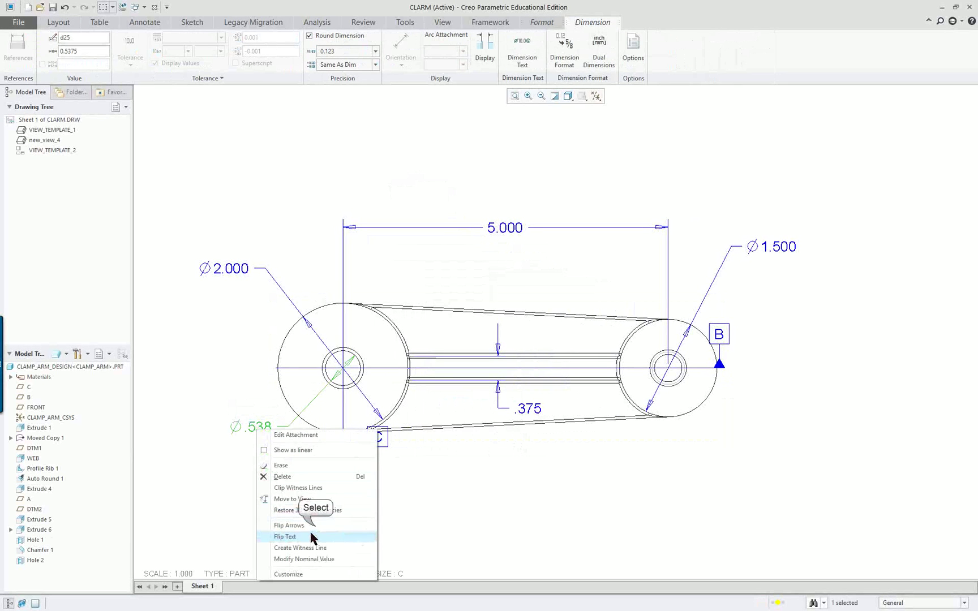
pyautogui.click(310, 526)
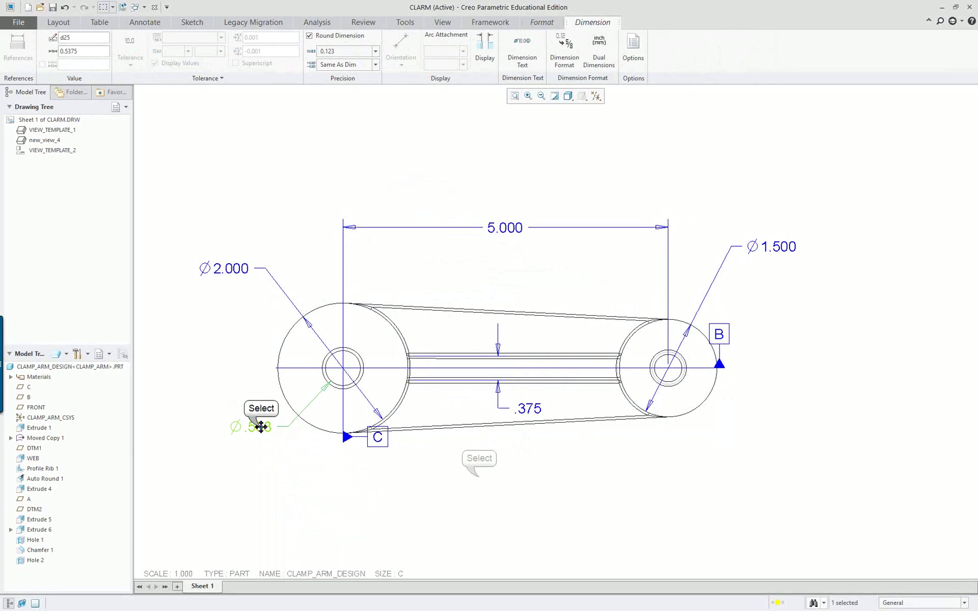
pyautogui.moveTo(261, 427); pyautogui.dragTo(235, 457)
# Move the large boss's Ø2.000 dimension from the lower view to the upper view and place it below the boss
pyautogui.click(238, 286)
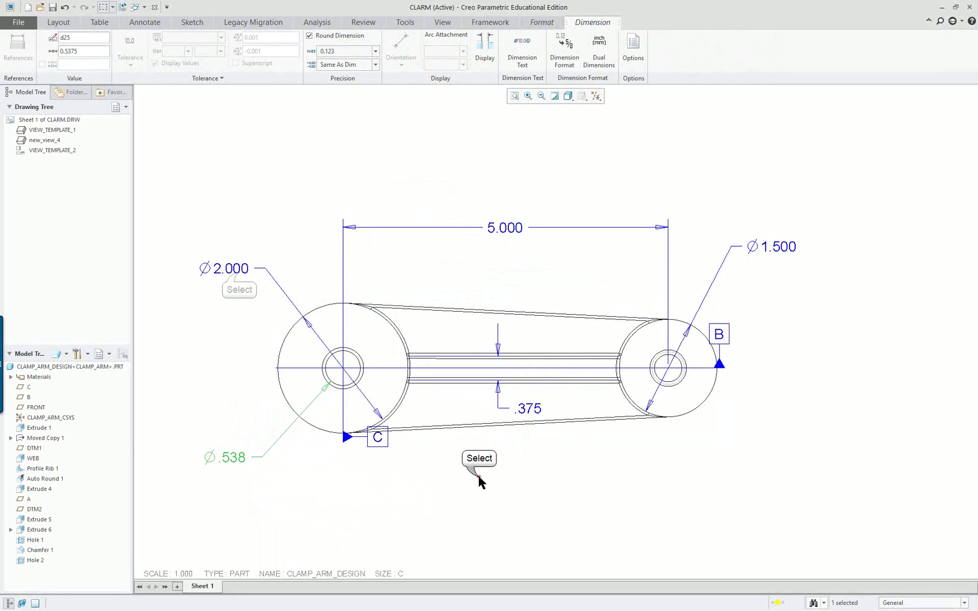
pyautogui.rightClick(238, 276)
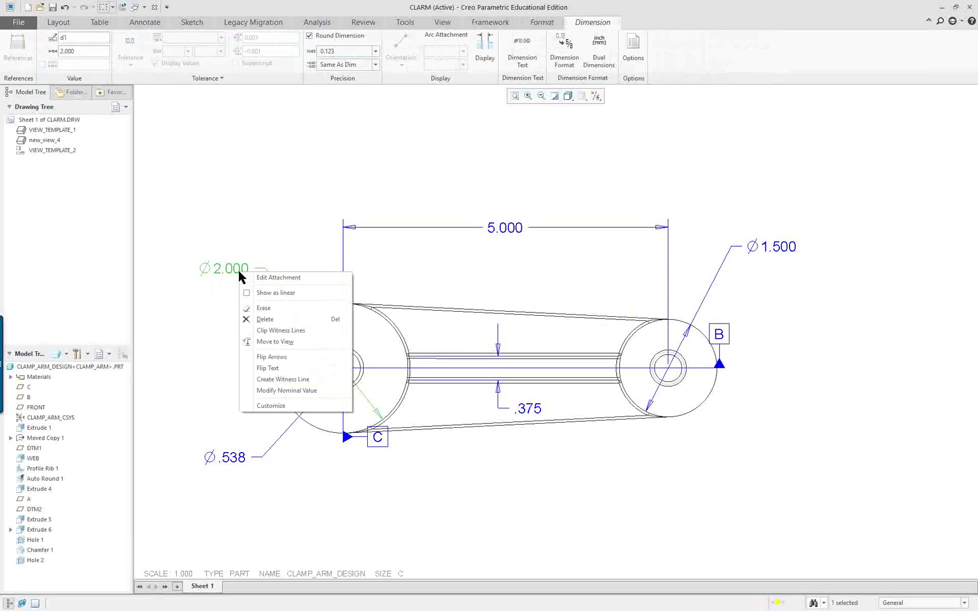
pyautogui.click(290, 342)
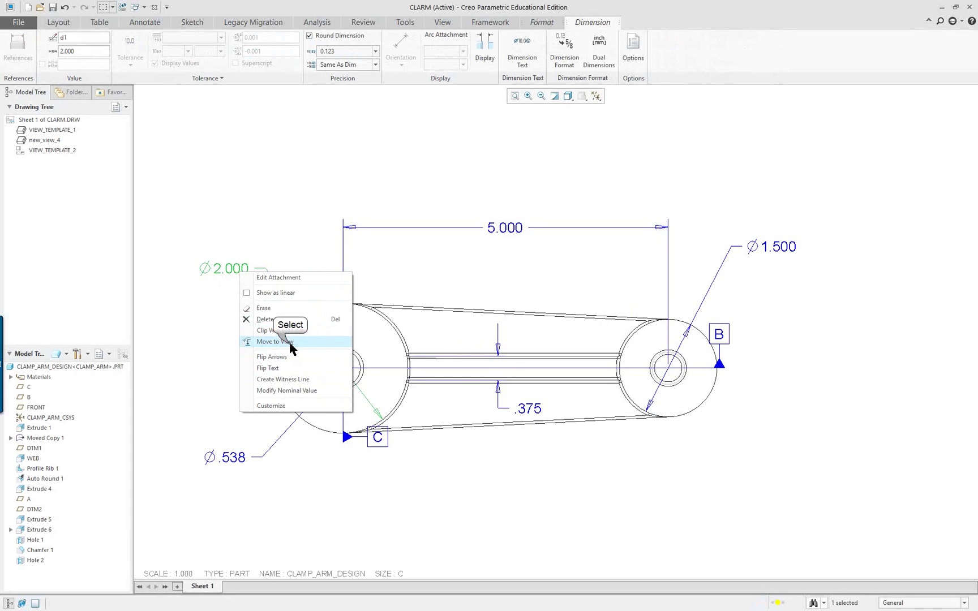
pyautogui.scroll(-5, 360, 296)
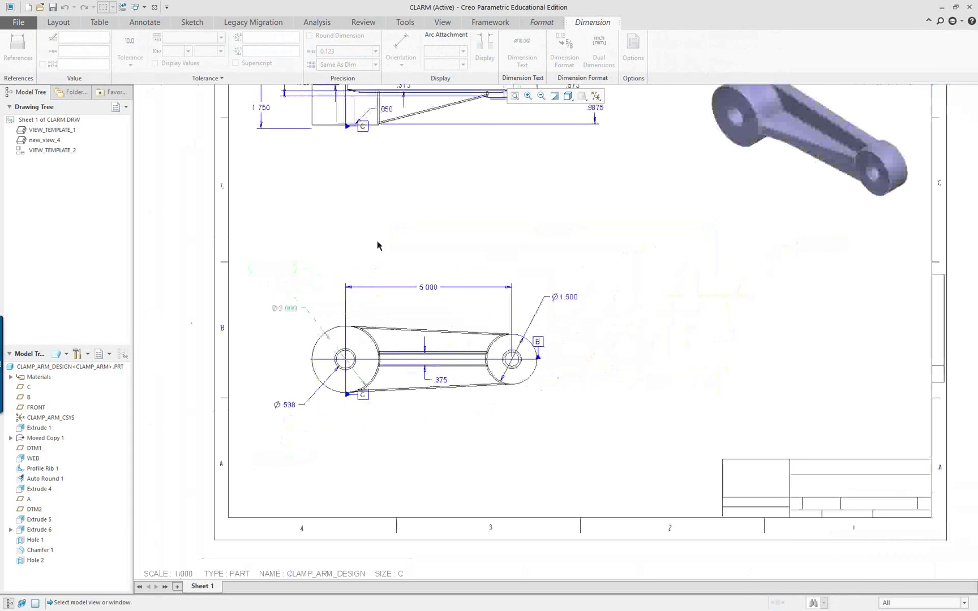
pyautogui.scroll(-2, 378, 246)
pyautogui.scroll(1, 371, 108)
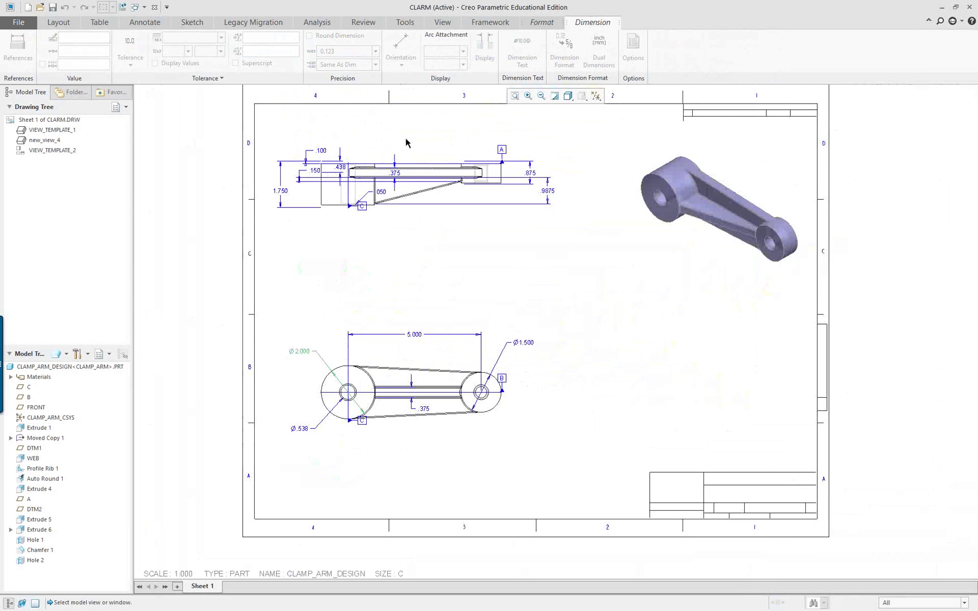
pyautogui.scroll(1, 401, 164)
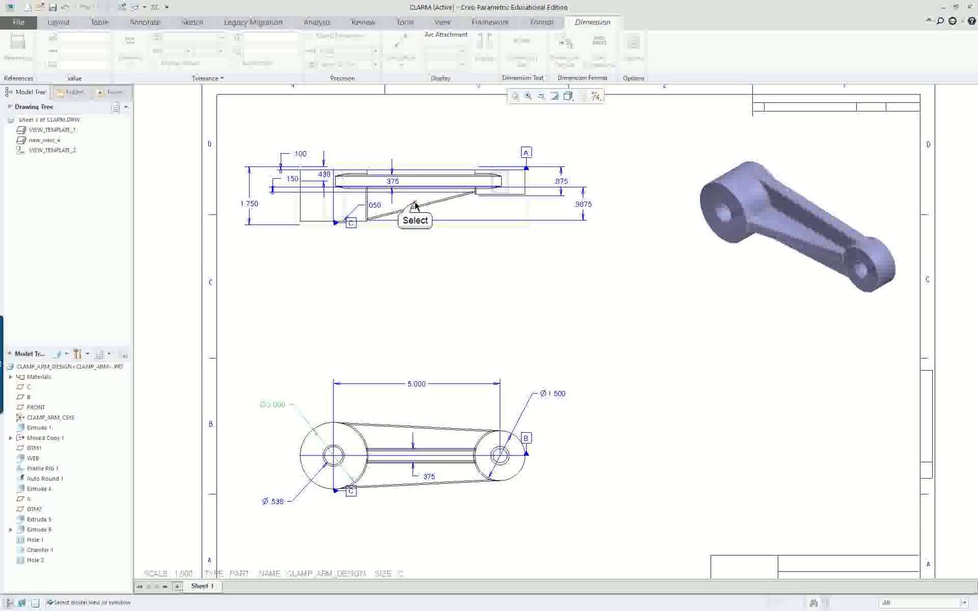
pyautogui.click(293, 160)
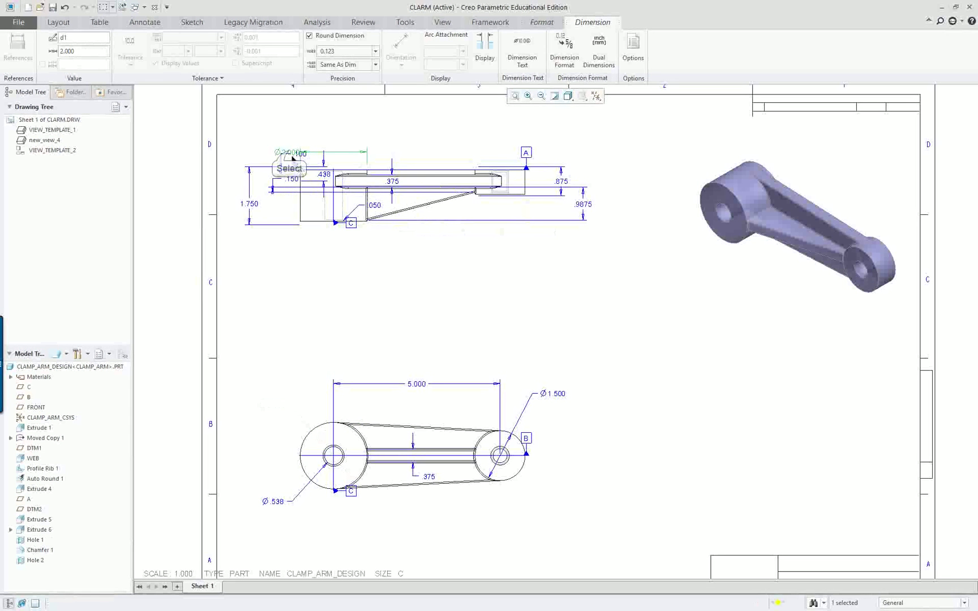
pyautogui.moveTo(334, 204); pyautogui.dragTo(342, 255)
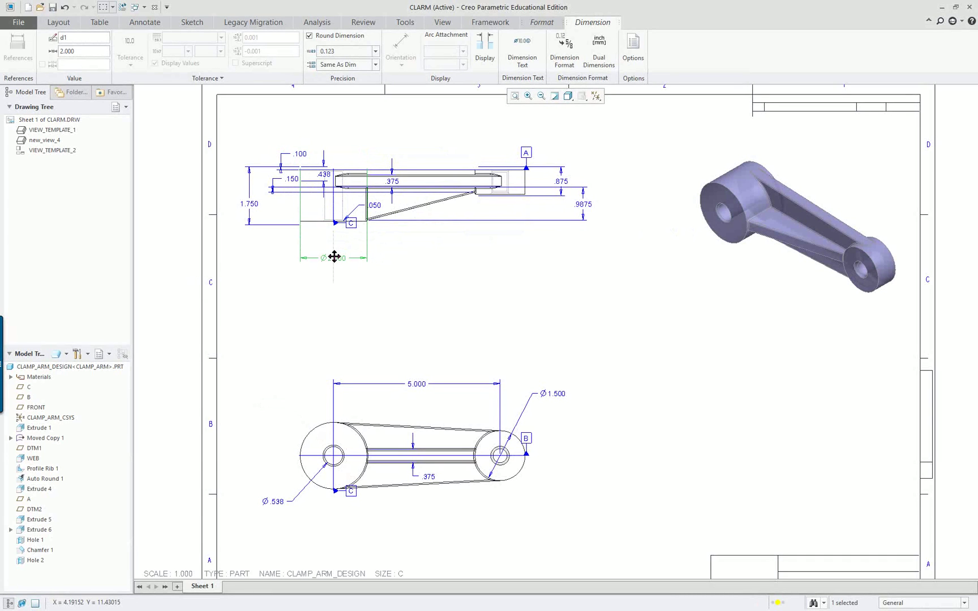
pyautogui.scroll(1, 335, 255)
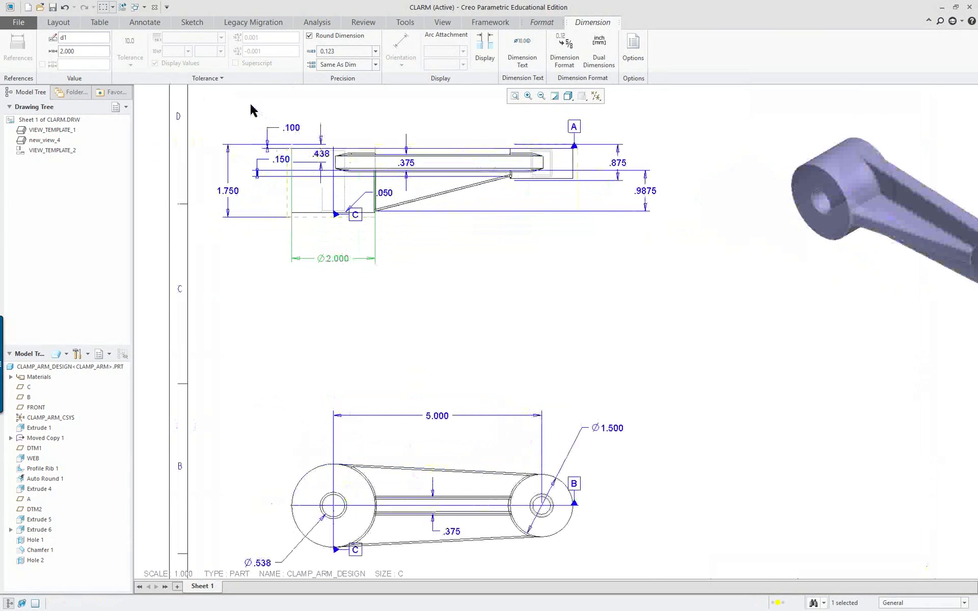
# Delete the .100, .438 and .875 dimensions from the upper view
pyautogui.scroll(1, 253, 110)
pyautogui.scroll(1, 249, 110)
pyautogui.click(668, 374)
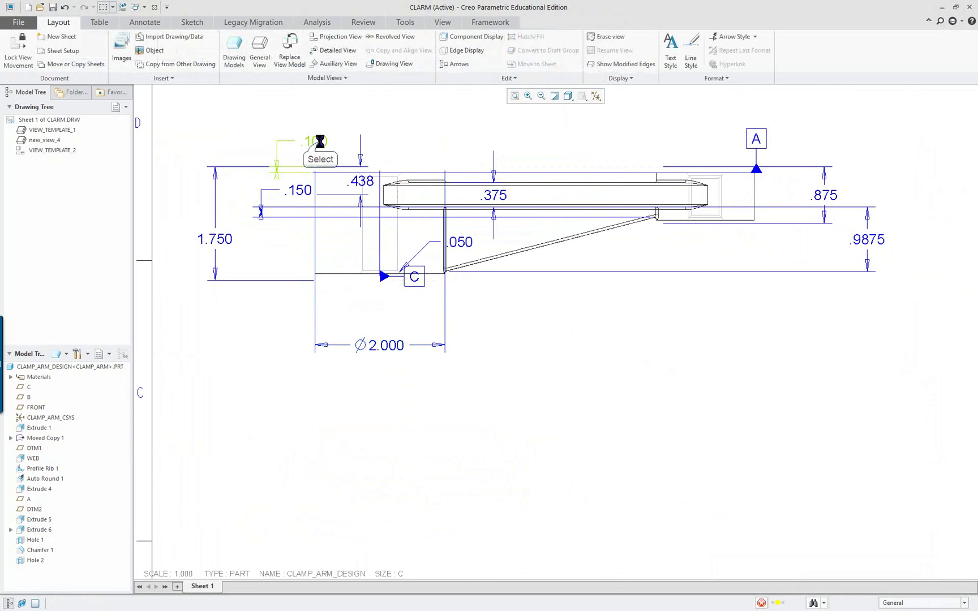
pyautogui.click(320, 144)
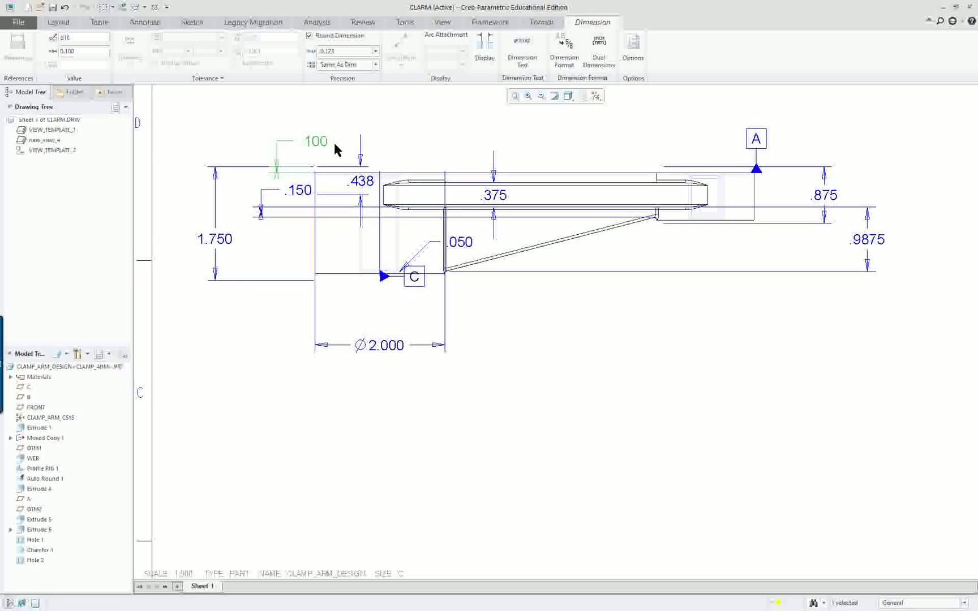
pyautogui.press('Delete')
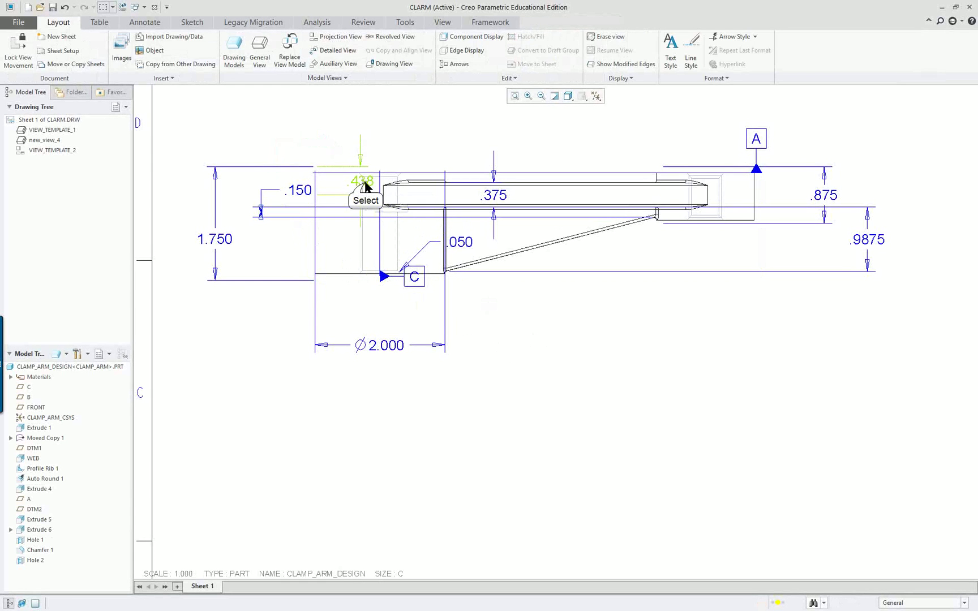
pyautogui.click(361, 182)
pyautogui.click(710, 295)
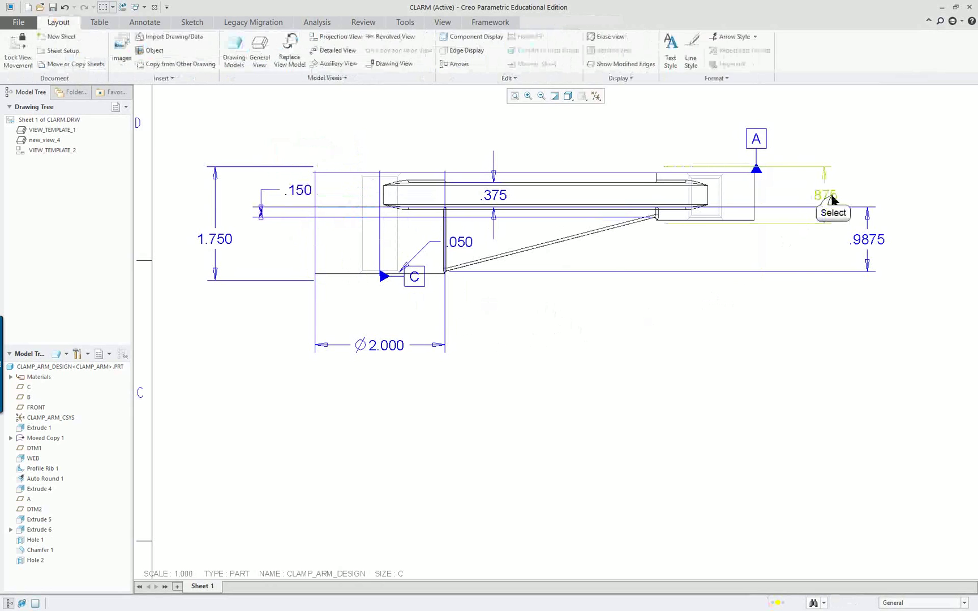
pyautogui.click(826, 196)
pyautogui.press('Delete')
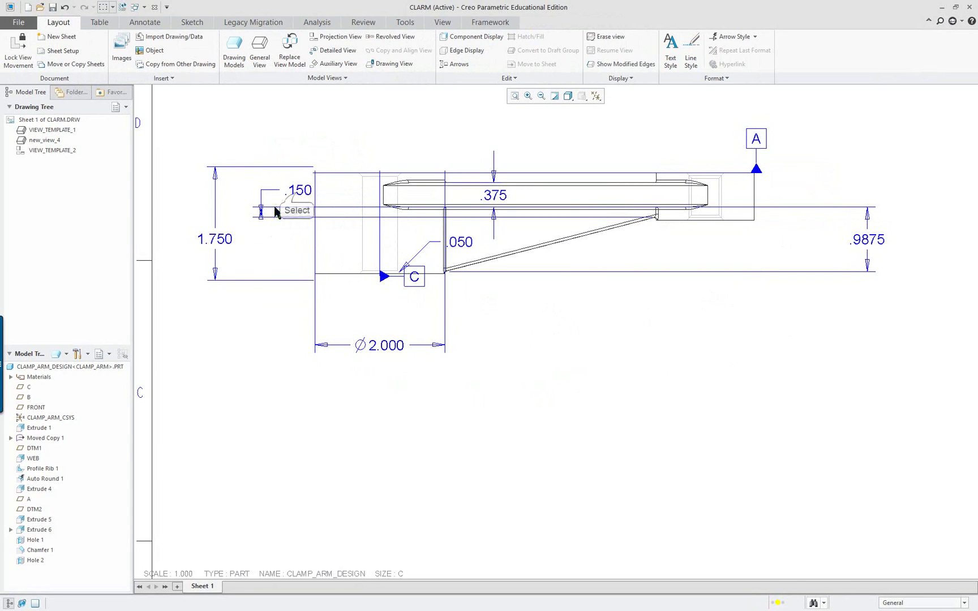
# Flip the arrows of the .150 dimension in the upper view and move it above the arm near the small boss
pyautogui.rightClick(297, 197)
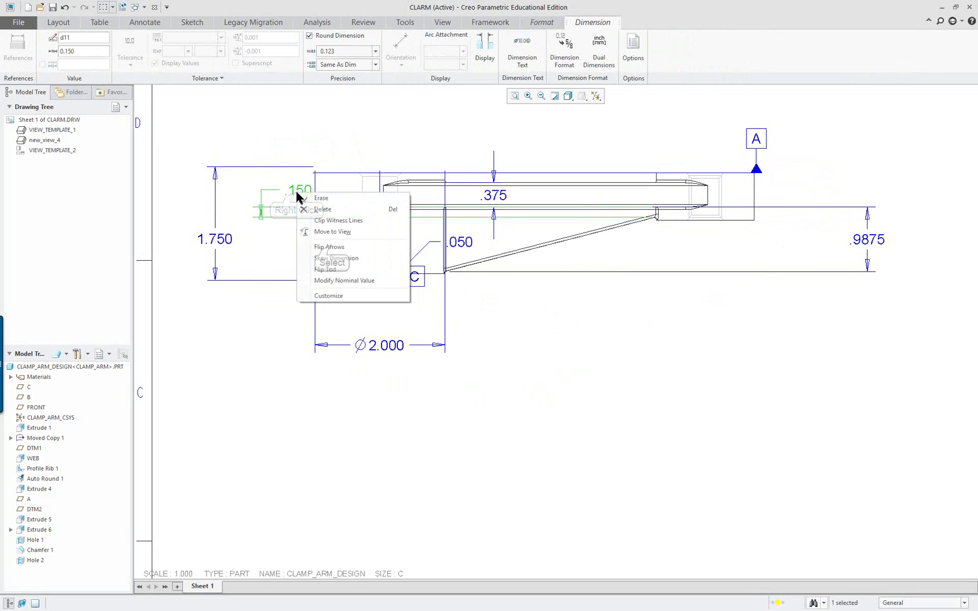
pyautogui.click(310, 245)
pyautogui.click(300, 195)
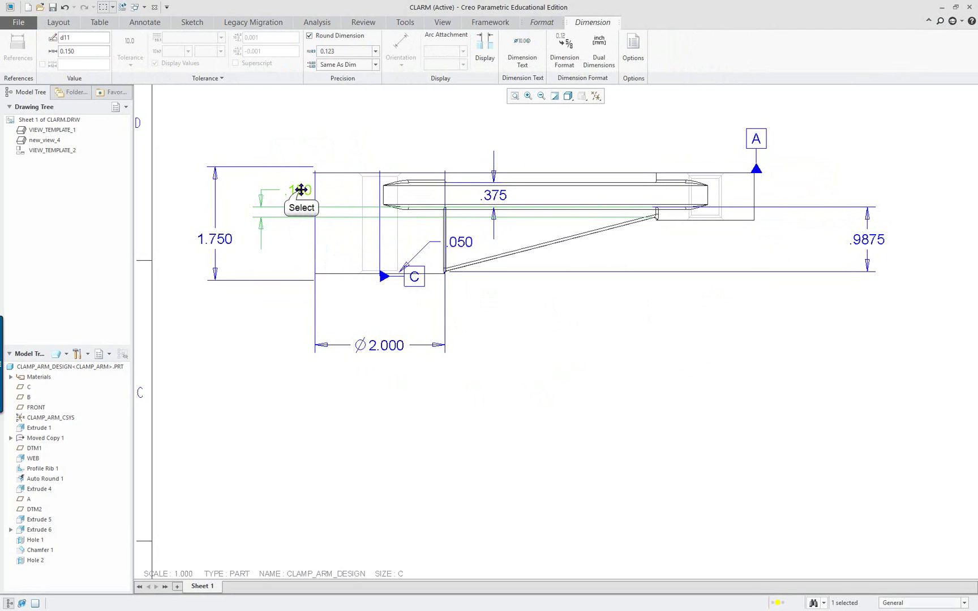
pyautogui.moveTo(298, 194); pyautogui.dragTo(637, 141)
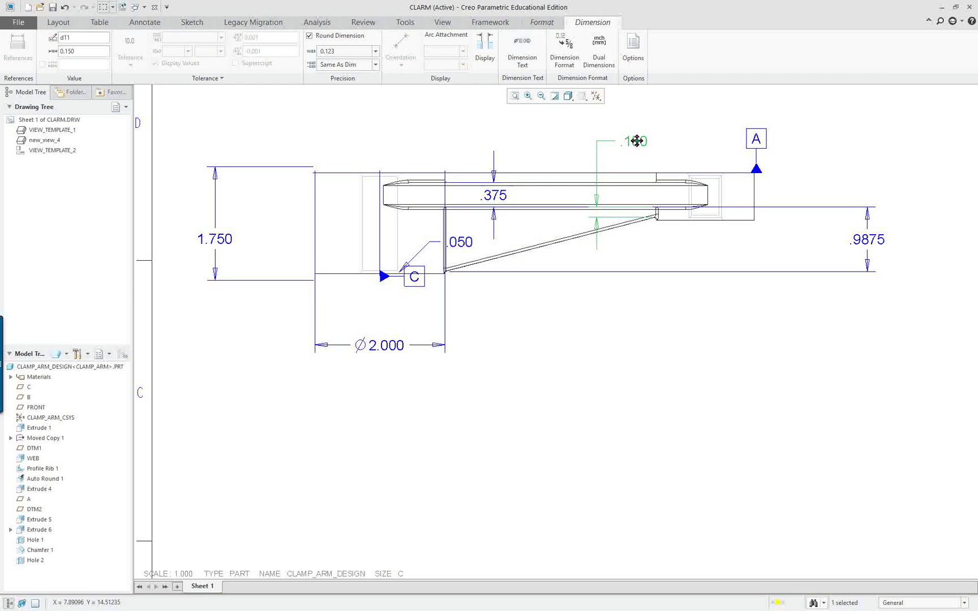
# Move the upper view's .375 dimension outside the small boss and the .9875 dimension below the sloping rib
pyautogui.moveTo(493, 195); pyautogui.dragTo(798, 193)
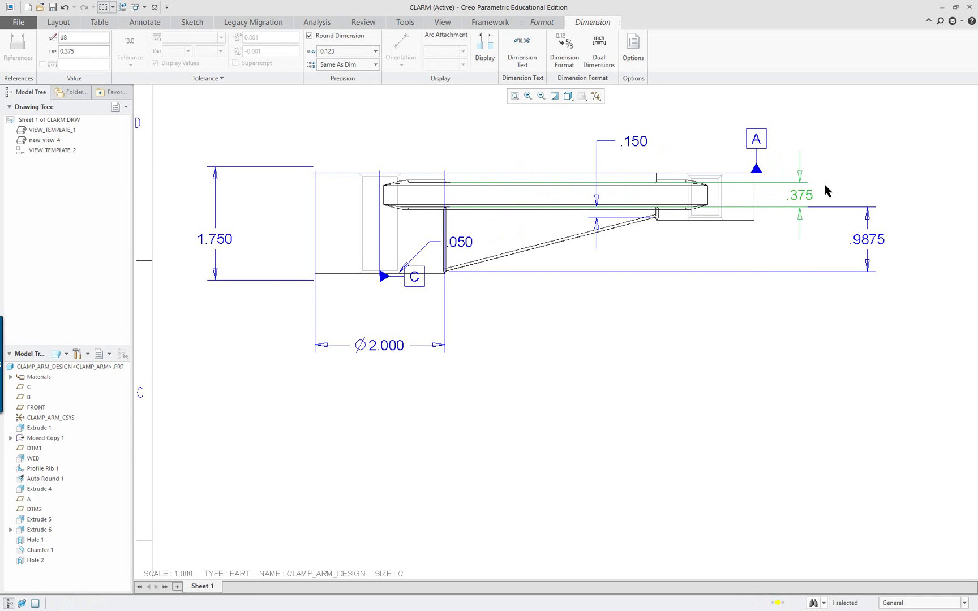
pyautogui.scroll(-1, 827, 191)
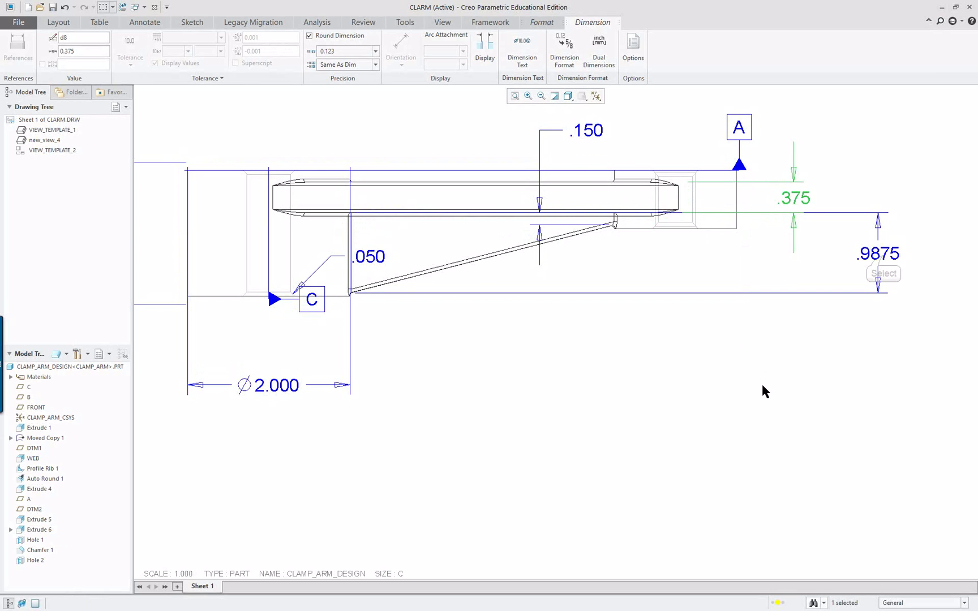
pyautogui.click(882, 256)
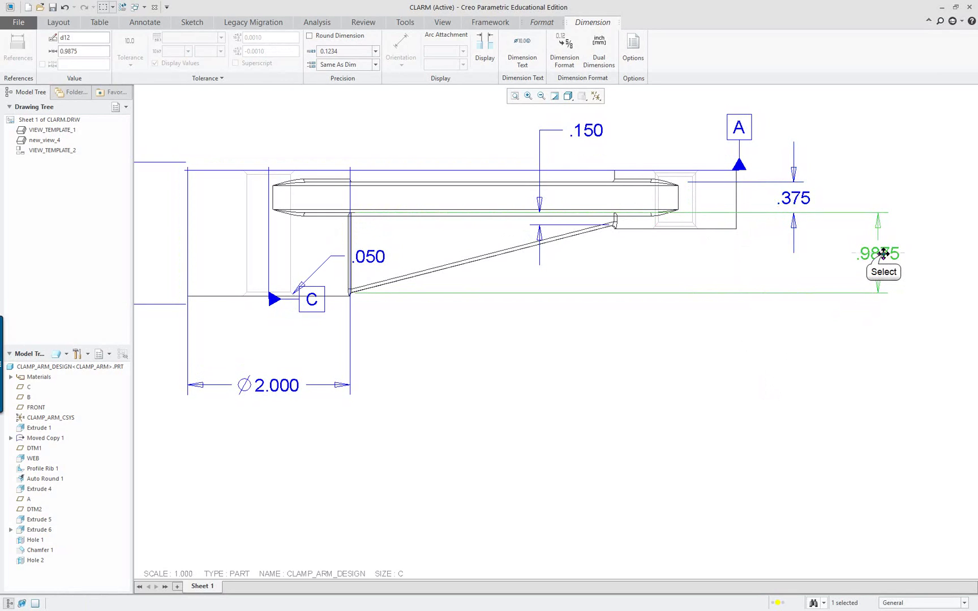
pyautogui.moveTo(883, 254); pyautogui.dragTo(434, 332)
# Move the .050 dimension below the large boss and shorten both Ø2.000 witness lines so they start just below the boss
pyautogui.click(375, 262)
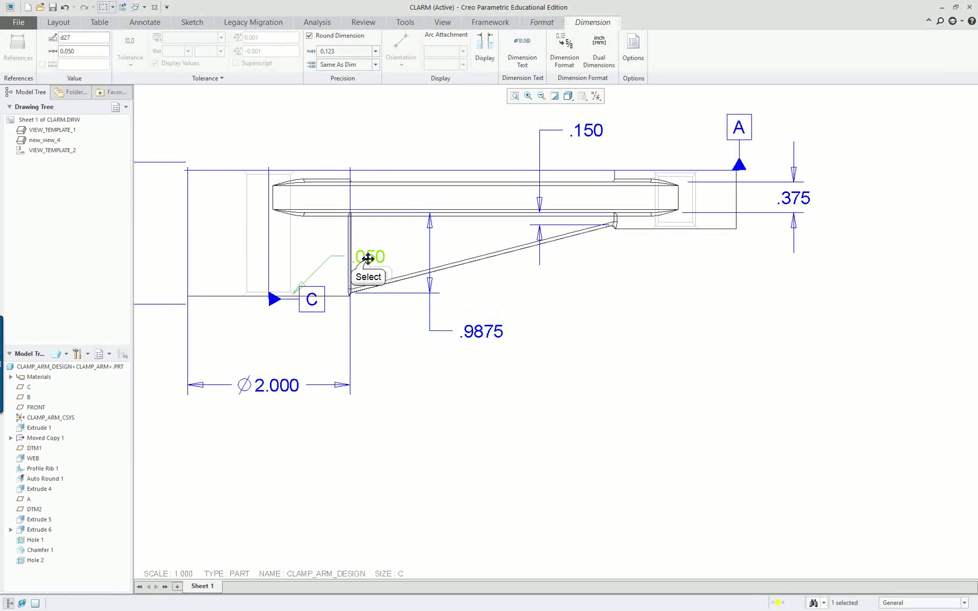
pyautogui.moveTo(368, 259); pyautogui.dragTo(281, 350)
pyautogui.scroll(-3, 430, 390)
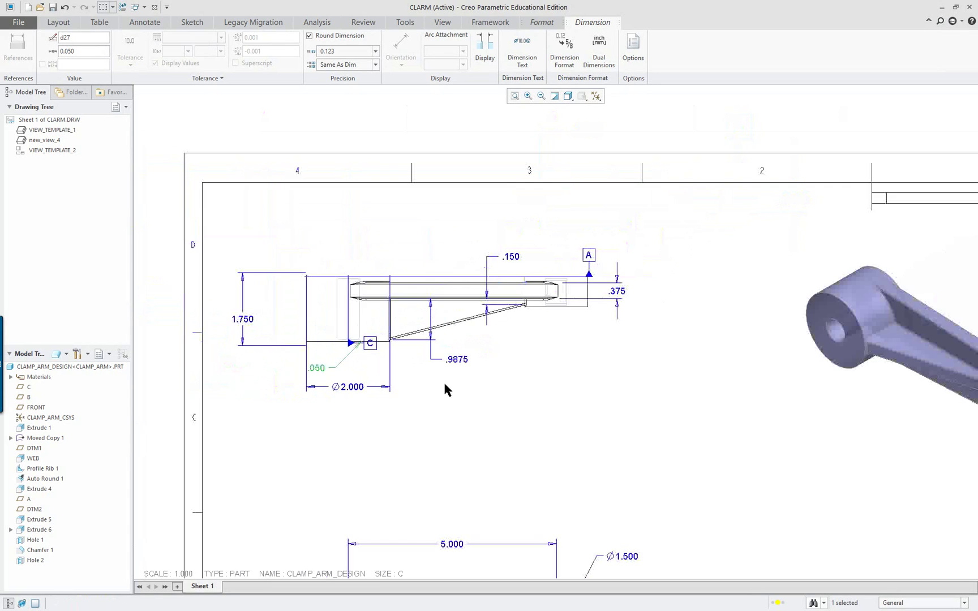
pyautogui.scroll(2, 358, 435)
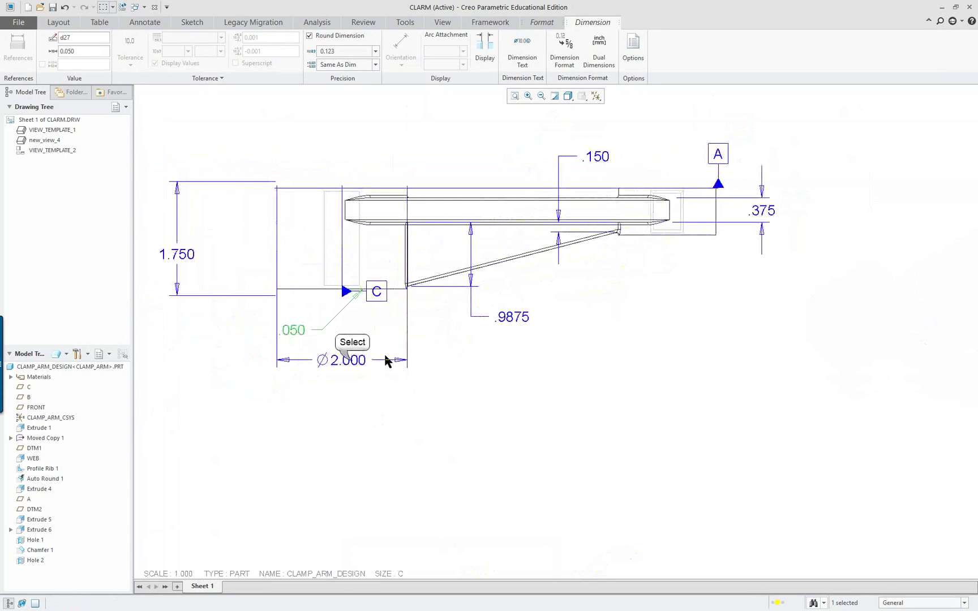
pyautogui.click(351, 361)
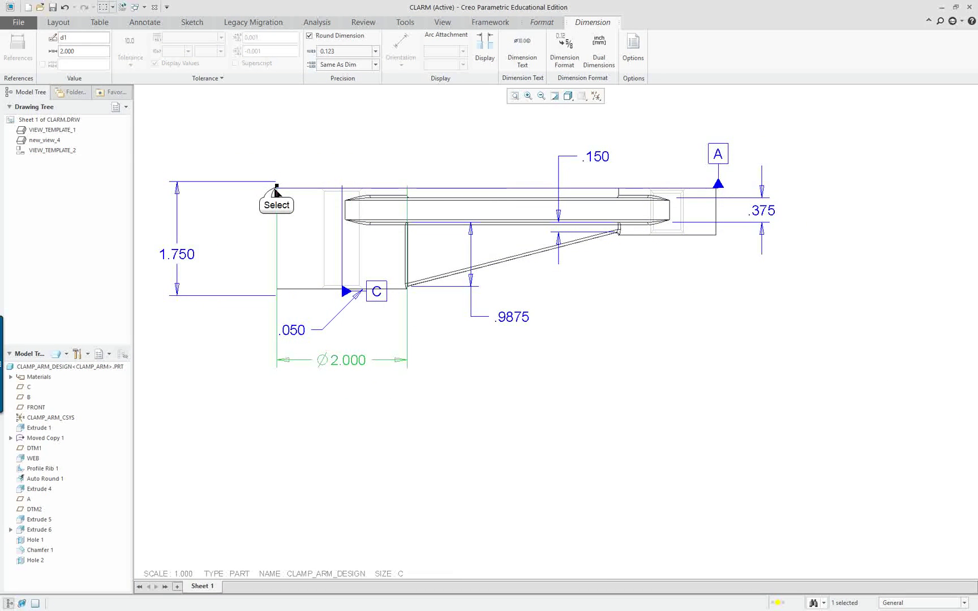
pyautogui.moveTo(277, 188); pyautogui.dragTo(272, 292)
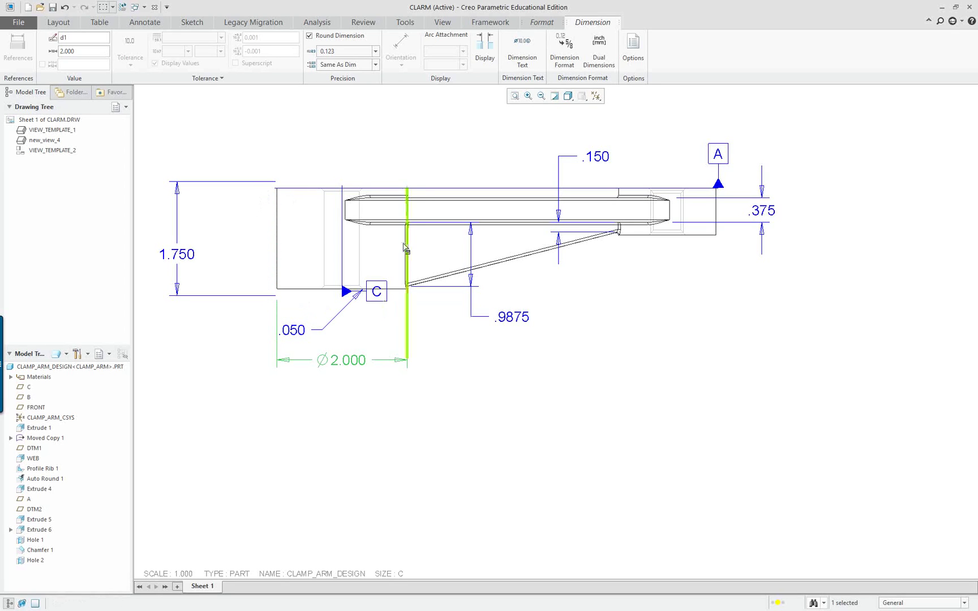
pyautogui.moveTo(407, 189); pyautogui.dragTo(412, 307)
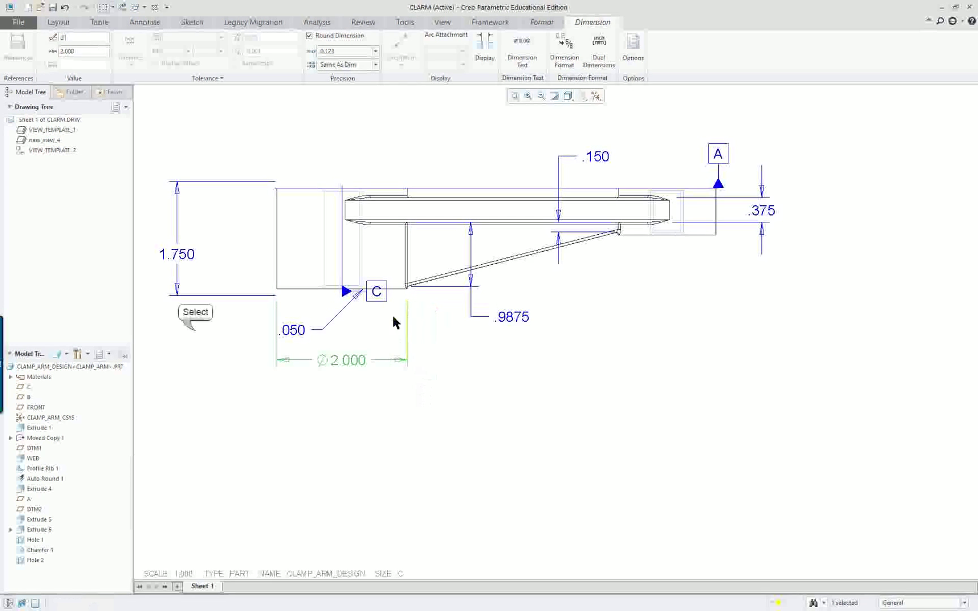
pyautogui.click(195, 335)
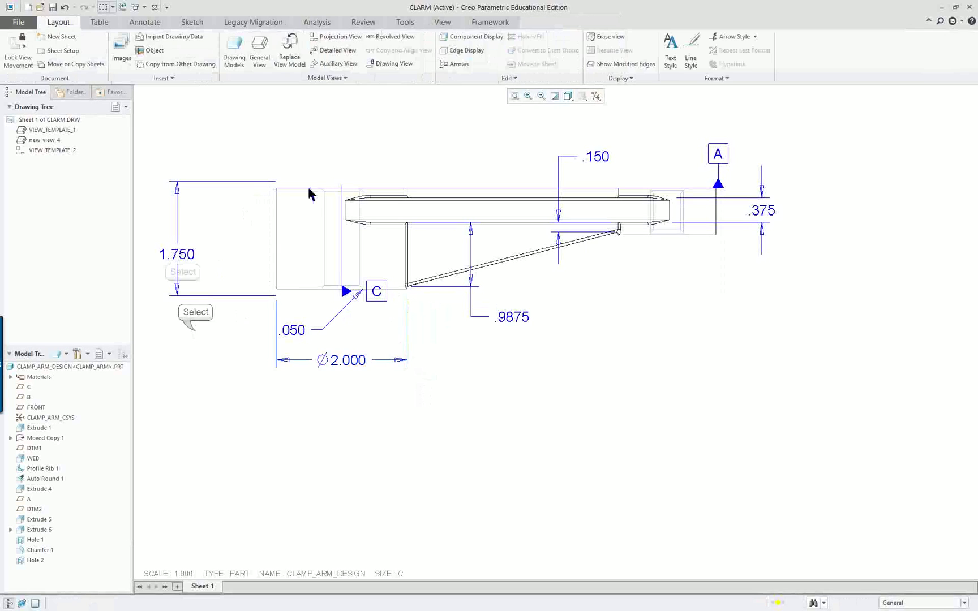
# Delete the large boss's 1.750 height dimension from the upper view
pyautogui.click(183, 258)
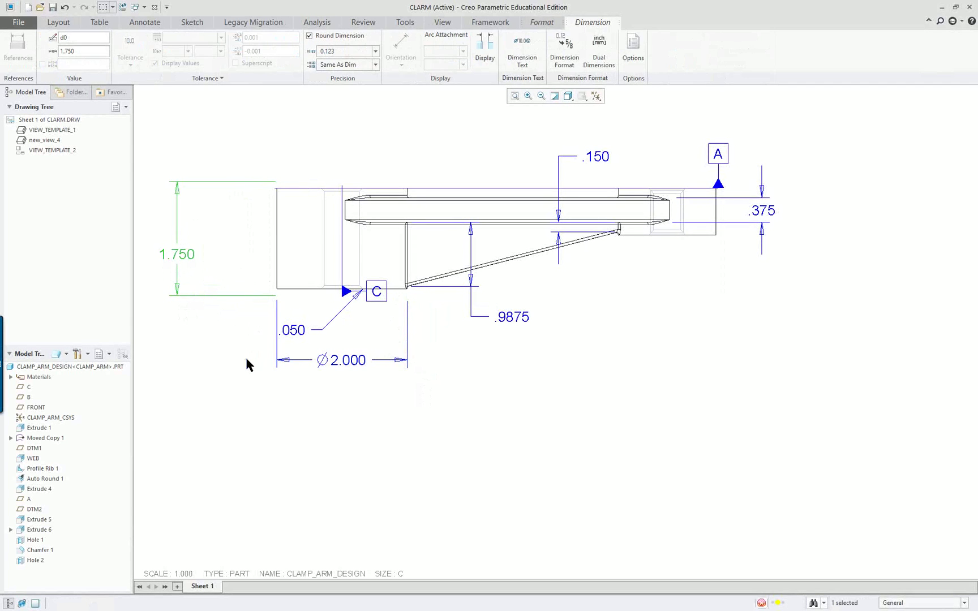
pyautogui.press('Delete')
pyautogui.scroll(-2, 603, 334)
pyautogui.scroll(3, 660, 328)
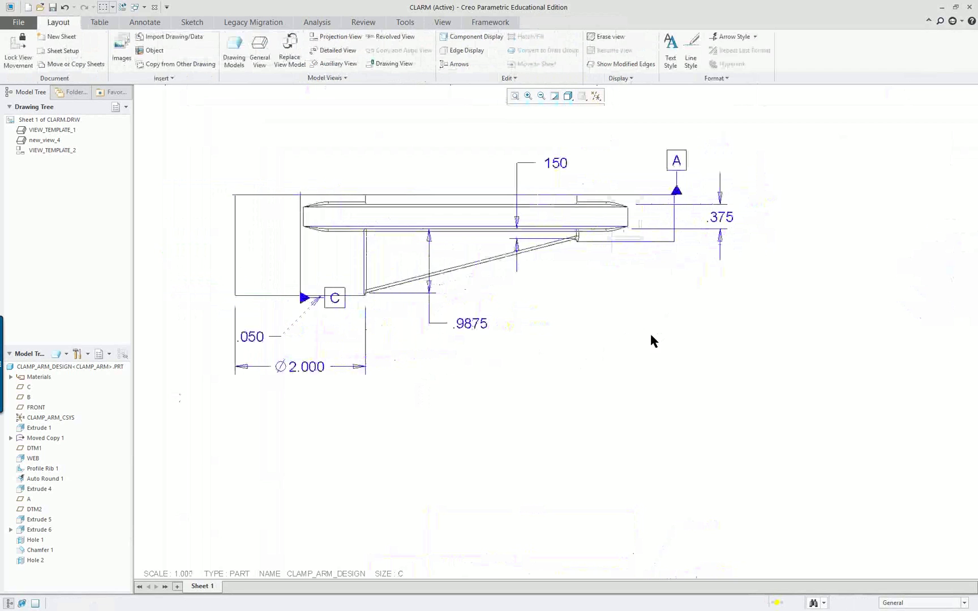
pyautogui.click(675, 167)
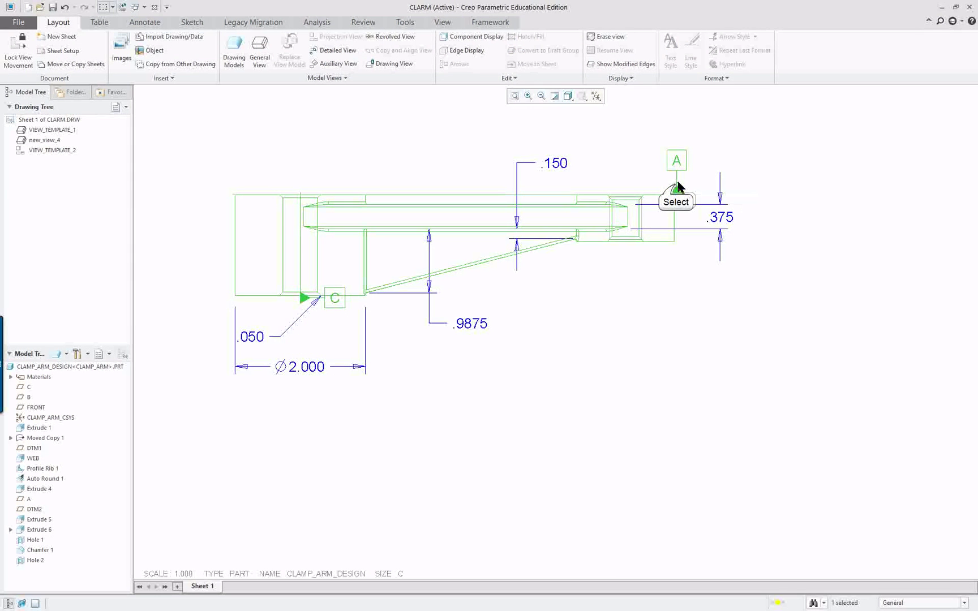
pyautogui.click(815, 207)
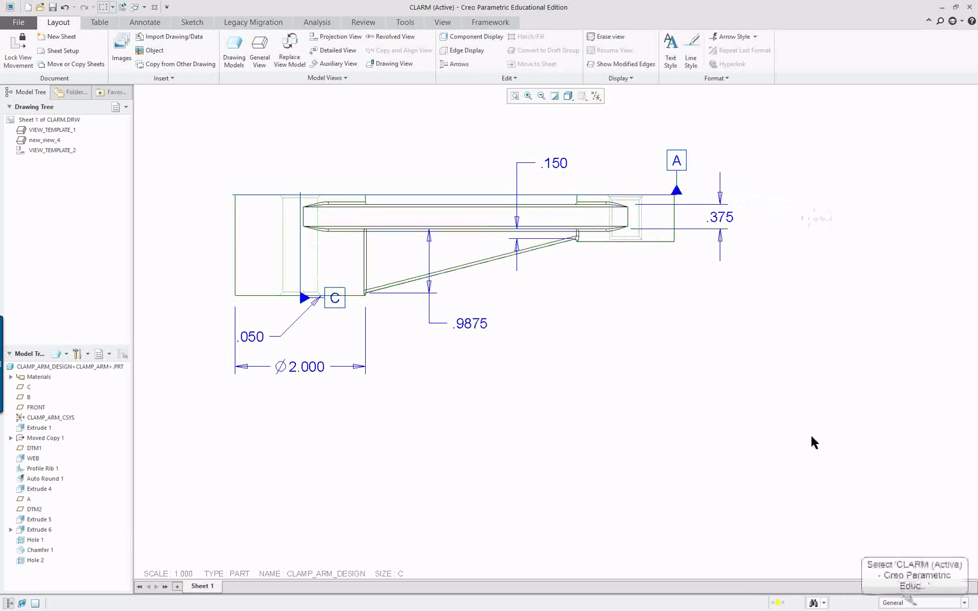
pyautogui.click(917, 603)
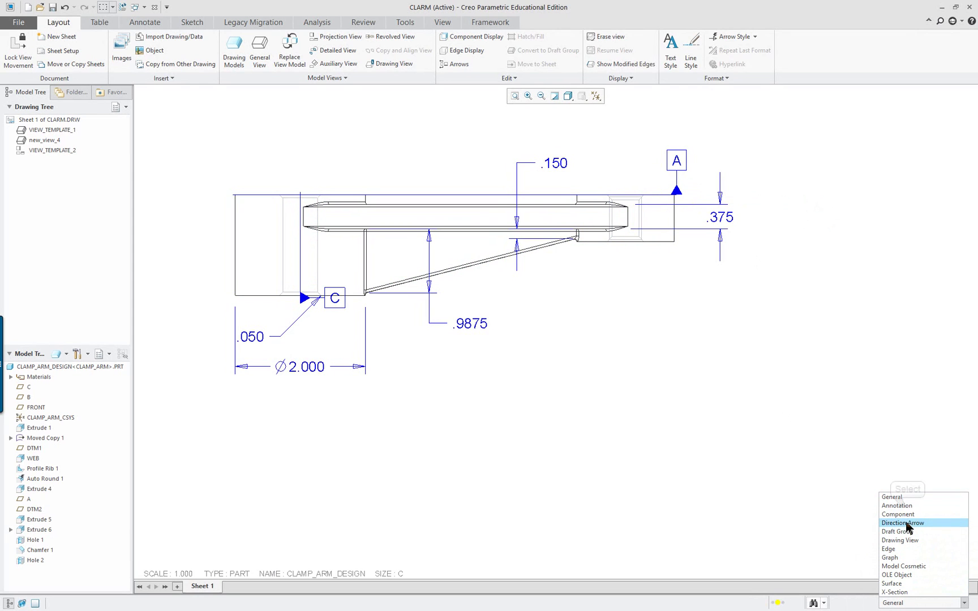
pyautogui.click(897, 506)
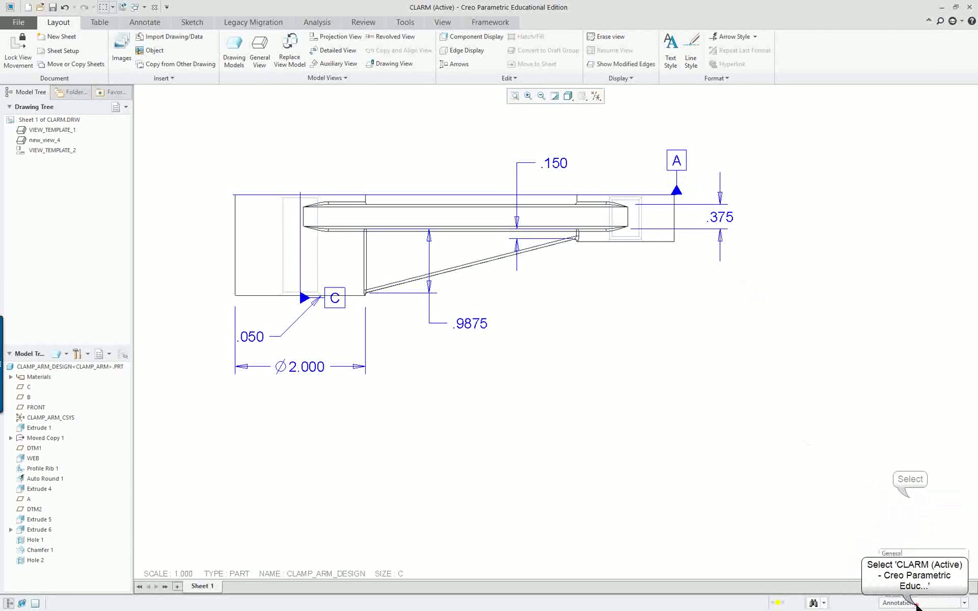
pyautogui.click(916, 603)
pyautogui.click(906, 502)
pyautogui.scroll(1, 741, 391)
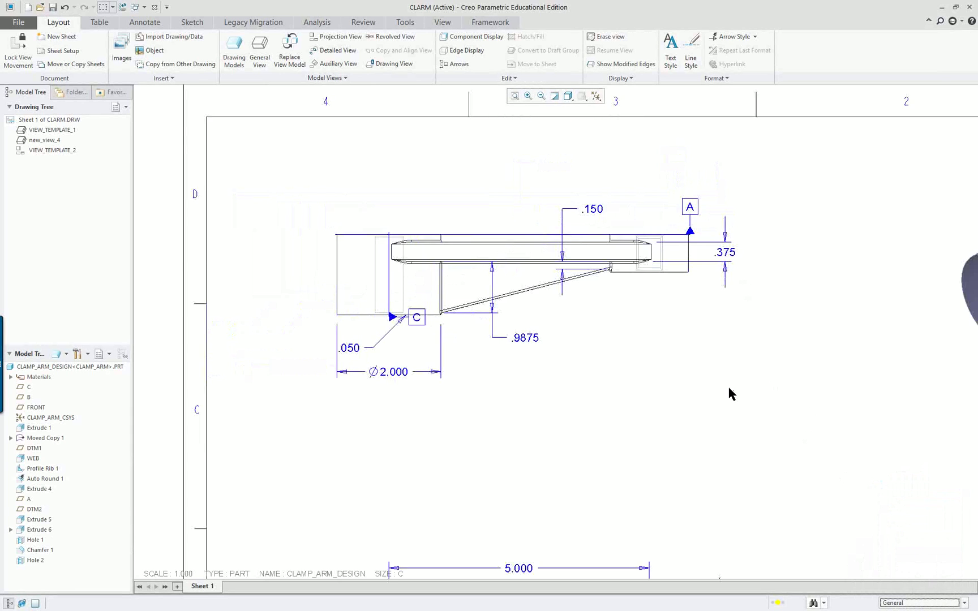
pyautogui.scroll(-1, 728, 388)
pyautogui.scroll(1, 645, 363)
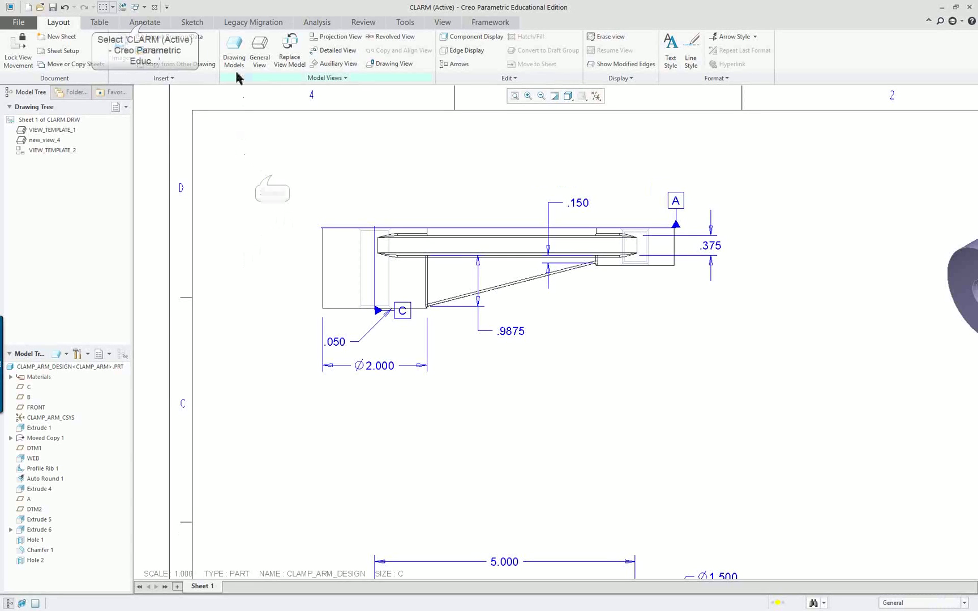
# Open Show Model Annotations and select both the upper and lower orthographic views to list their unshown dimensions
pyautogui.click(145, 22)
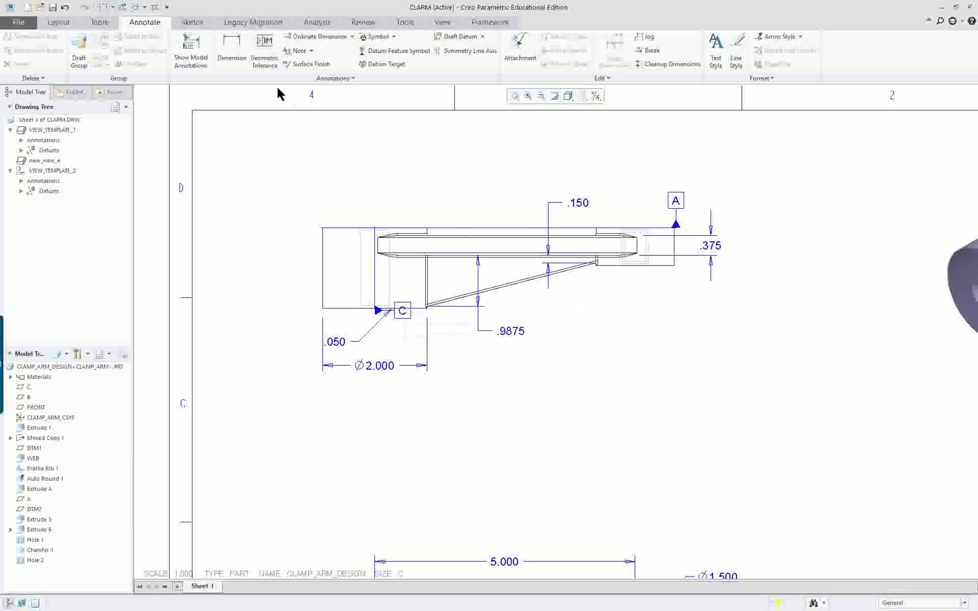
pyautogui.click(189, 48)
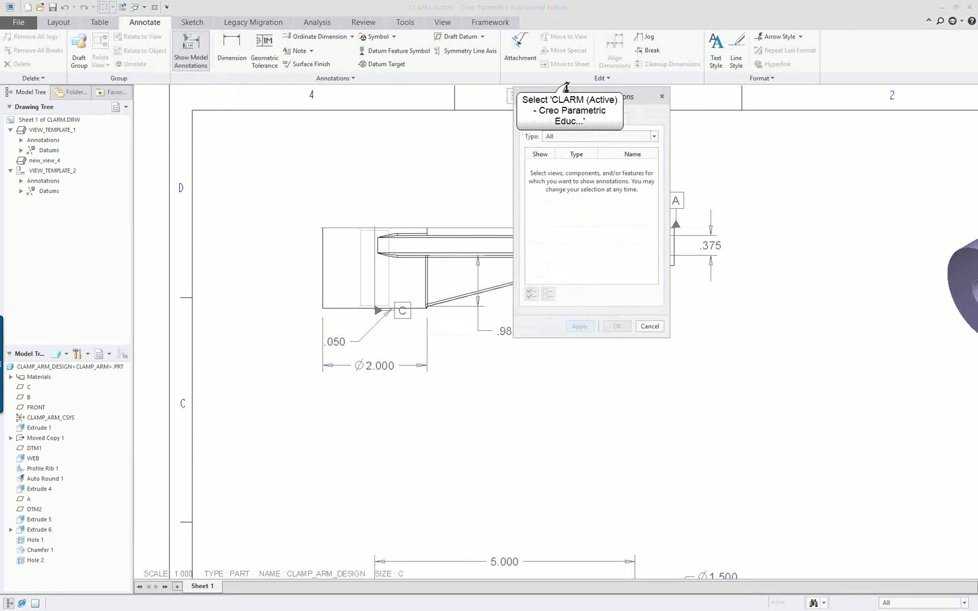
pyautogui.rightClick(566, 89)
pyautogui.moveTo(599, 101); pyautogui.dragTo(806, 247)
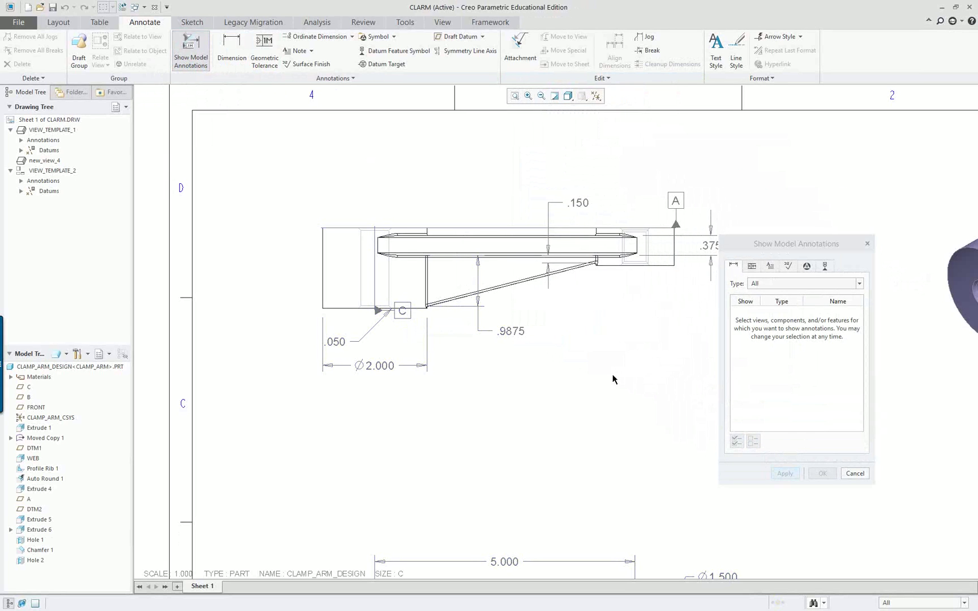
pyautogui.moveTo(613, 380)
pyautogui.mouseDown(button='middle')
pyautogui.moveTo(526, 318)
pyautogui.moveTo(520, 253)
pyautogui.mouseUp(button='middle')
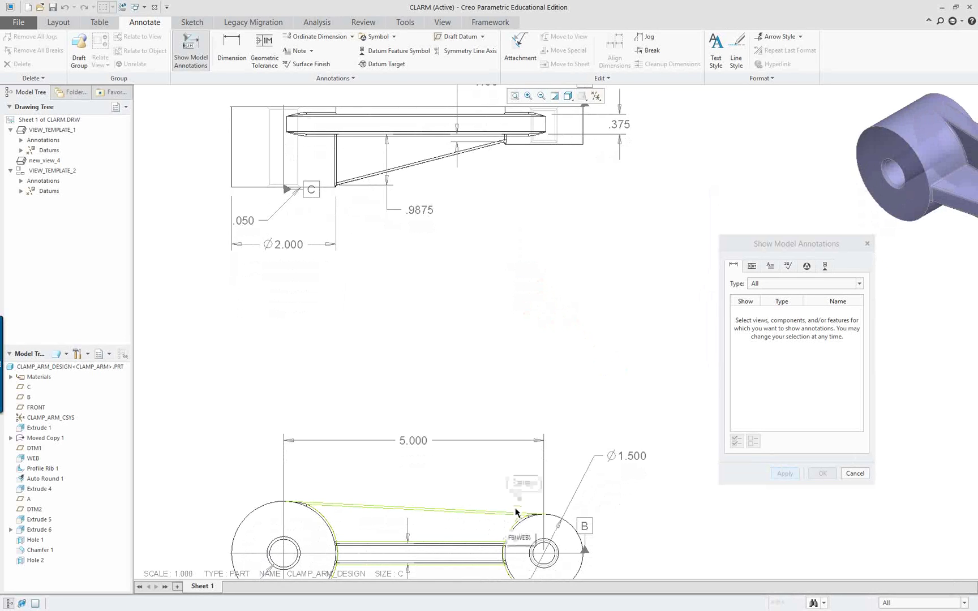
pyautogui.click(524, 508)
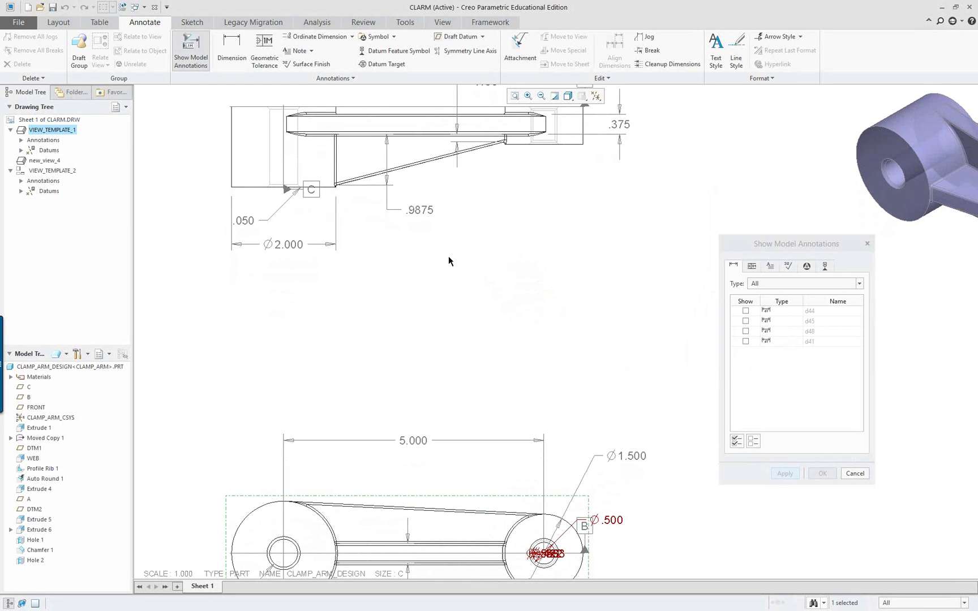
pyautogui.click(436, 178)
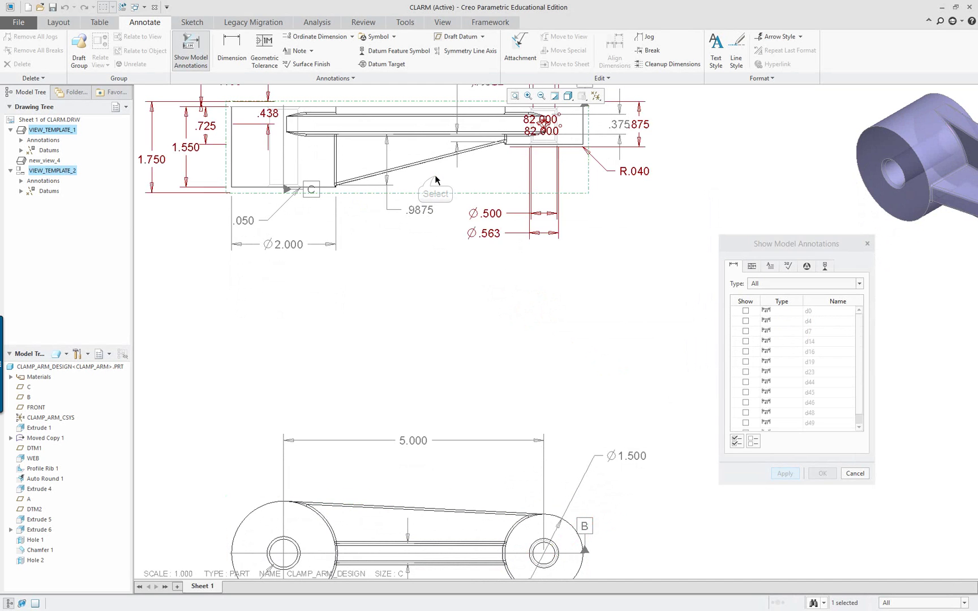
pyautogui.scroll(2, 576, 322)
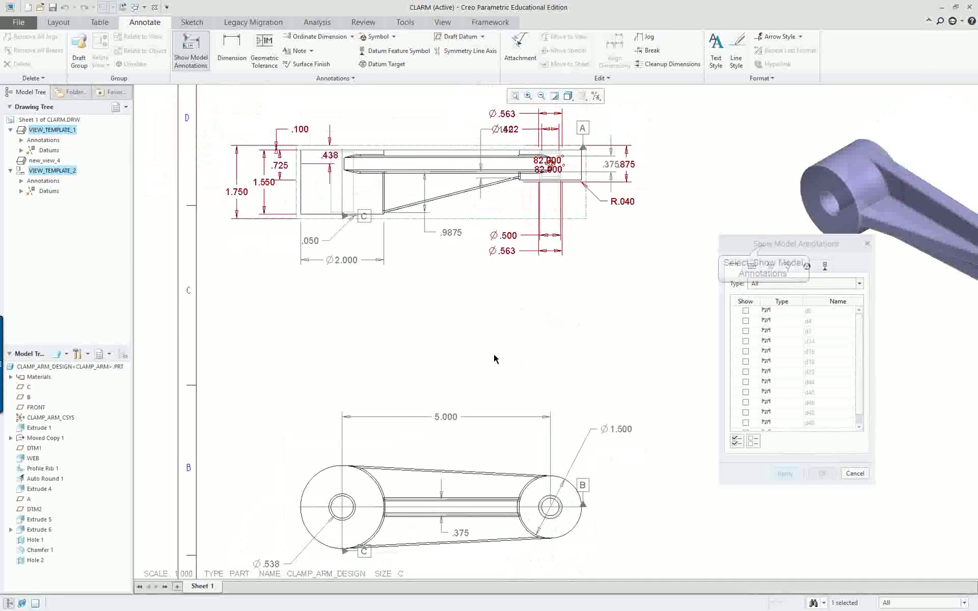
pyautogui.moveTo(763, 246); pyautogui.dragTo(714, 195)
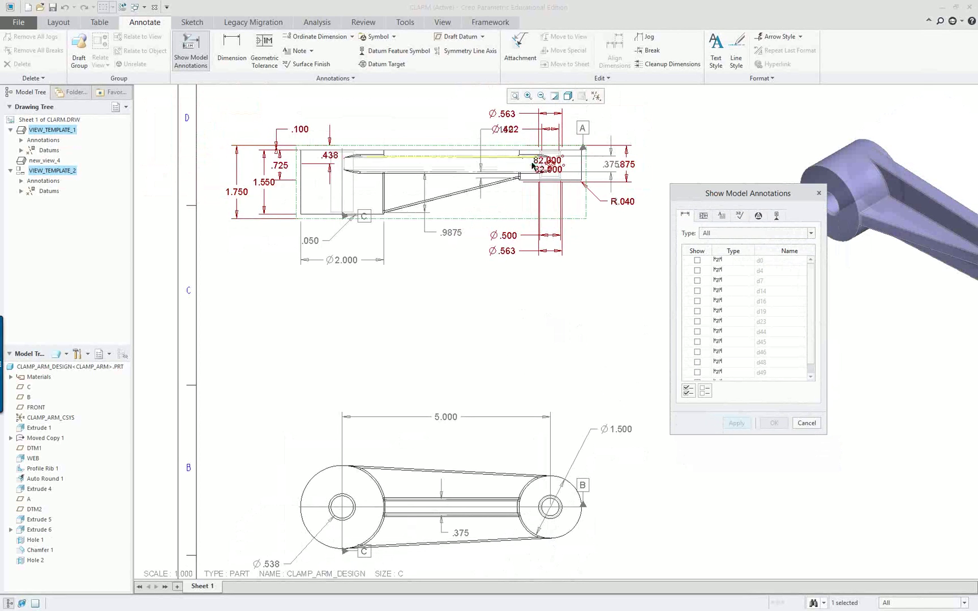
pyautogui.click(523, 471)
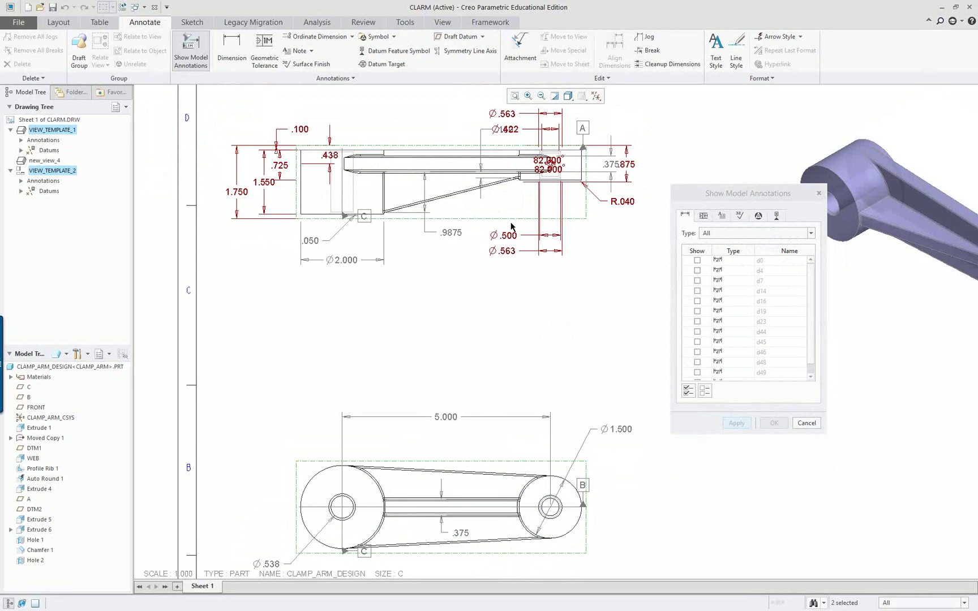
# Preview the listed dimensions d0, d4, d7, d14 and d16 one at a time in the upper view, clearing each again
pyautogui.hotkey('ctrl', 'd')
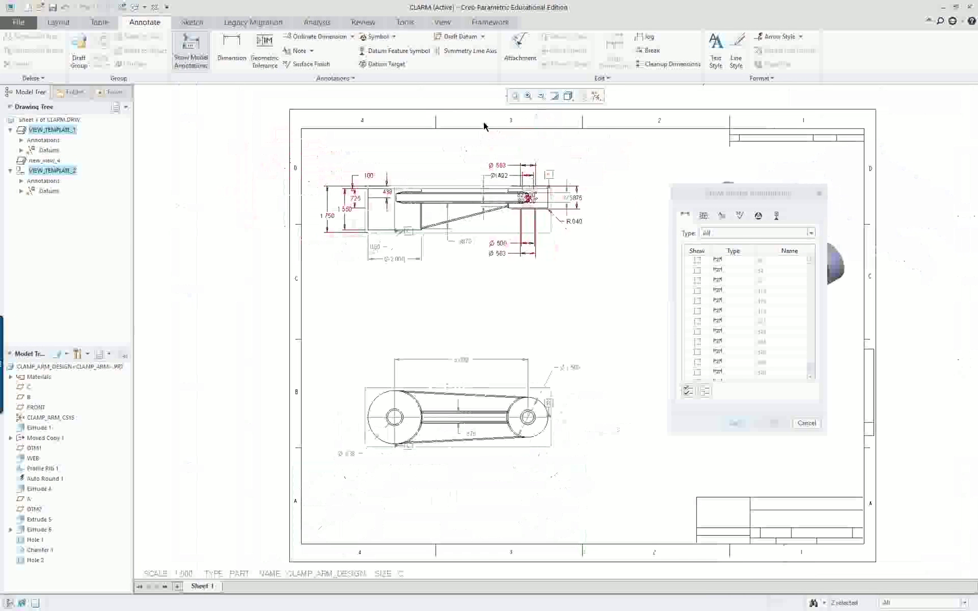
pyautogui.scroll(2, 456, 147)
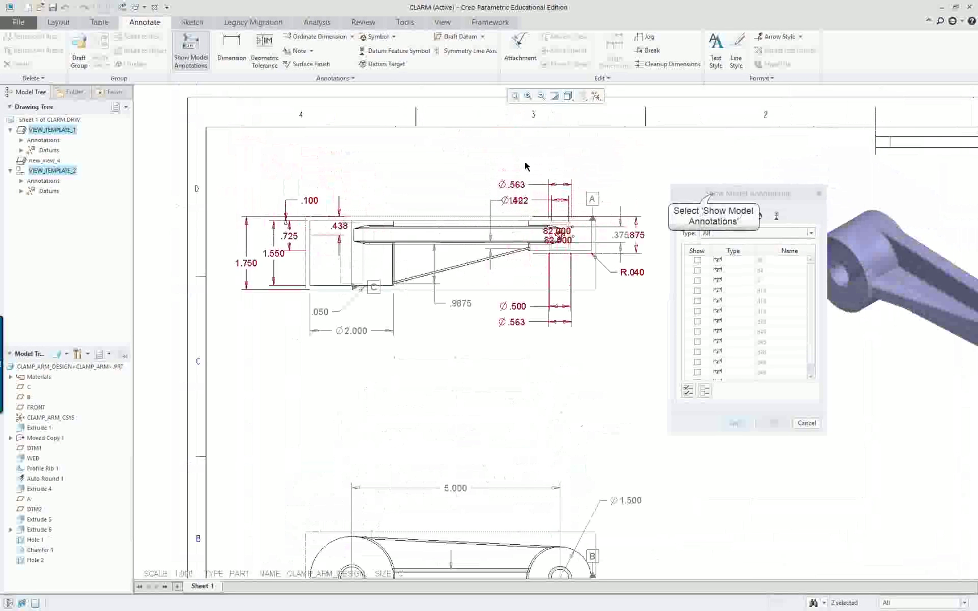
pyautogui.moveTo(714, 197); pyautogui.dragTo(782, 191)
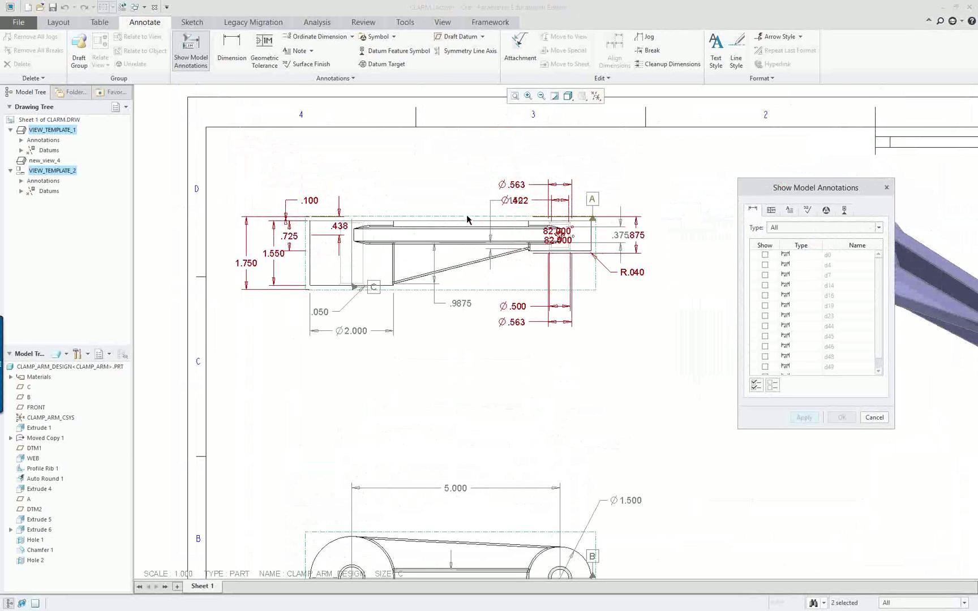
pyautogui.scroll(1, 466, 214)
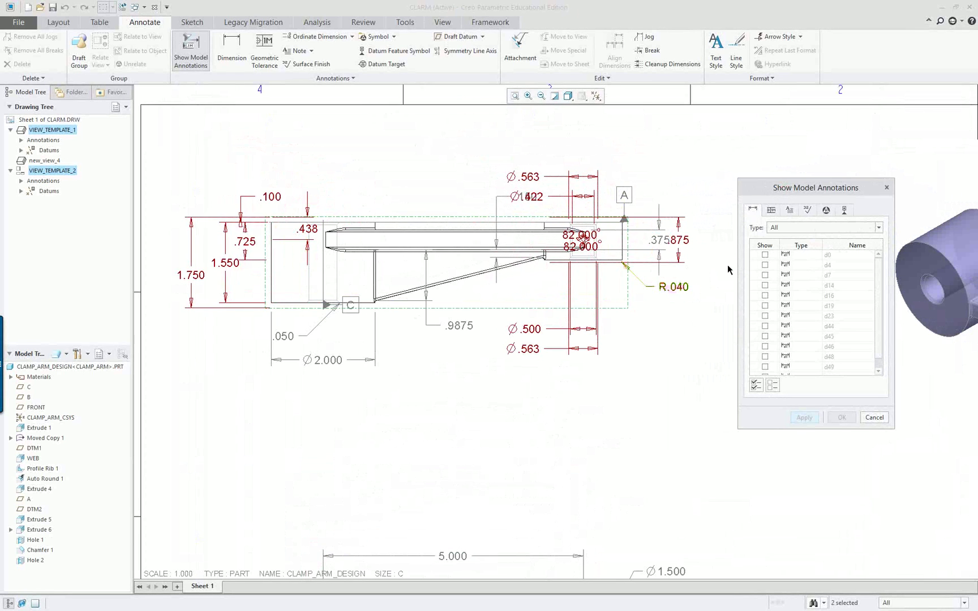
pyautogui.click(765, 255)
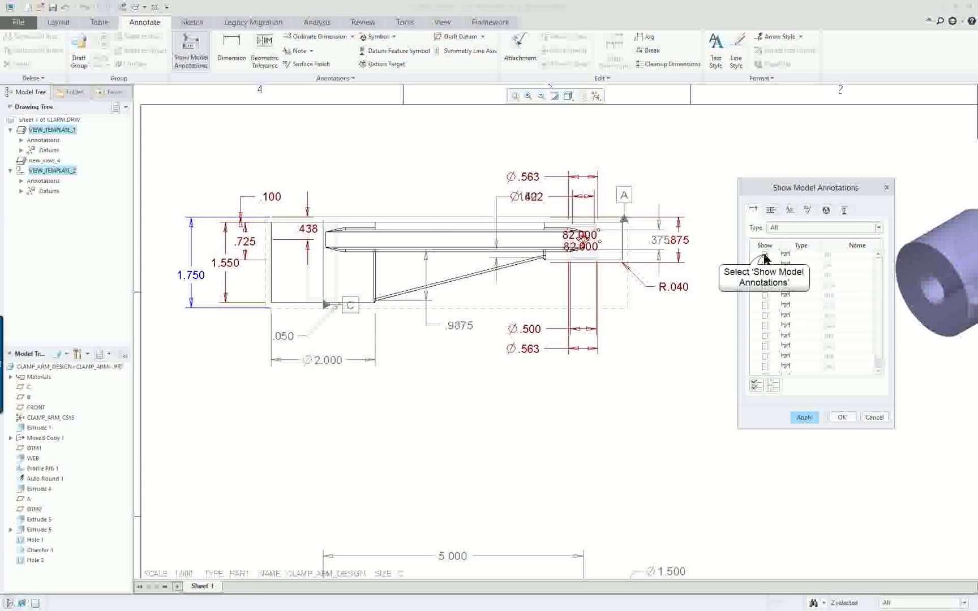
pyautogui.click(765, 255)
pyautogui.click(765, 265)
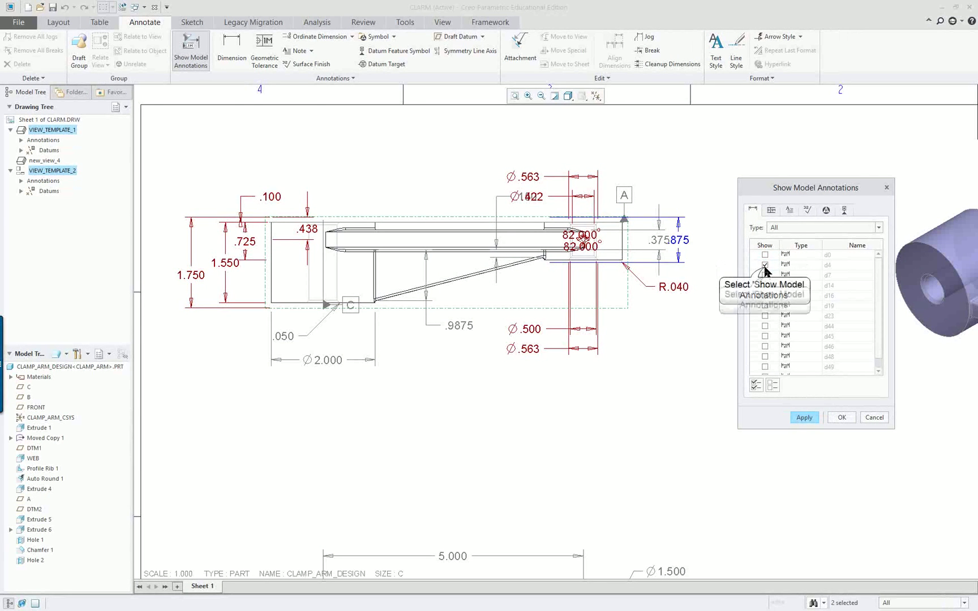
pyautogui.click(765, 264)
pyautogui.click(764, 276)
pyautogui.click(764, 275)
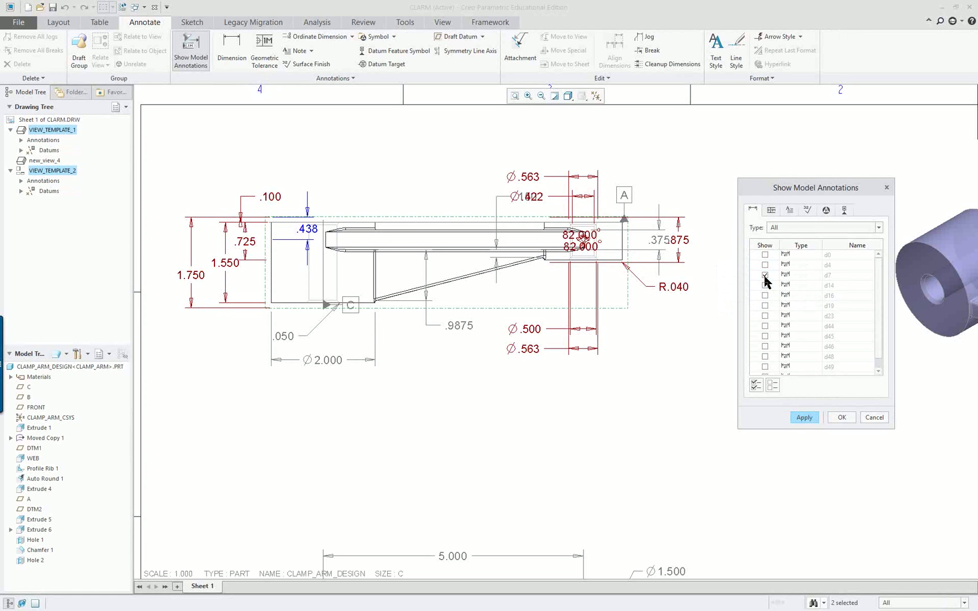
pyautogui.click(764, 276)
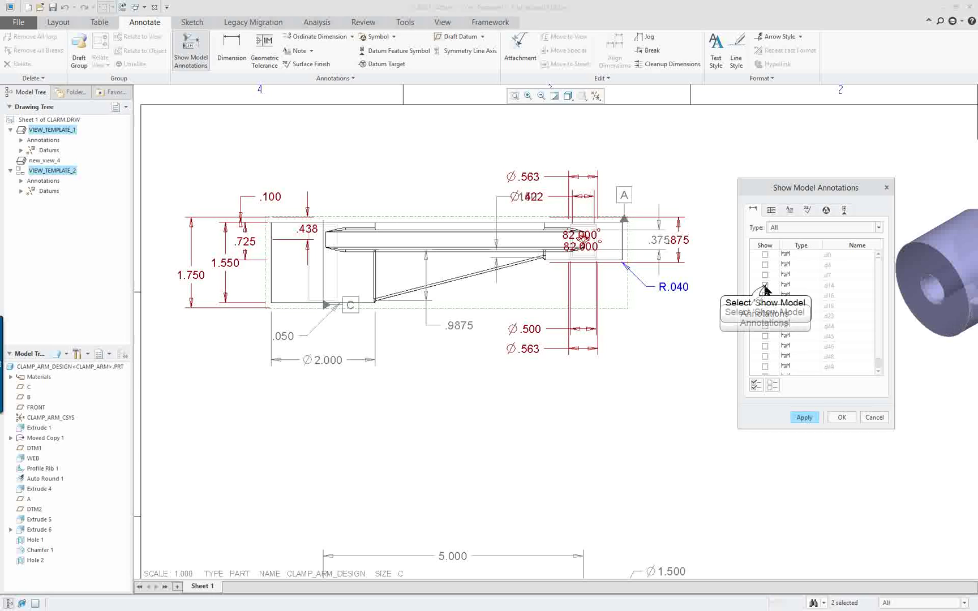
pyautogui.click(764, 285)
pyautogui.click(765, 295)
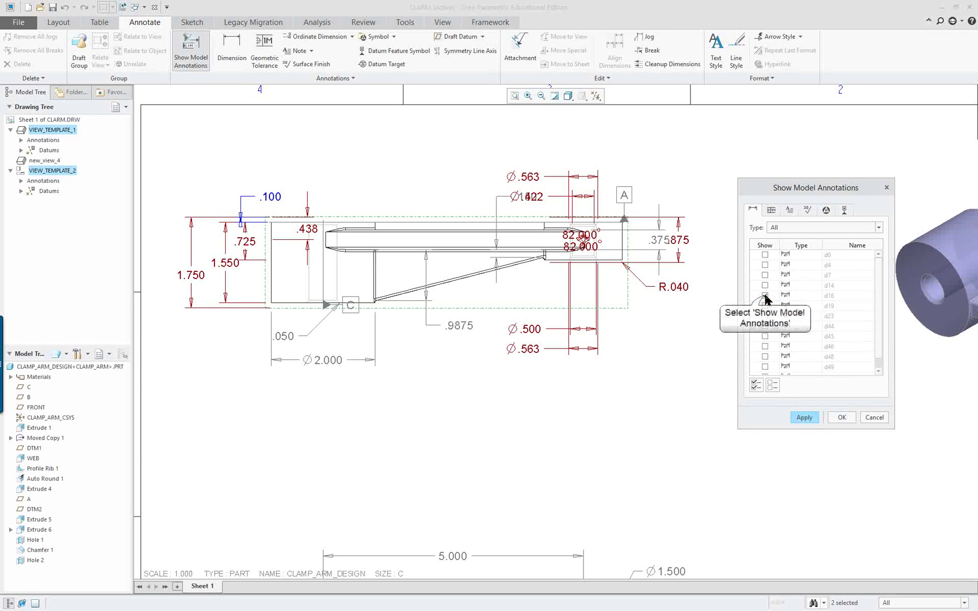
# Show model dimensions d19 (1.550) and d23 (.725) in the upper view and finish adding annotations
pyautogui.click(765, 306)
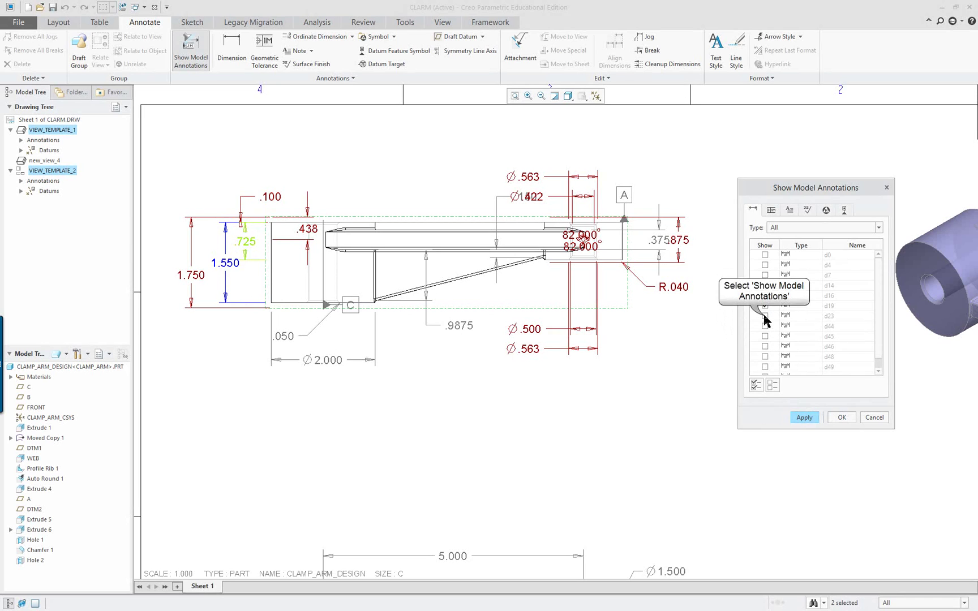
pyautogui.click(764, 316)
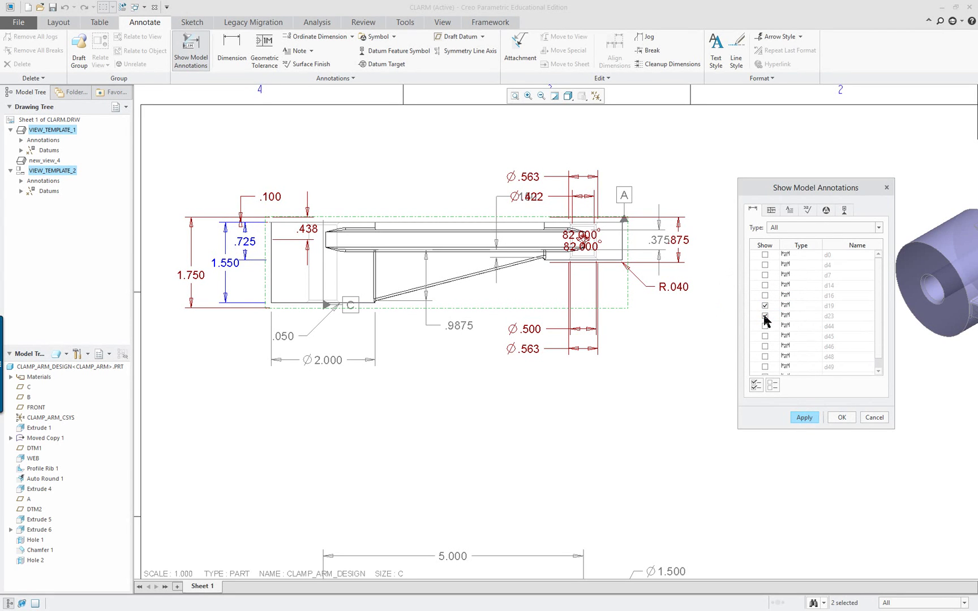
pyautogui.click(804, 418)
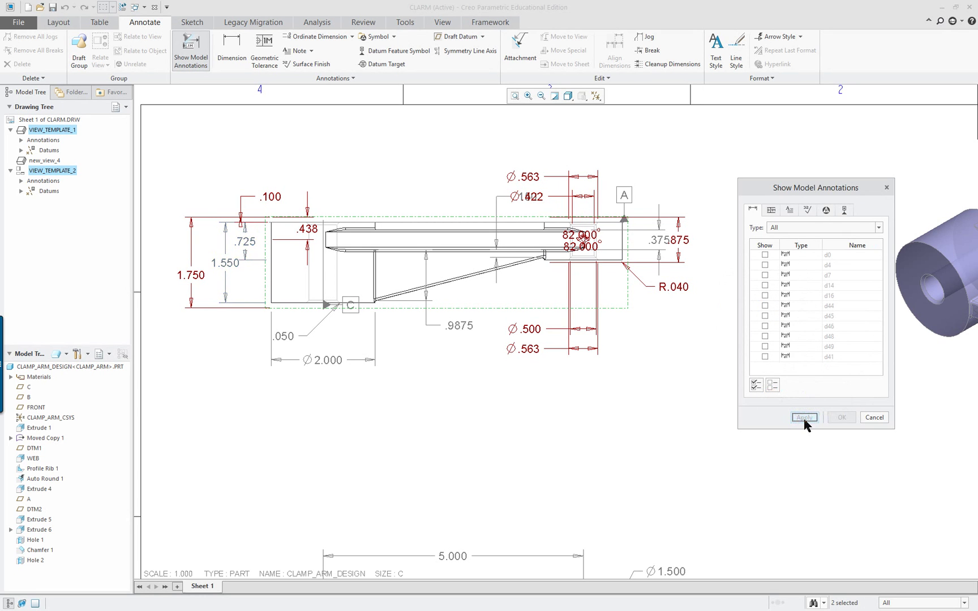
pyautogui.click(875, 417)
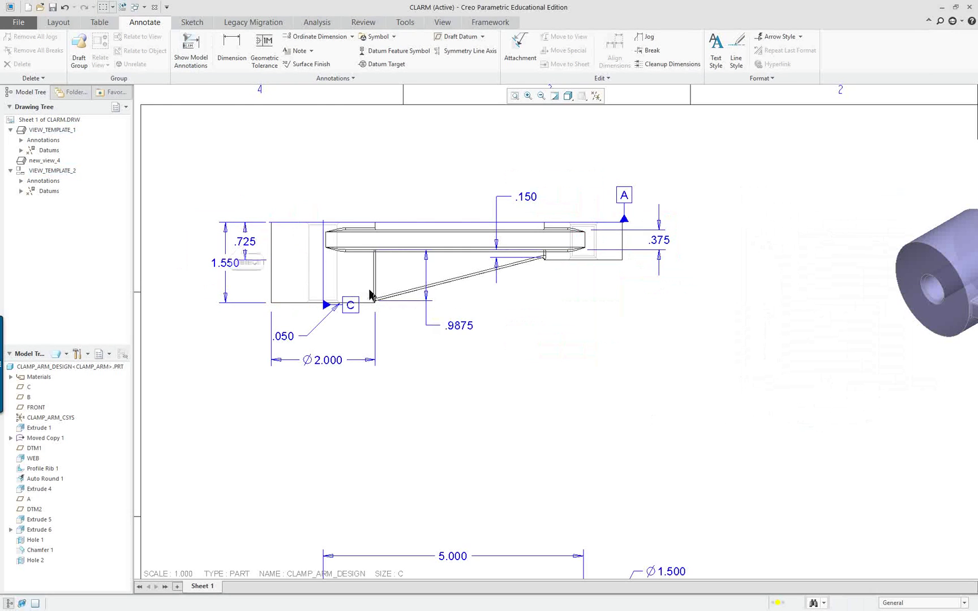
# Move the .725 dimension beyond the small boss, outside the .375 dimension, and flip its arrows
pyautogui.click(246, 242)
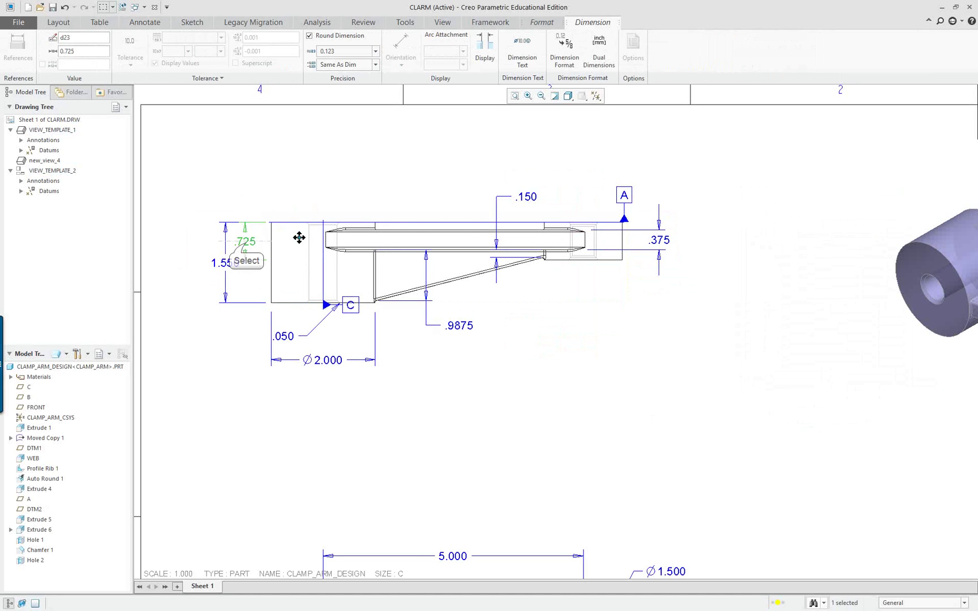
pyautogui.moveTo(298, 238); pyautogui.dragTo(717, 253)
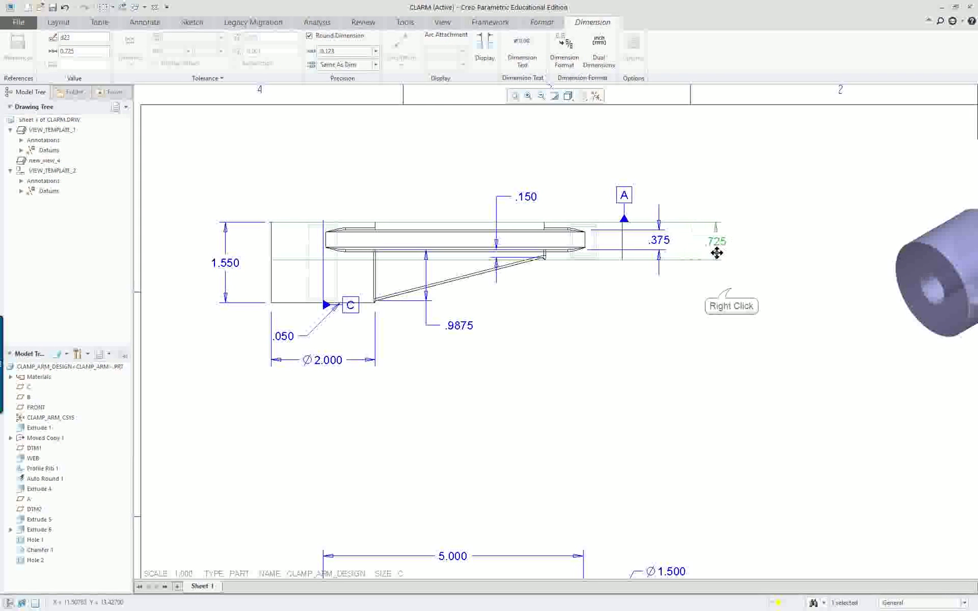
pyautogui.rightClick(732, 290)
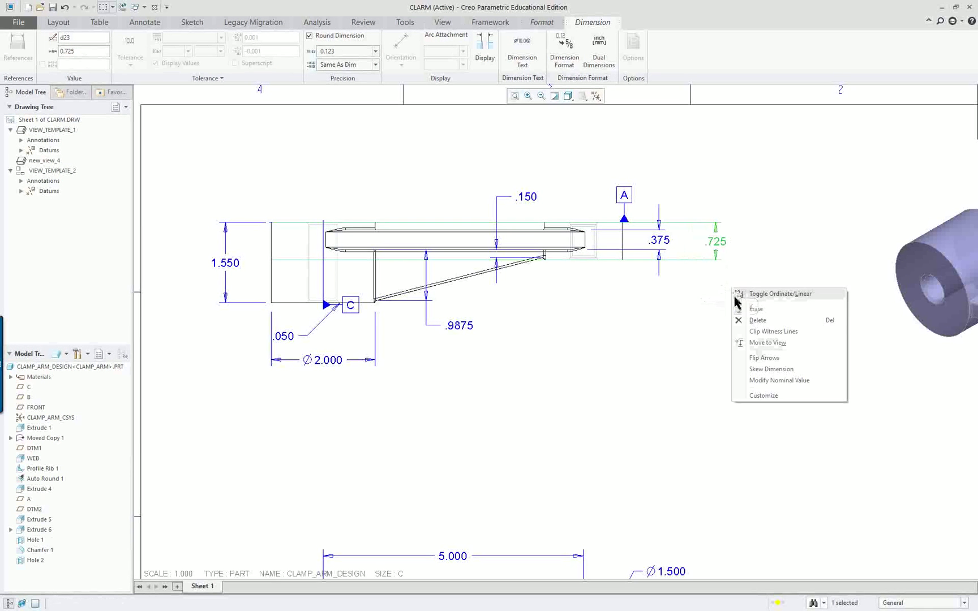
pyautogui.click(765, 342)
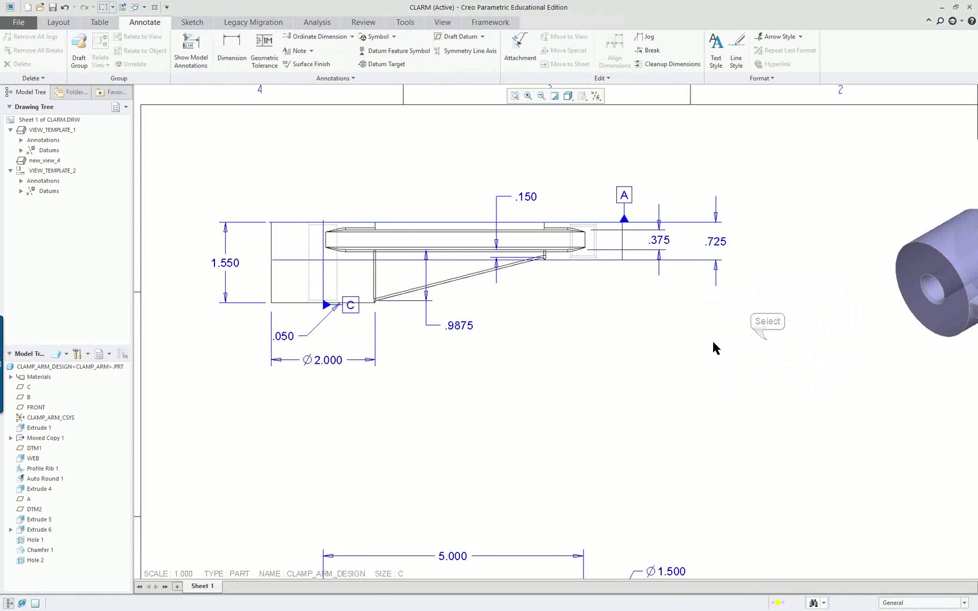
# Set the selection filter to Datum Plane and move the datum A symbol to the large boss side, above the 1.550 dimension
pyautogui.scroll(3, 711, 339)
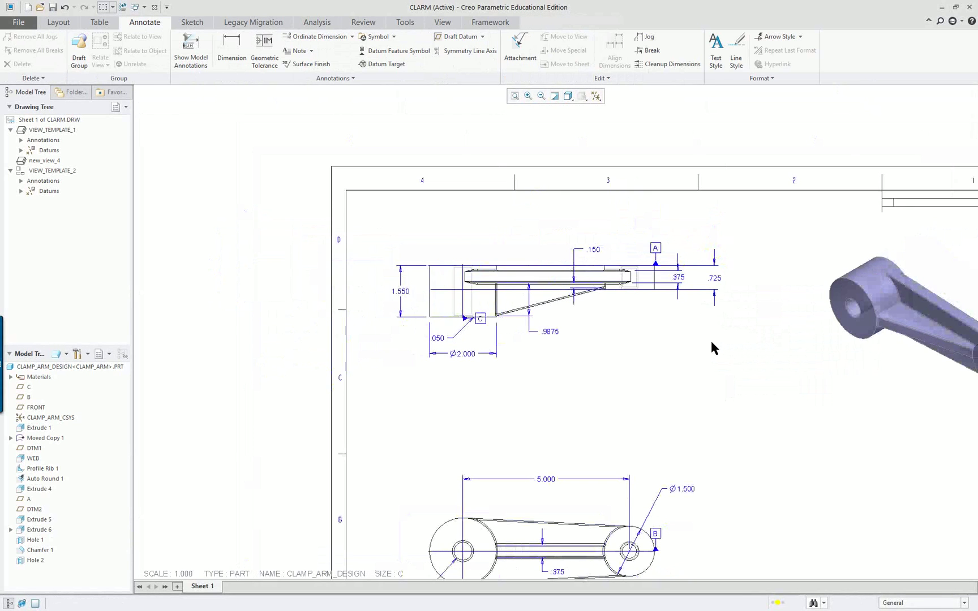
pyautogui.scroll(-1, 704, 339)
pyautogui.scroll(-1, 635, 339)
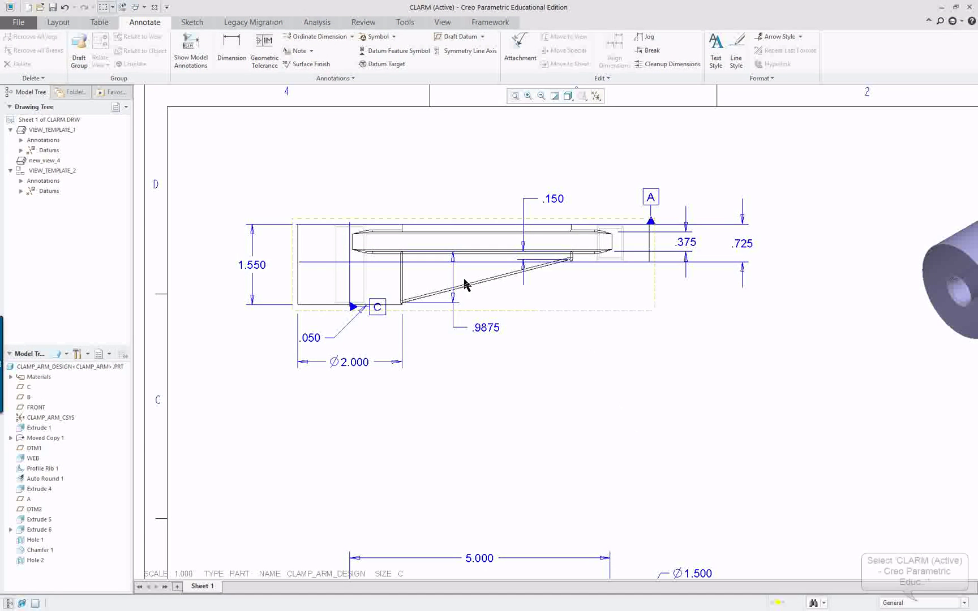
pyautogui.click(913, 602)
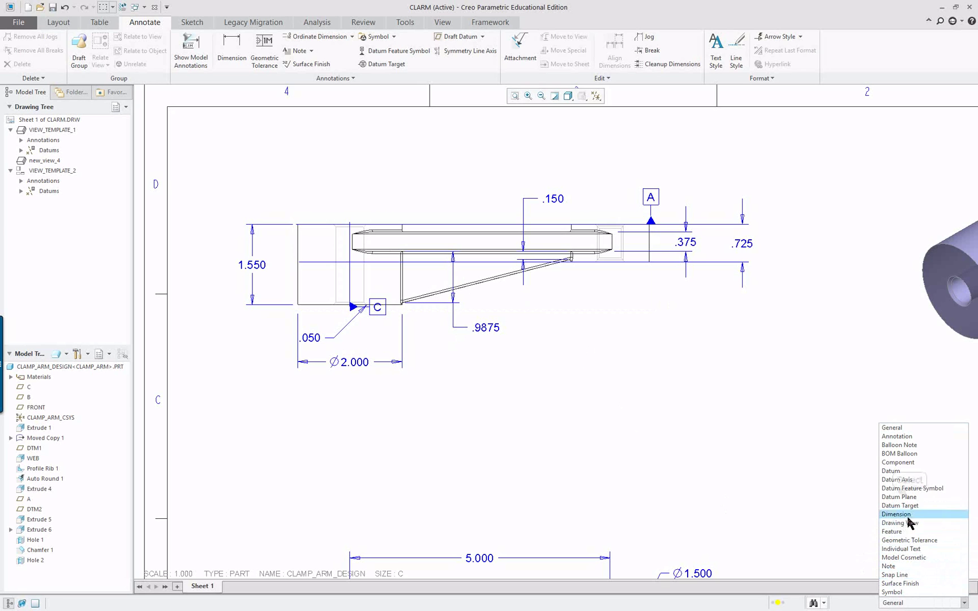
pyautogui.click(910, 498)
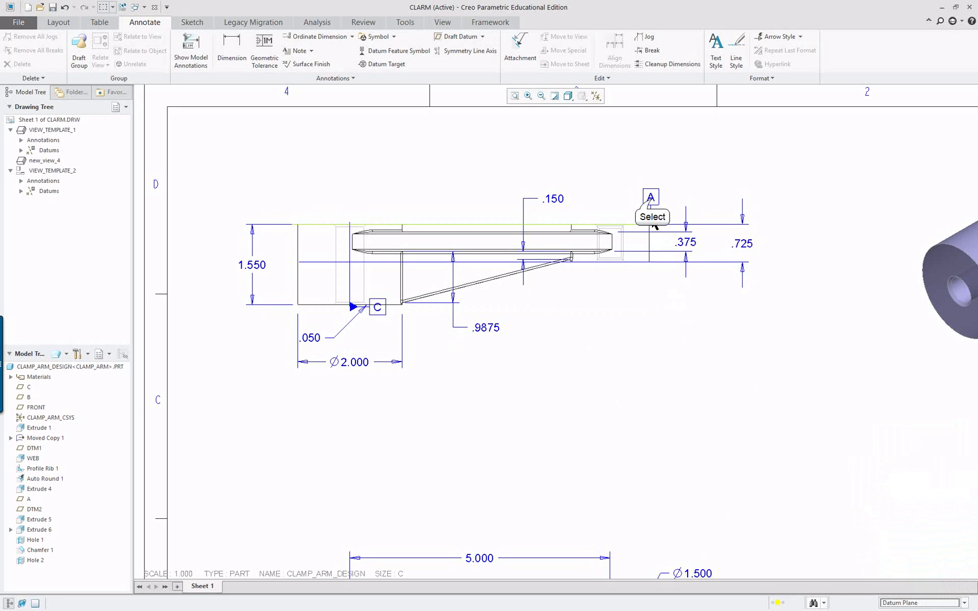
pyautogui.click(651, 197)
pyautogui.moveTo(652, 195); pyautogui.dragTo(220, 161)
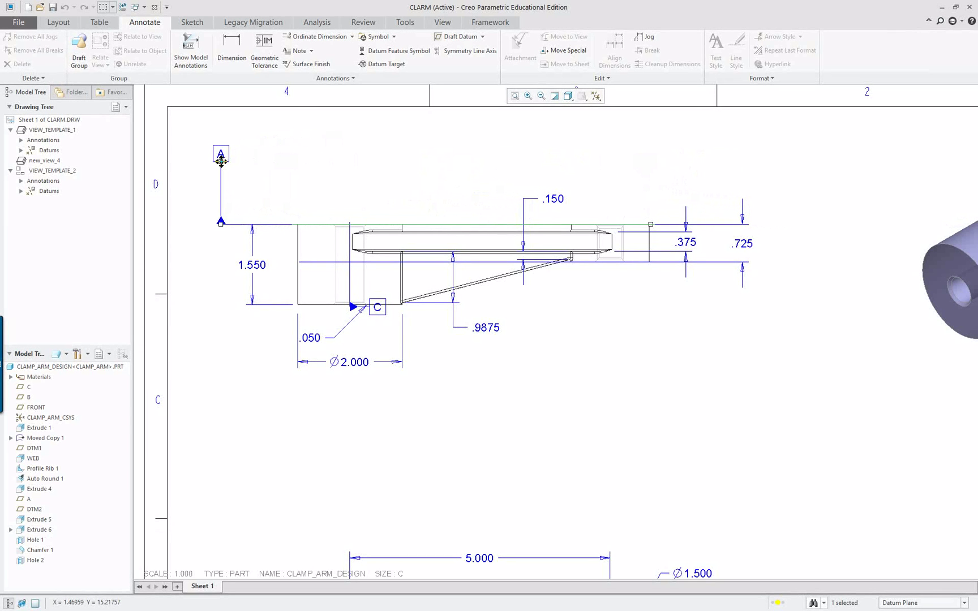
# Move the datum C symbol from below the large boss to above it in the upper view and deselect it
pyautogui.click(378, 310)
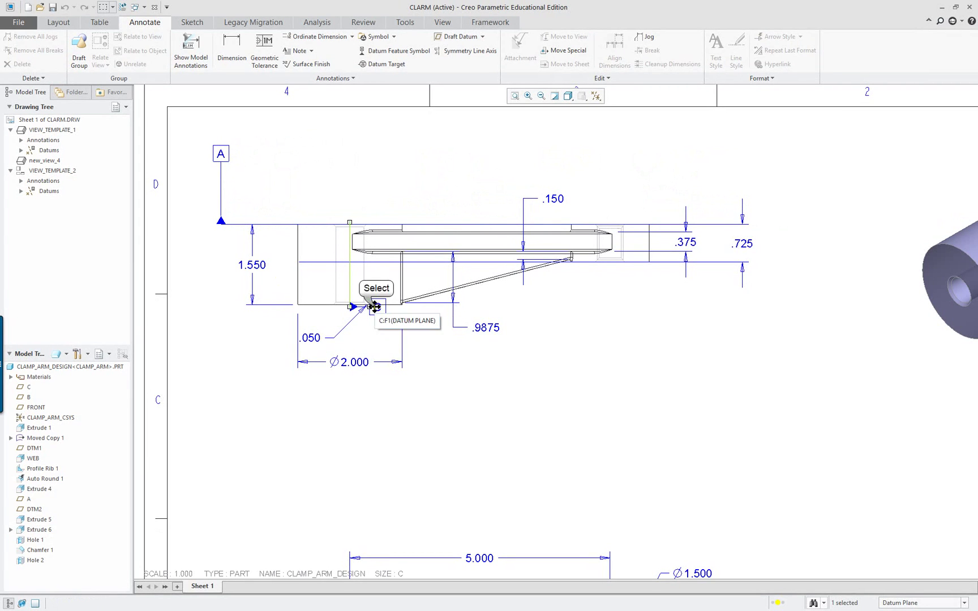
pyautogui.moveTo(376, 309); pyautogui.dragTo(403, 159)
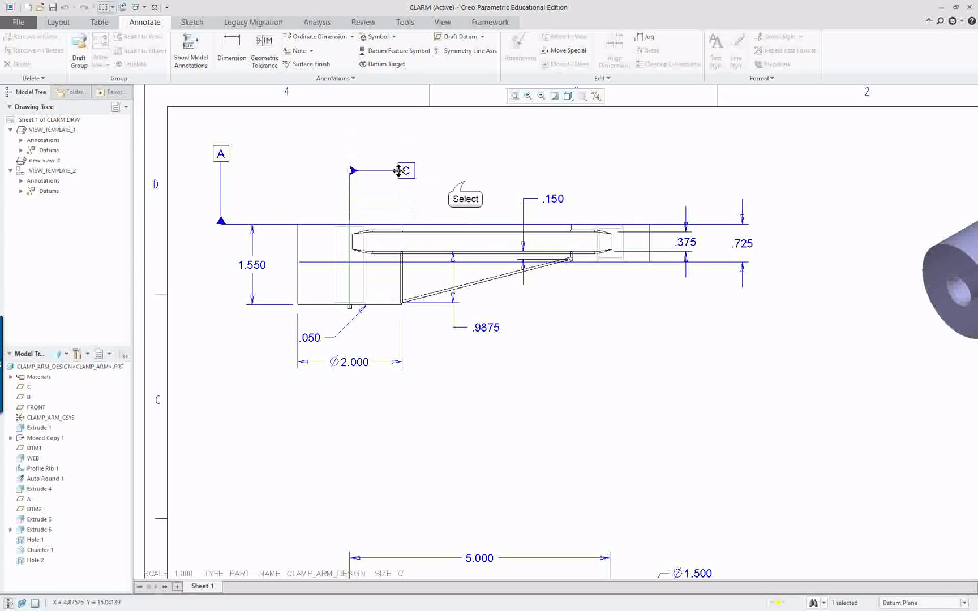
pyautogui.click(529, 440)
pyautogui.scroll(1, 529, 447)
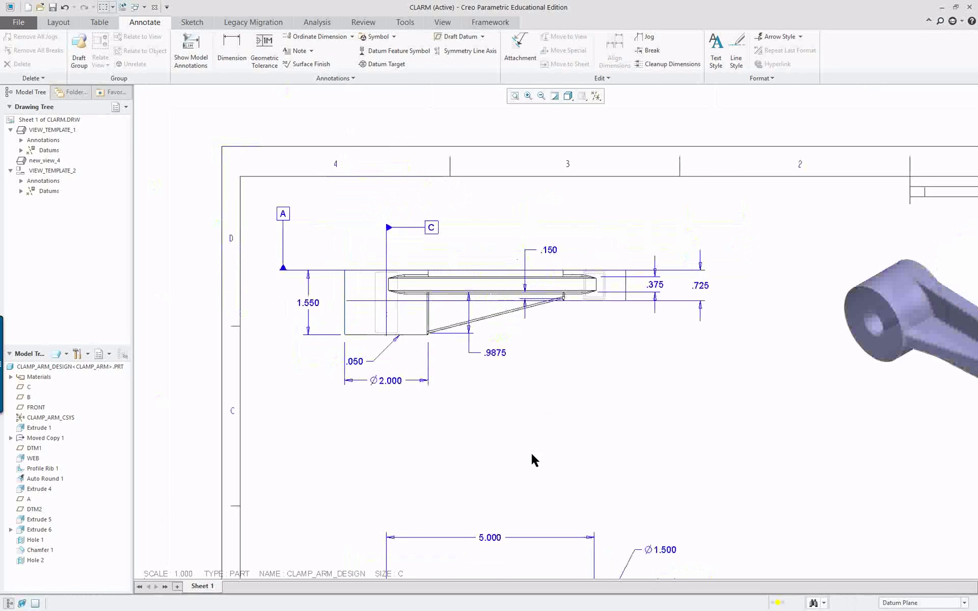
pyautogui.scroll(1, 530, 451)
pyautogui.scroll(1, 559, 530)
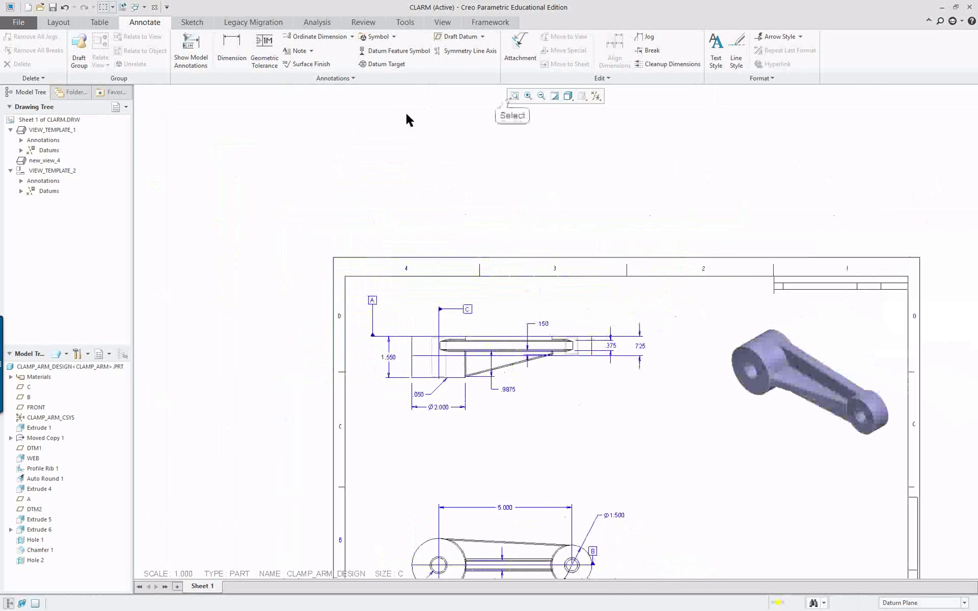
# Move the datum B symbol in the lower view out beyond the small boss, with its label below the centerline
pyautogui.click(512, 96)
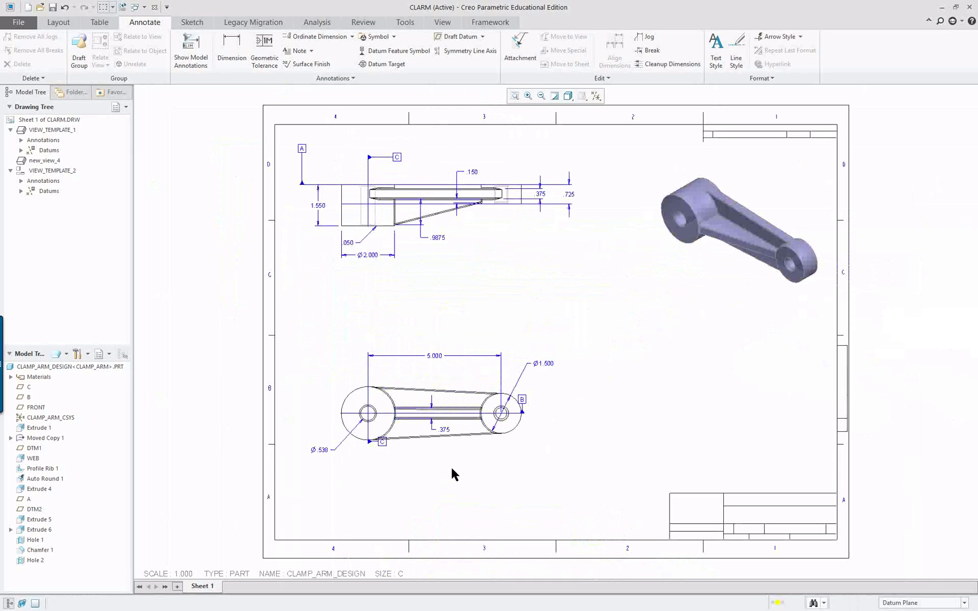
pyautogui.scroll(-1, 465, 457)
pyautogui.scroll(-1, 465, 457)
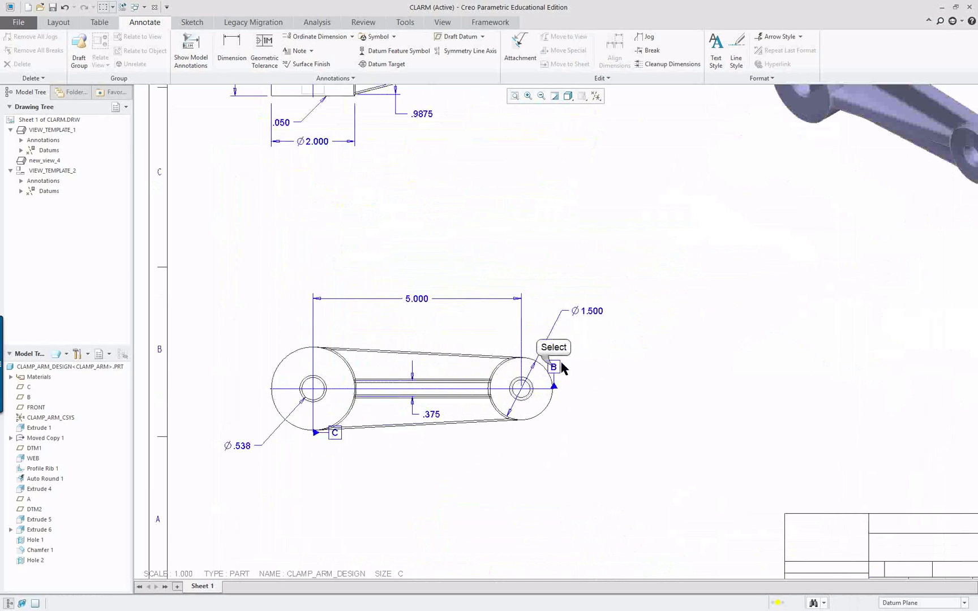
pyautogui.click(554, 367)
pyautogui.moveTo(561, 360); pyautogui.dragTo(632, 447)
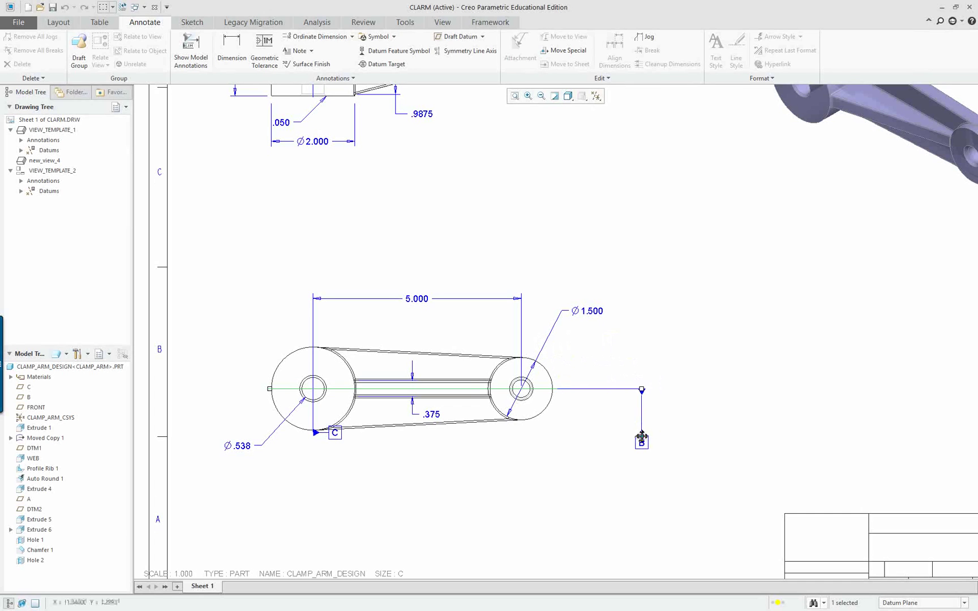
# Move the datum C symbol in the lower view down, clear of the large boss, and deselect it
pyautogui.click(335, 435)
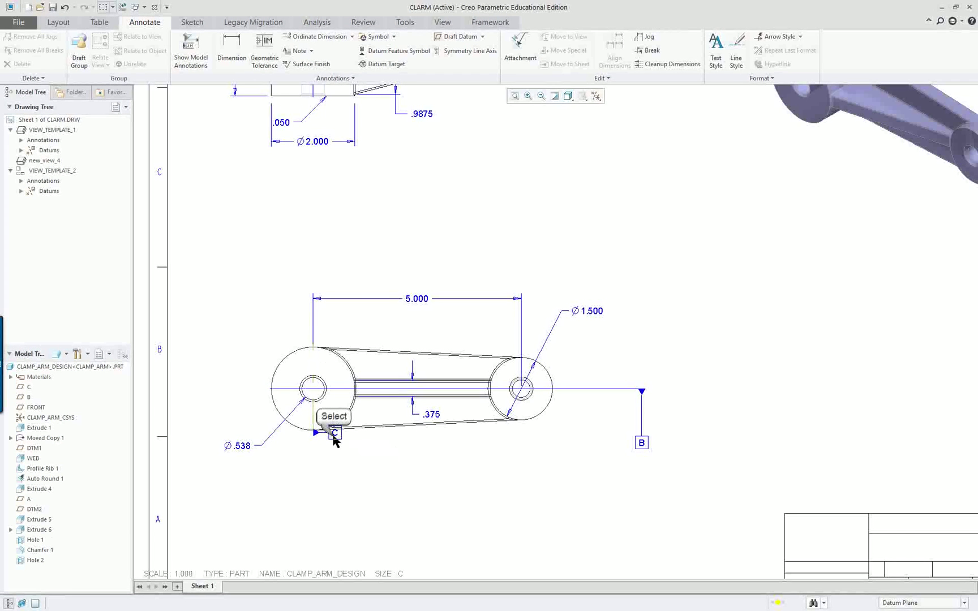
pyautogui.click(334, 434)
pyautogui.moveTo(334, 434); pyautogui.dragTo(344, 485)
pyautogui.click(439, 477)
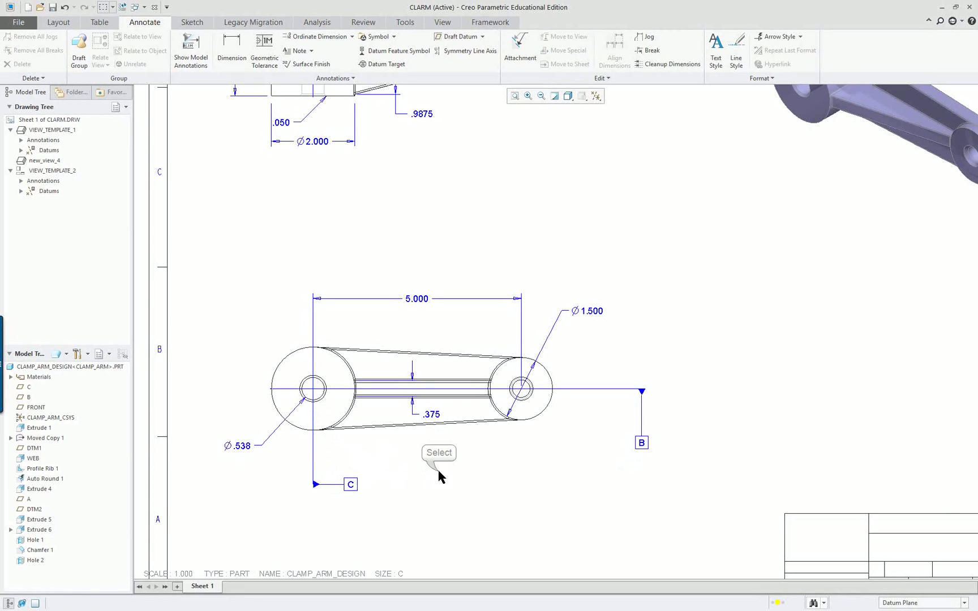
# Set the selection filter to General and select the .725 dimension in the upper view
pyautogui.scroll(1, 454, 467)
pyautogui.scroll(1, 547, 271)
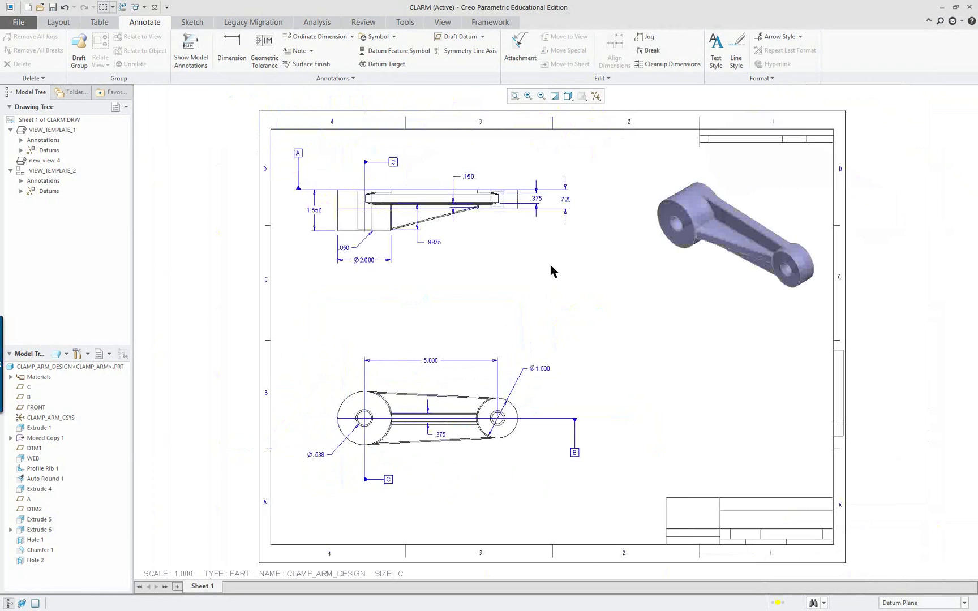
pyautogui.scroll(1, 537, 228)
pyautogui.scroll(-2, 528, 222)
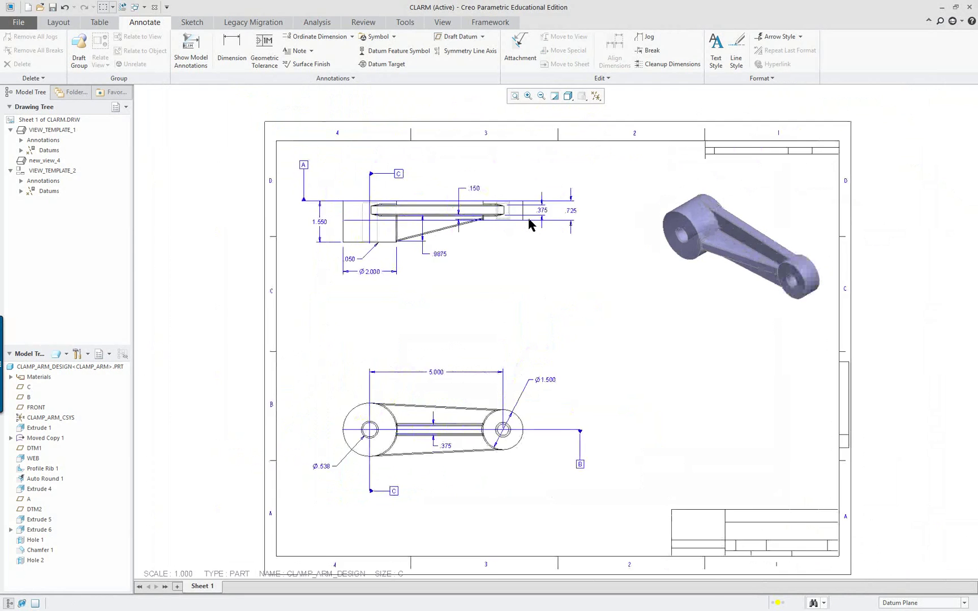
pyautogui.scroll(-1, 526, 220)
pyautogui.scroll(1, 527, 224)
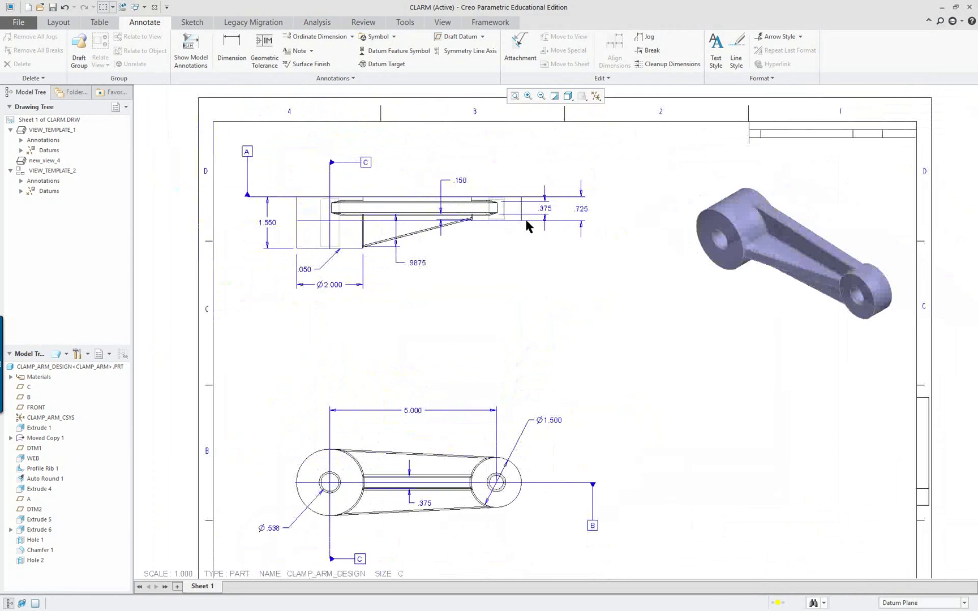
pyautogui.scroll(-1, 440, 249)
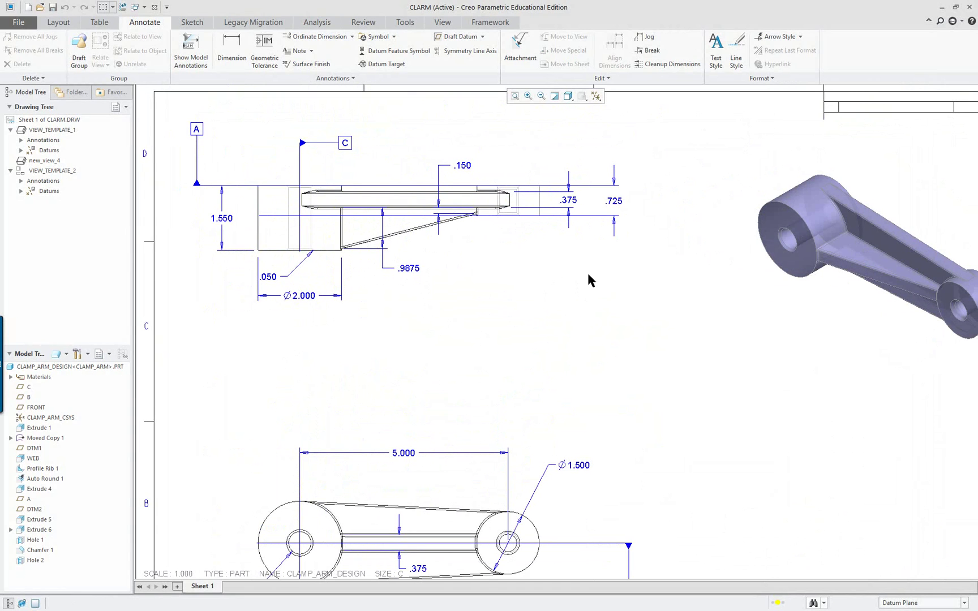
pyautogui.scroll(-1, 636, 200)
pyautogui.scroll(-1, 605, 204)
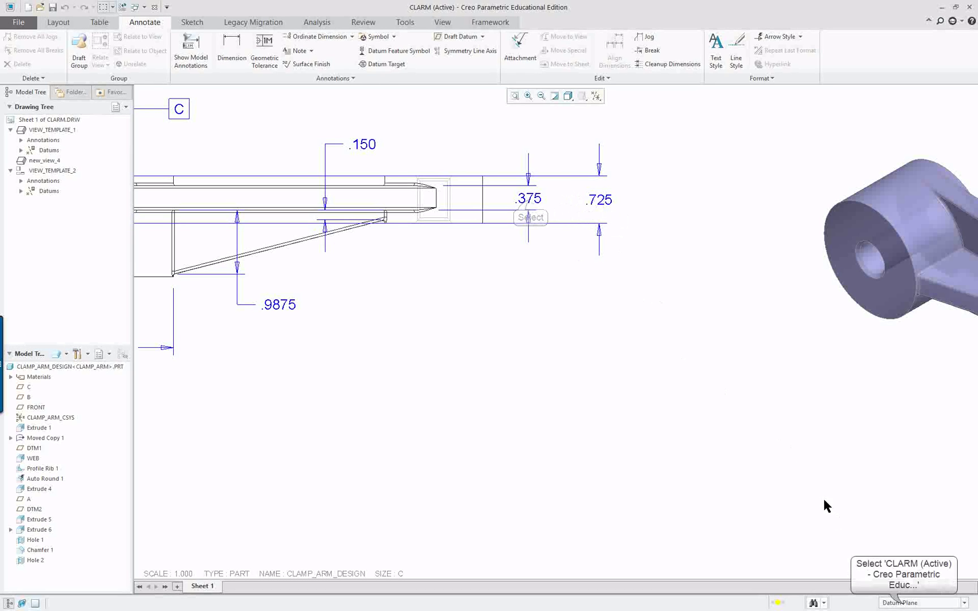
pyautogui.click(905, 603)
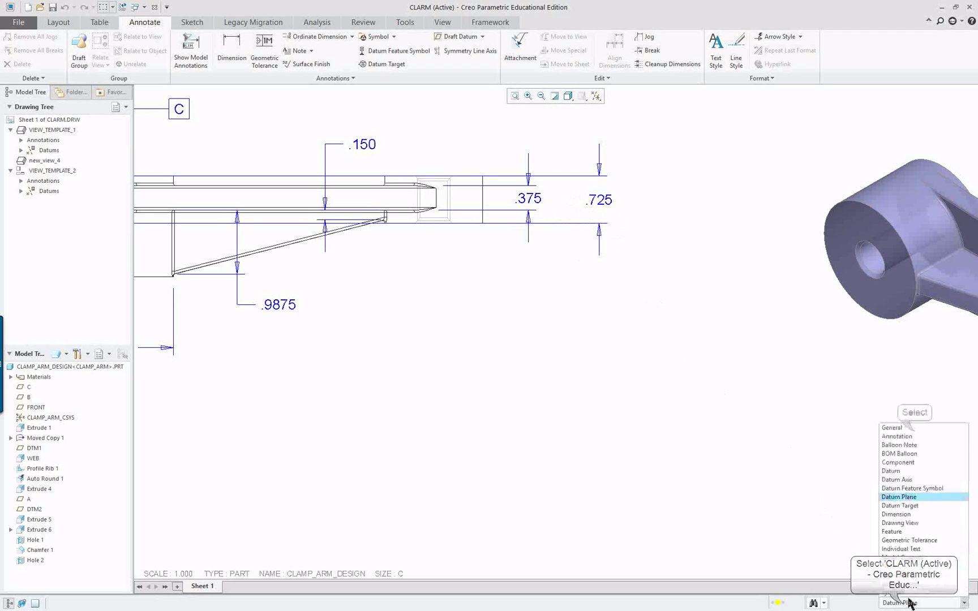
pyautogui.click(913, 428)
pyautogui.click(599, 207)
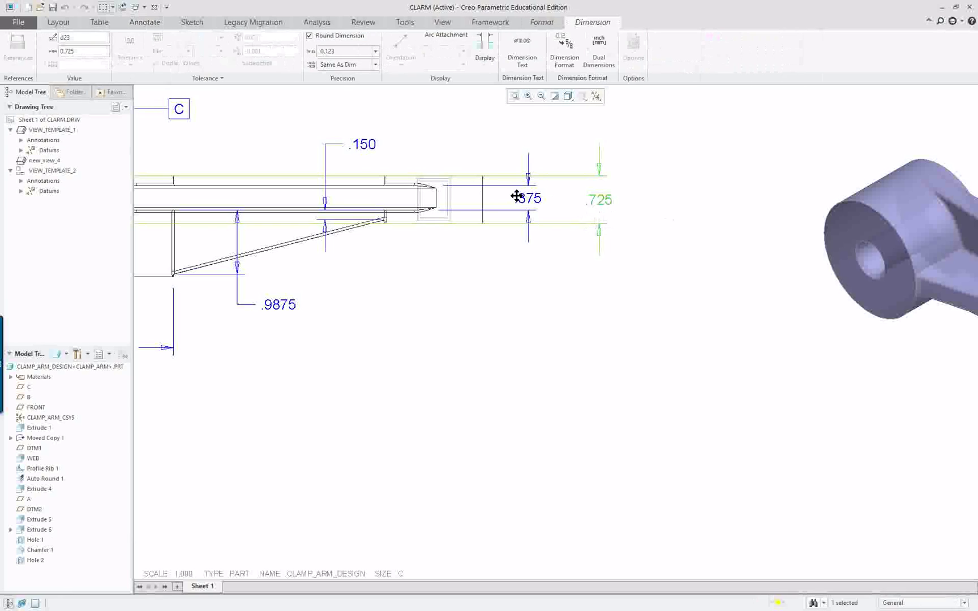
pyautogui.scroll(-2, 415, 265)
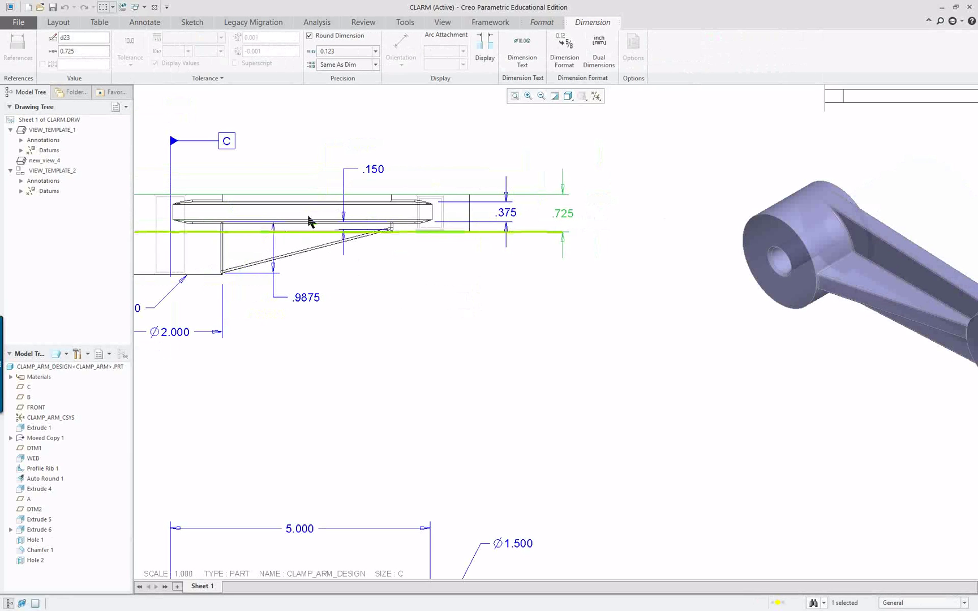
# Switch to full screen and shorten both witness lines of the .725 dimension to just outside the small boss's outer edge
pyautogui.press('F11')
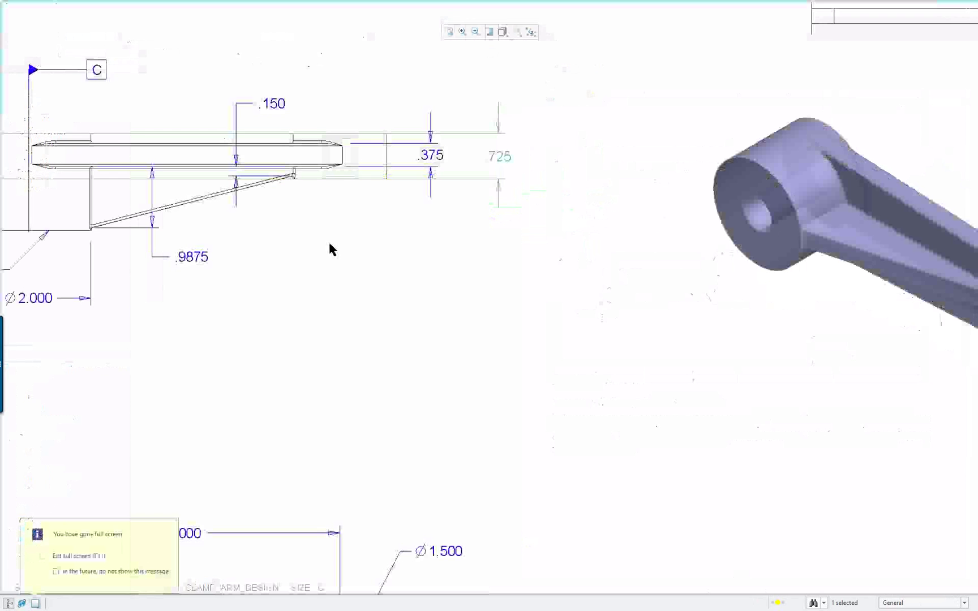
pyautogui.scroll(-1, 353, 266)
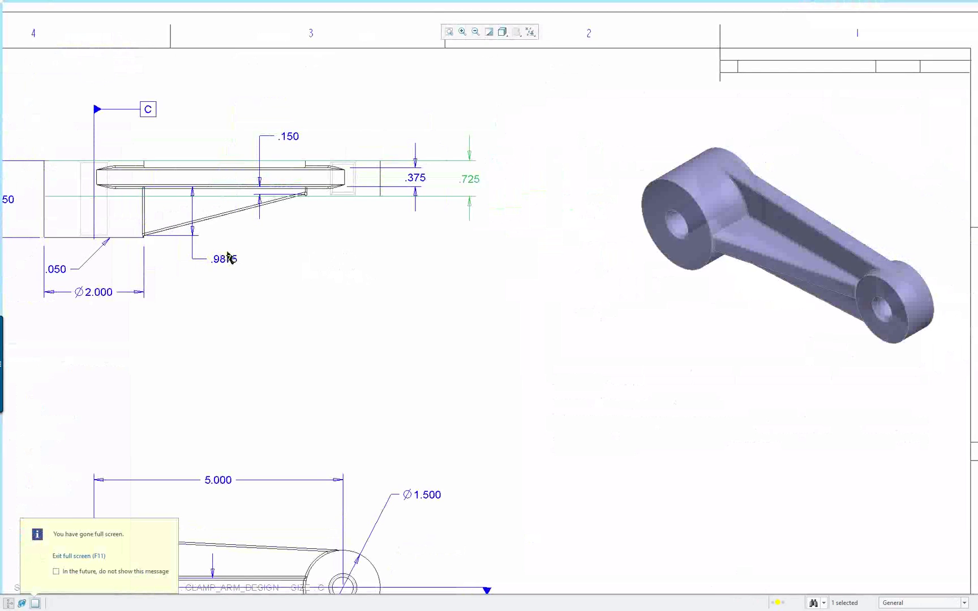
pyautogui.scroll(-1, 227, 254)
pyautogui.scroll(3, 30, 207)
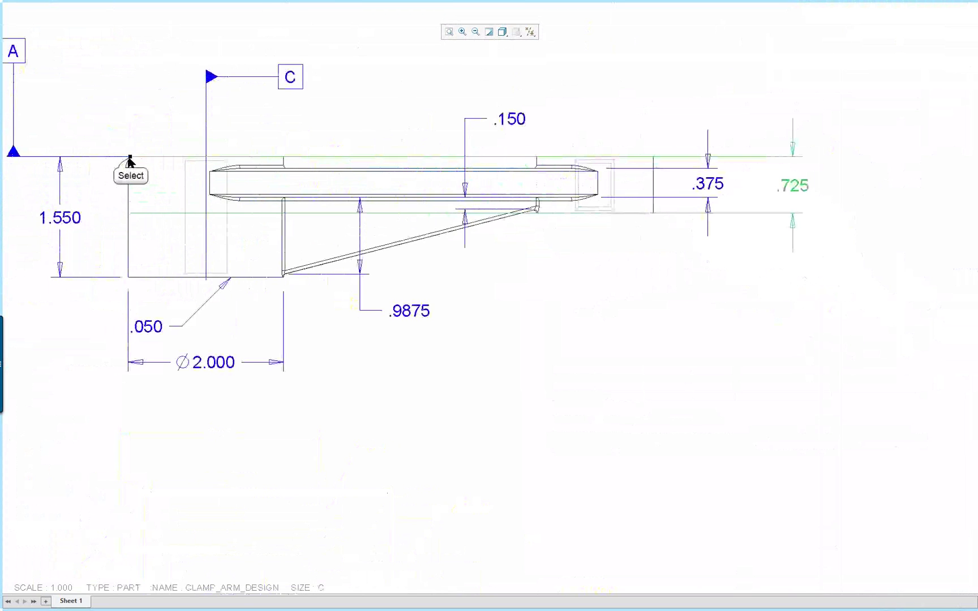
pyautogui.moveTo(130, 157); pyautogui.dragTo(635, 180)
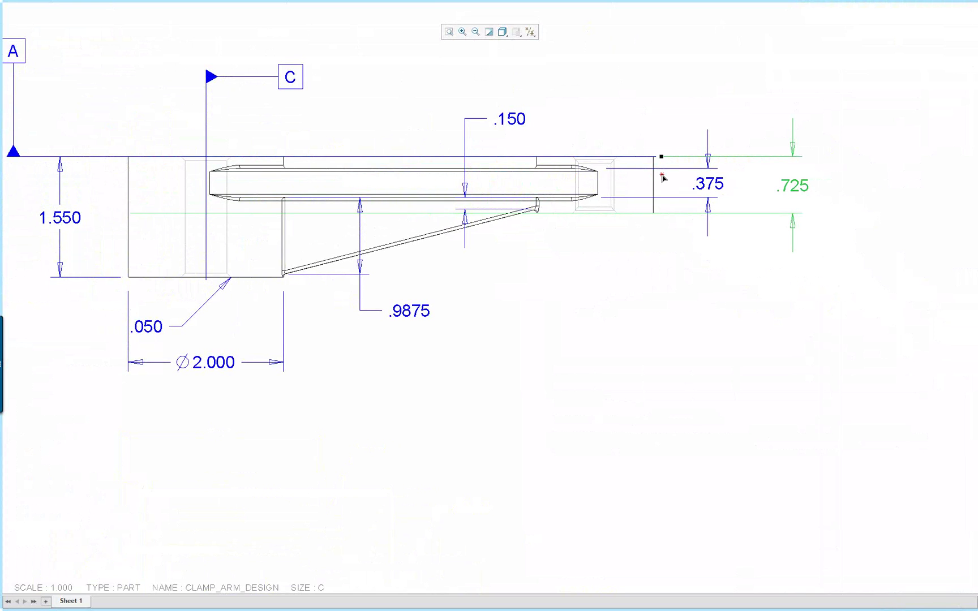
pyautogui.moveTo(131, 218); pyautogui.dragTo(658, 217)
pyautogui.rightClick(659, 216)
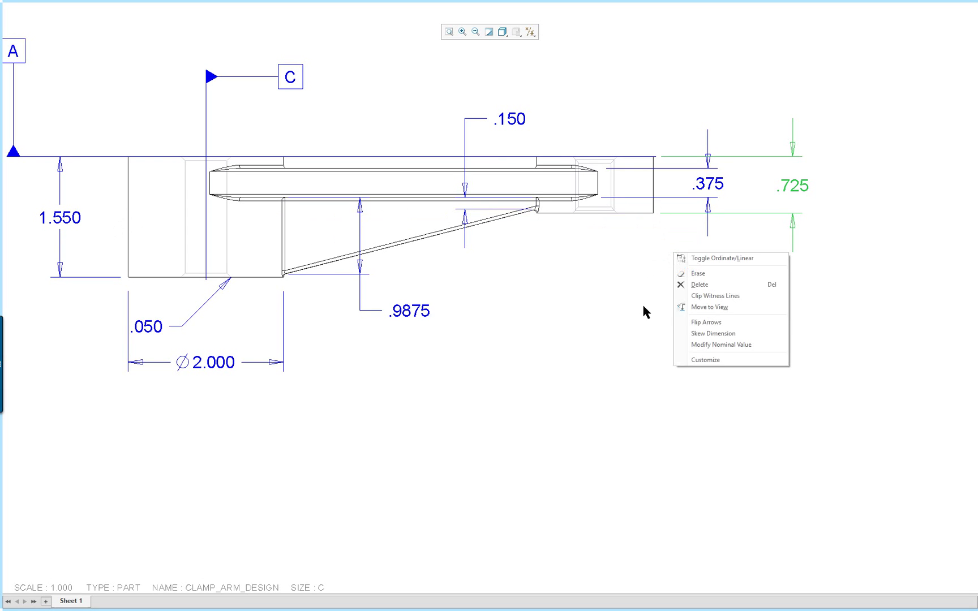
pyautogui.click(714, 295)
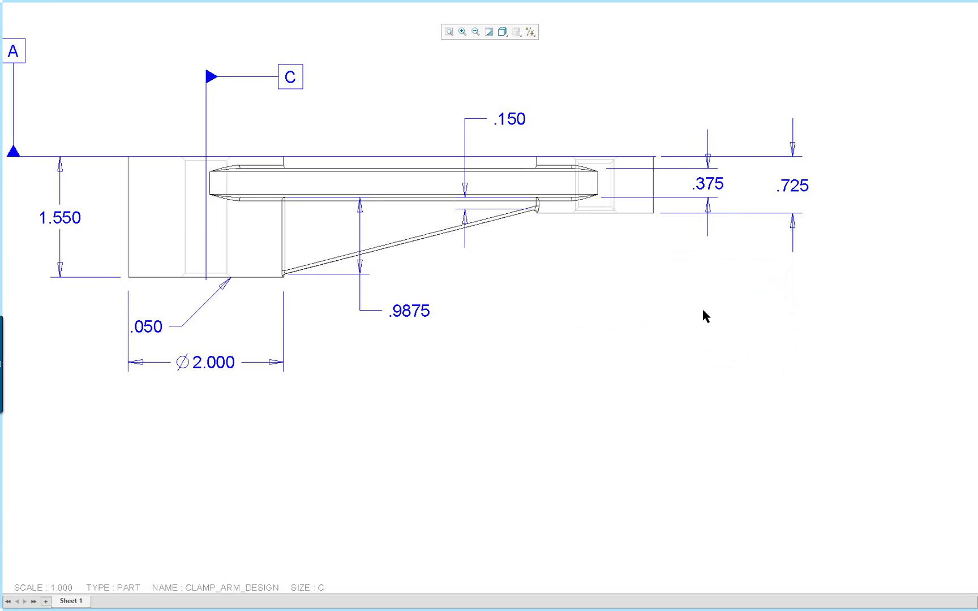
# Show all model datum axes in both the lower and upper views with Show Model Annotations and finish the command
pyautogui.scroll(-1, 616, 310)
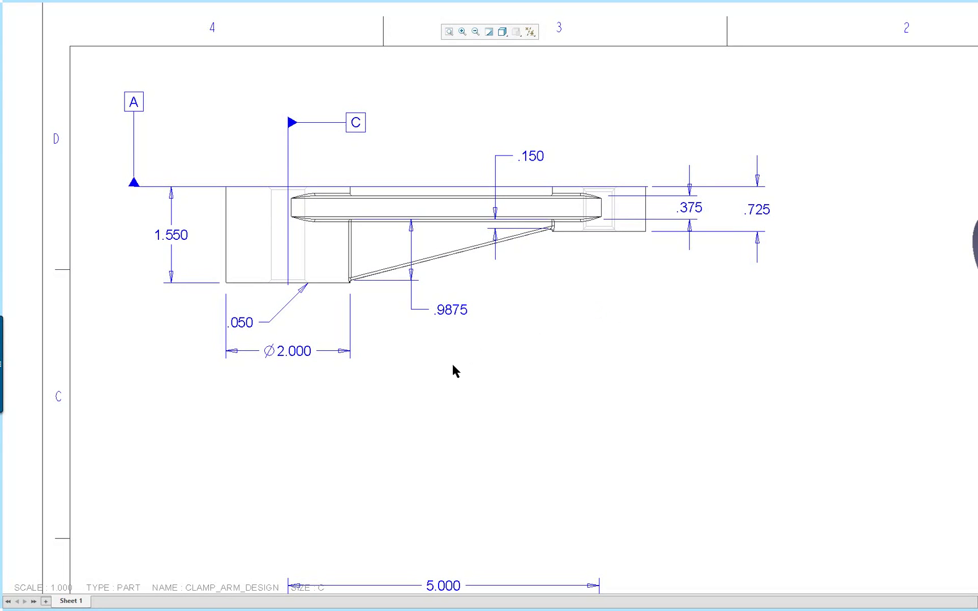
pyautogui.scroll(-2, 461, 387)
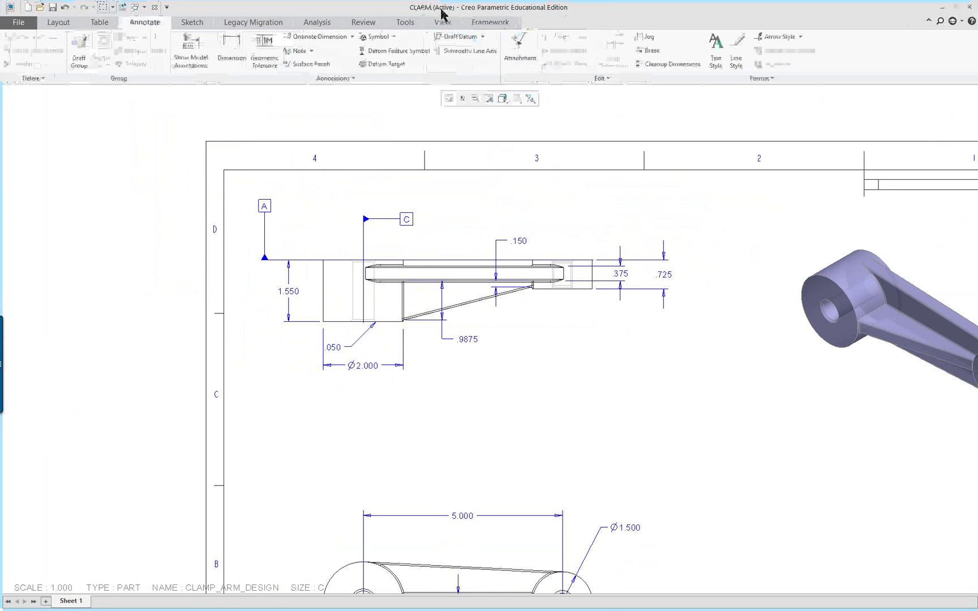
pyautogui.click(449, 33)
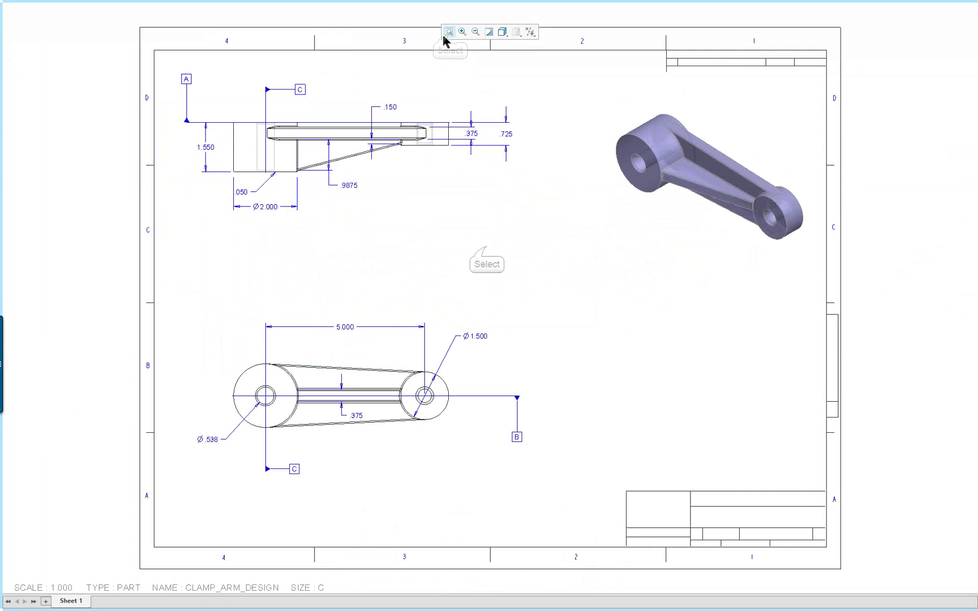
pyautogui.moveTo(382, 5)
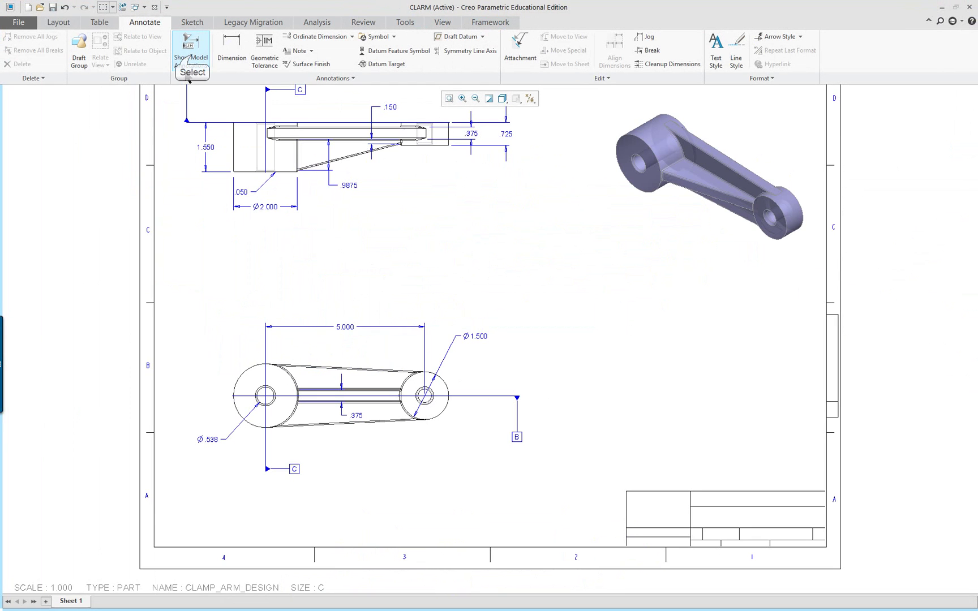
pyautogui.click(194, 57)
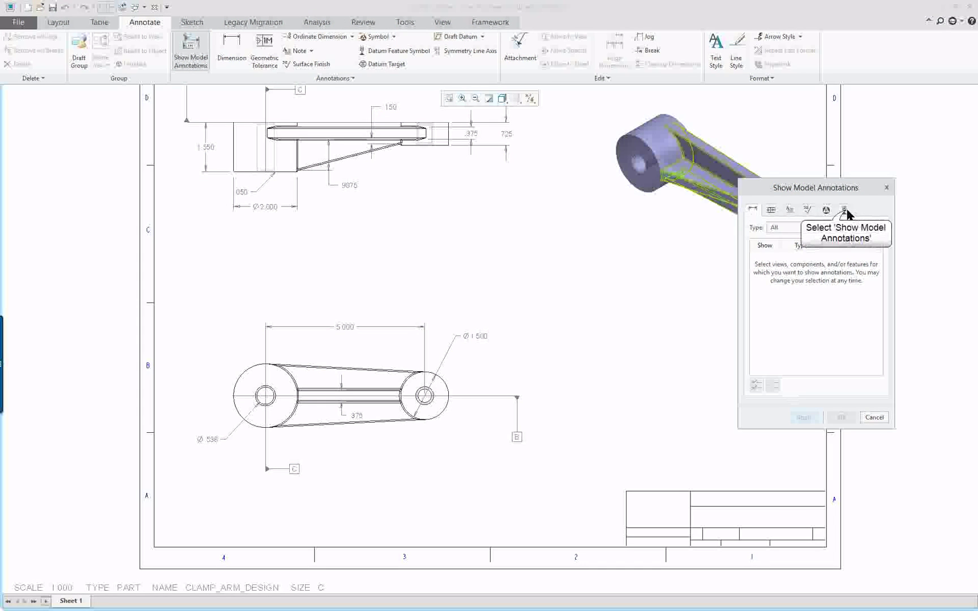
pyautogui.click(844, 210)
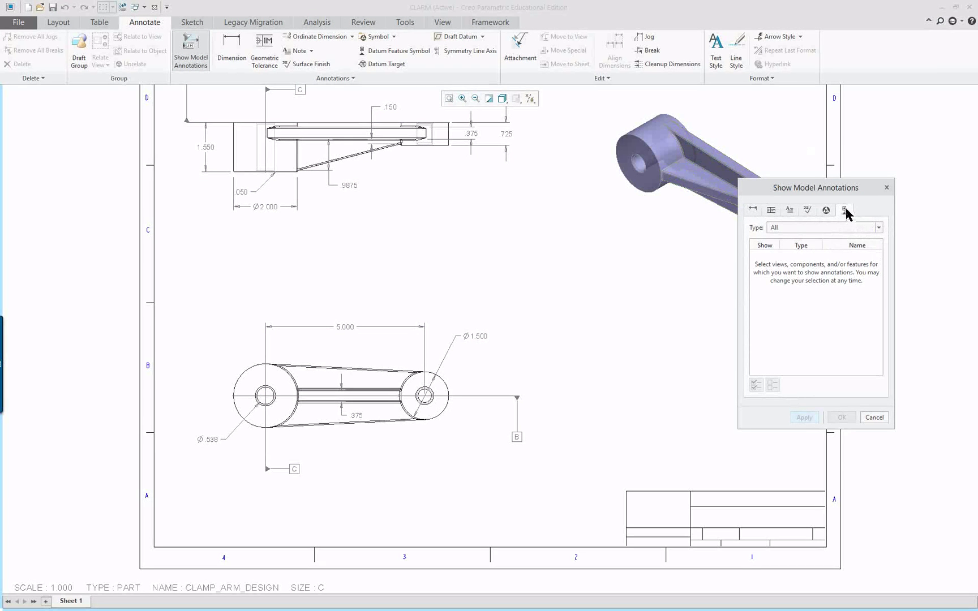
pyautogui.click(400, 366)
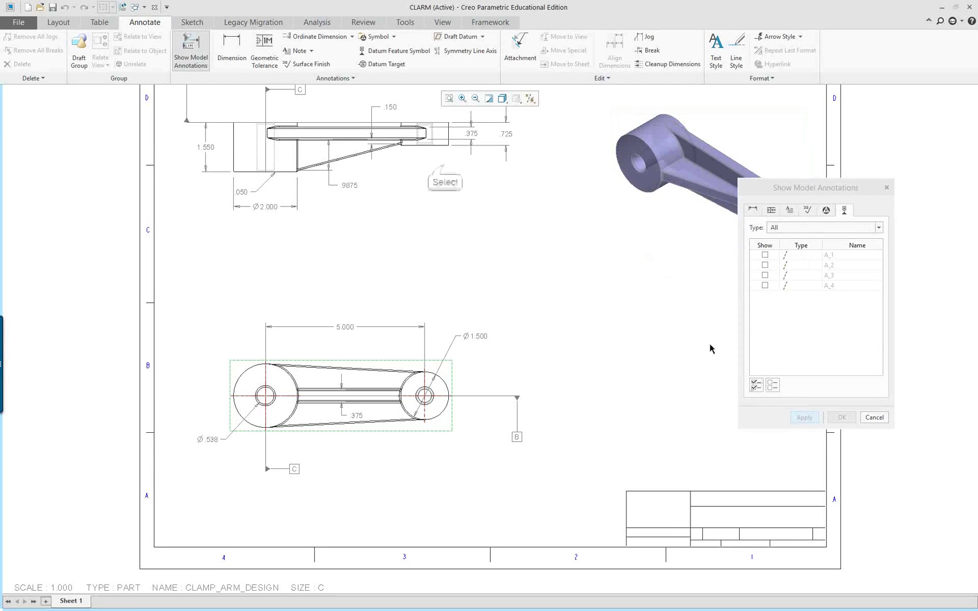
pyautogui.keyDown('ctrl'); pyautogui.click(441, 170); pyautogui.keyUp('ctrl')
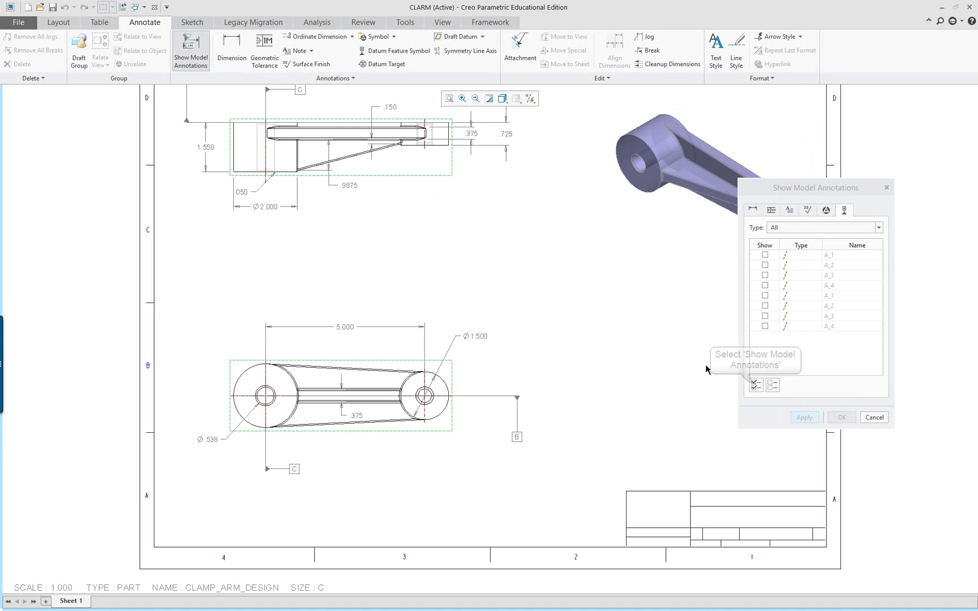
pyautogui.click(756, 385)
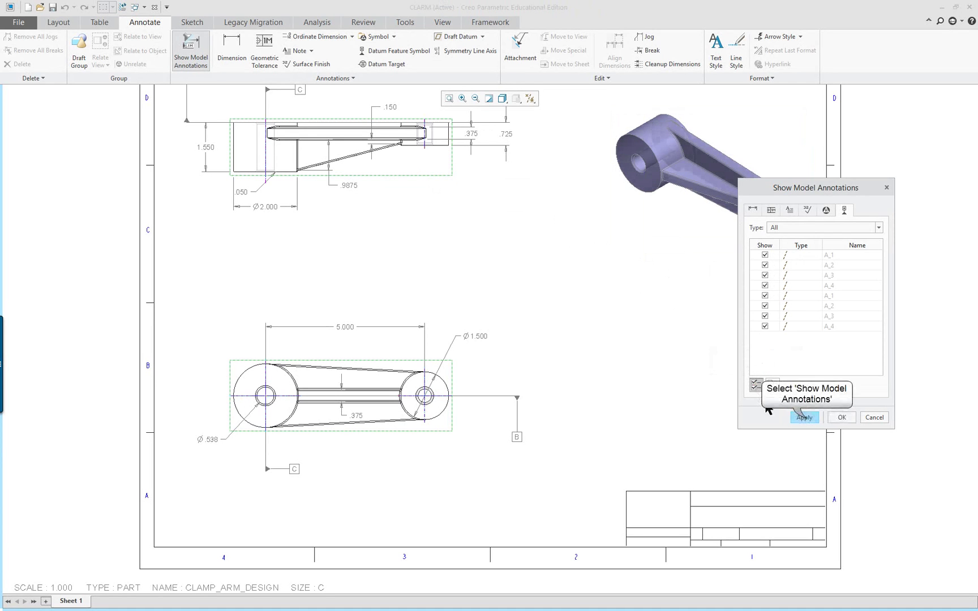
pyautogui.click(806, 419)
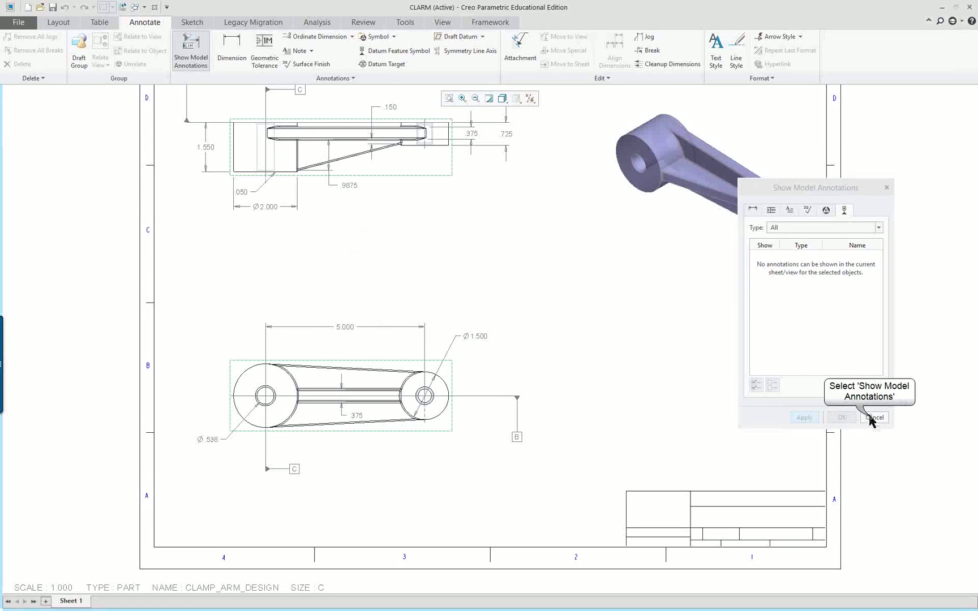
pyautogui.click(873, 417)
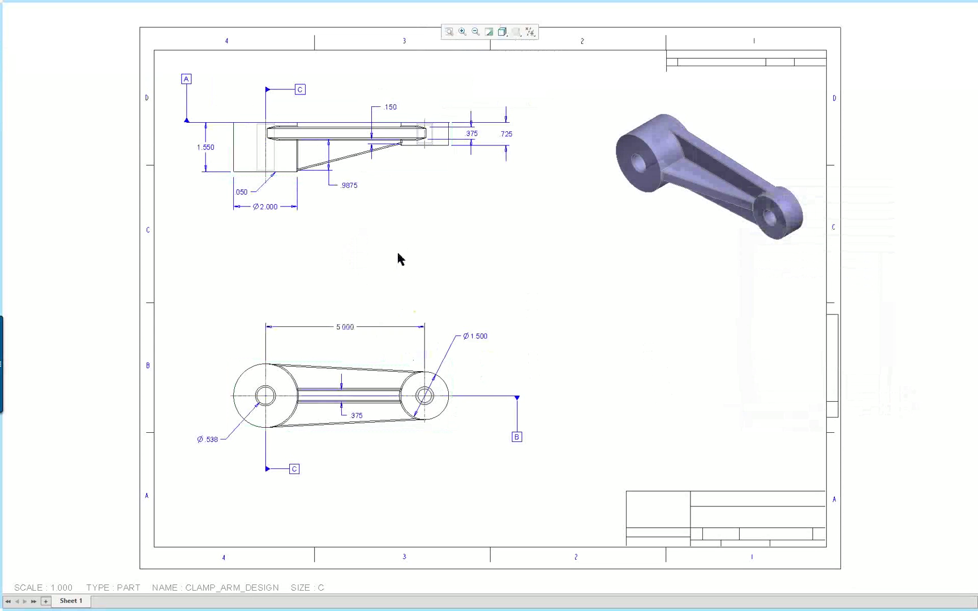
# Lengthen the small boss's axis line in the upper view at both ends, beyond the boss's top and bottom edges
pyautogui.scroll(1, 328, 62)
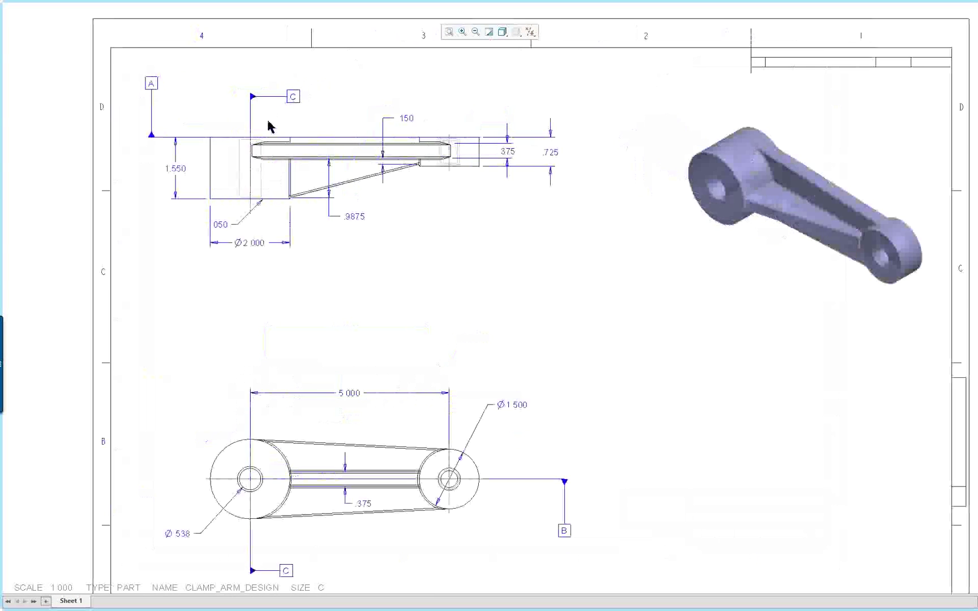
pyautogui.scroll(1, 269, 256)
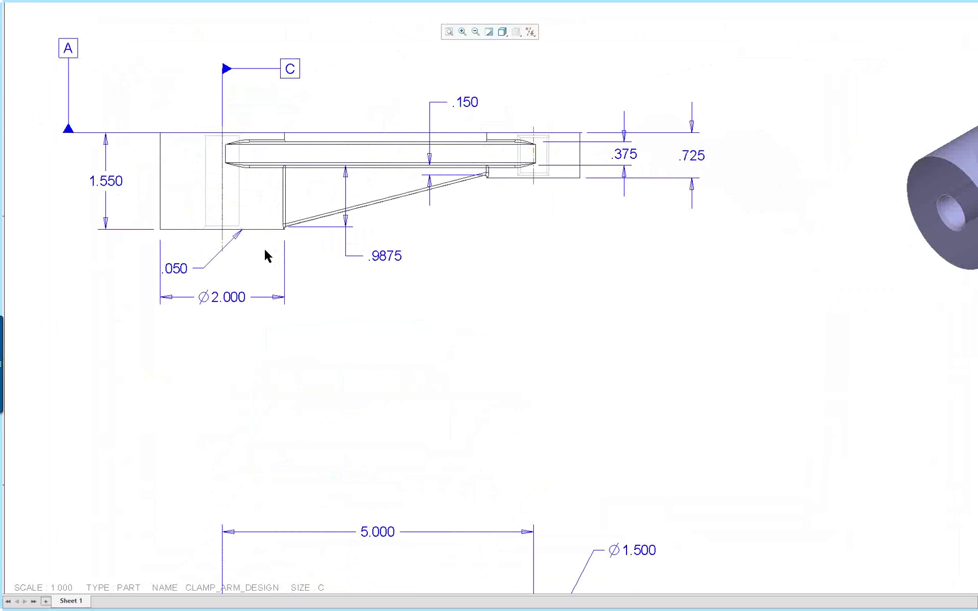
pyautogui.scroll(1, 268, 256)
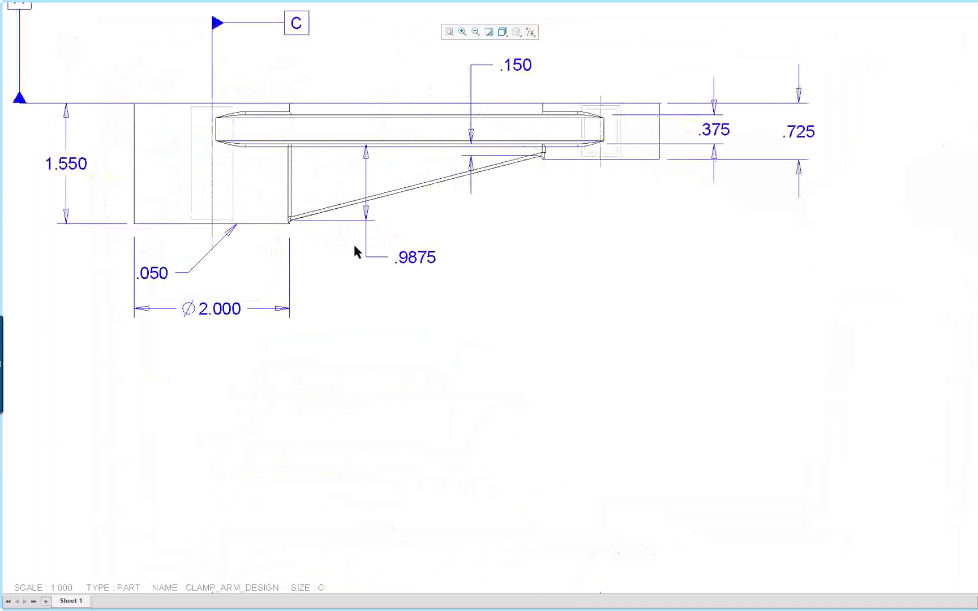
pyautogui.click(600, 167)
pyautogui.moveTo(600, 167); pyautogui.dragTo(601, 189)
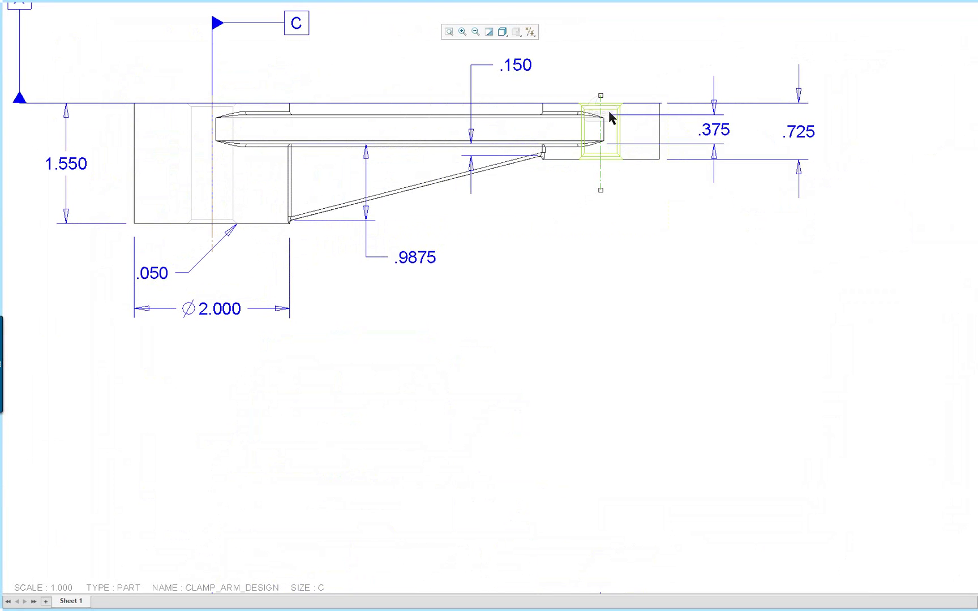
pyautogui.moveTo(601, 94); pyautogui.dragTo(601, 79)
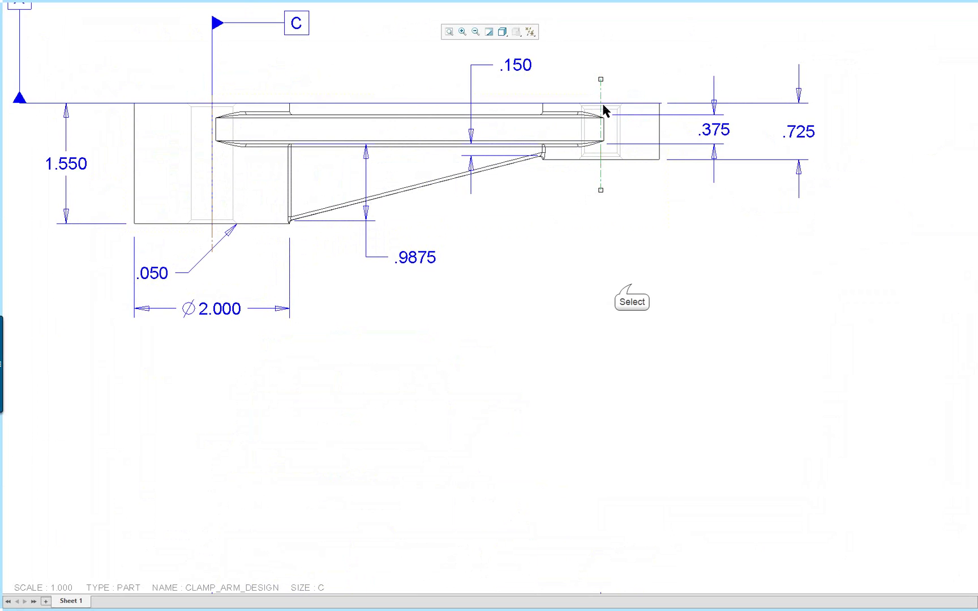
# Erase the small boss's axis lines in the lower view
pyautogui.click(615, 342)
pyautogui.scroll(-4, 616, 343)
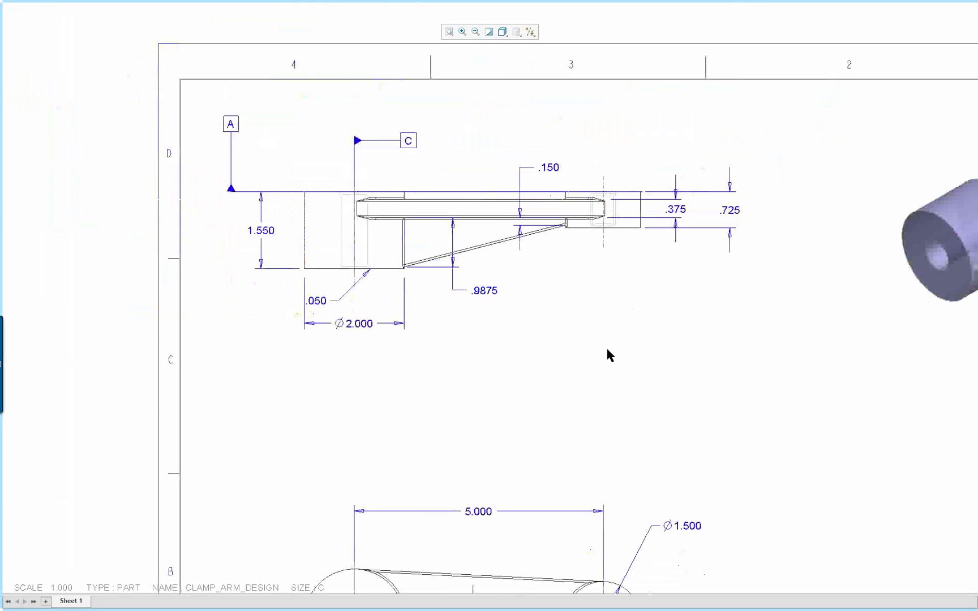
pyautogui.scroll(5, 645, 563)
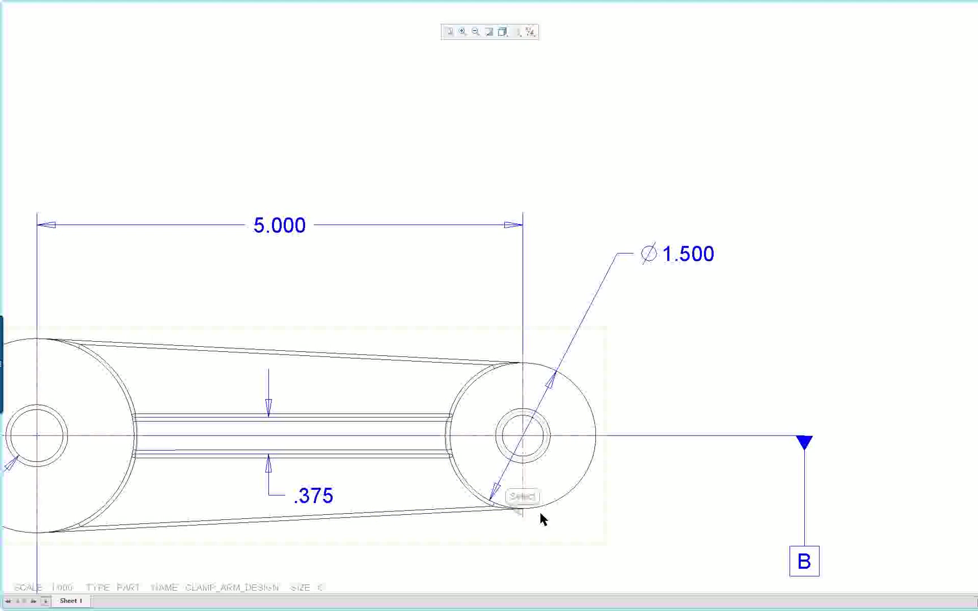
pyautogui.click(523, 519)
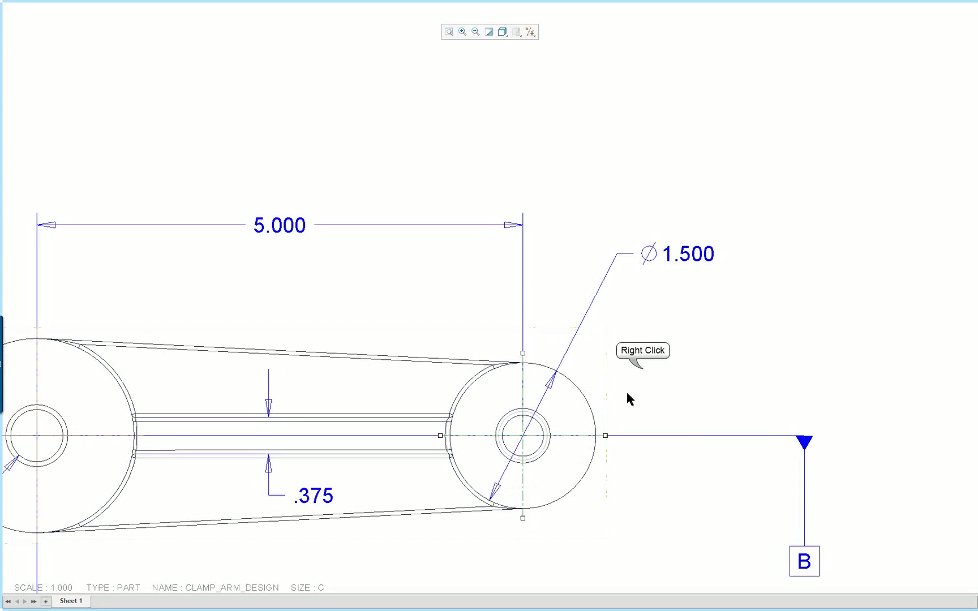
pyautogui.rightClick(643, 369)
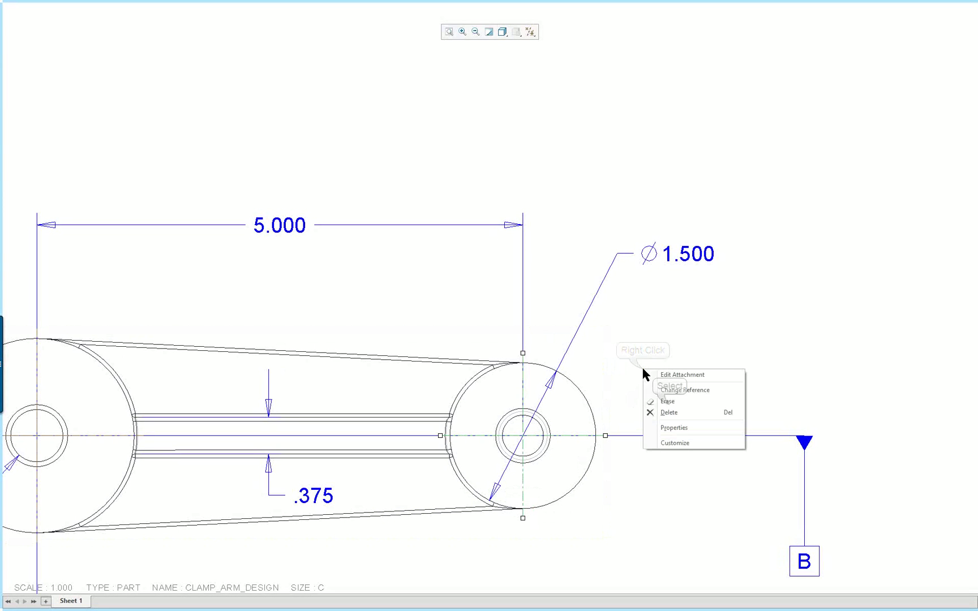
pyautogui.click(668, 407)
pyautogui.scroll(-3, 668, 401)
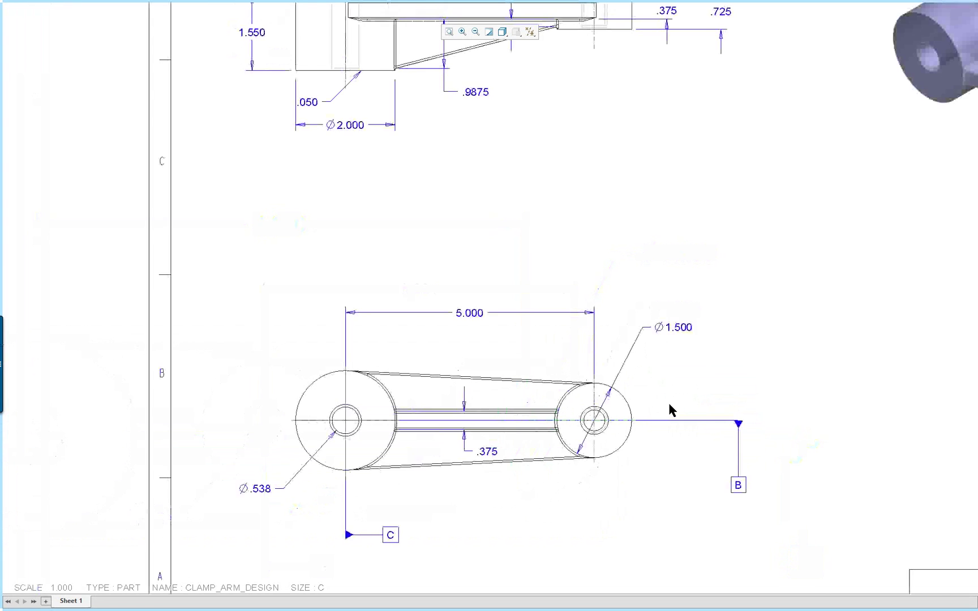
pyautogui.scroll(-1, 666, 403)
pyautogui.scroll(-1, 478, 290)
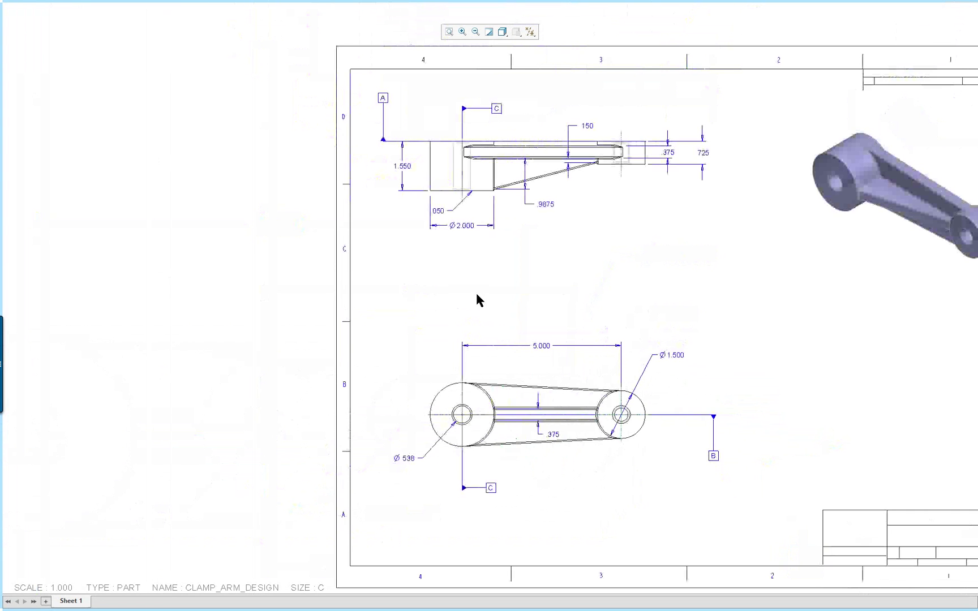
# Leave full screen, refit the sheet and expand the annotations of VIEW_TEMPLATE_1 and VIEW_TEMPLATE_2 in the drawing tree
pyautogui.hotkey('ctrl', 'm')
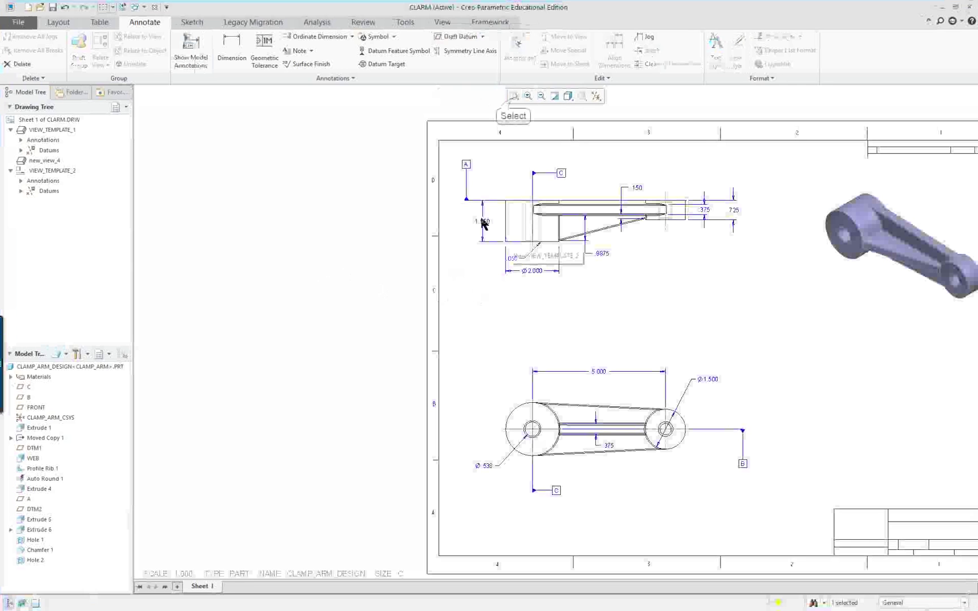
pyautogui.click(513, 96)
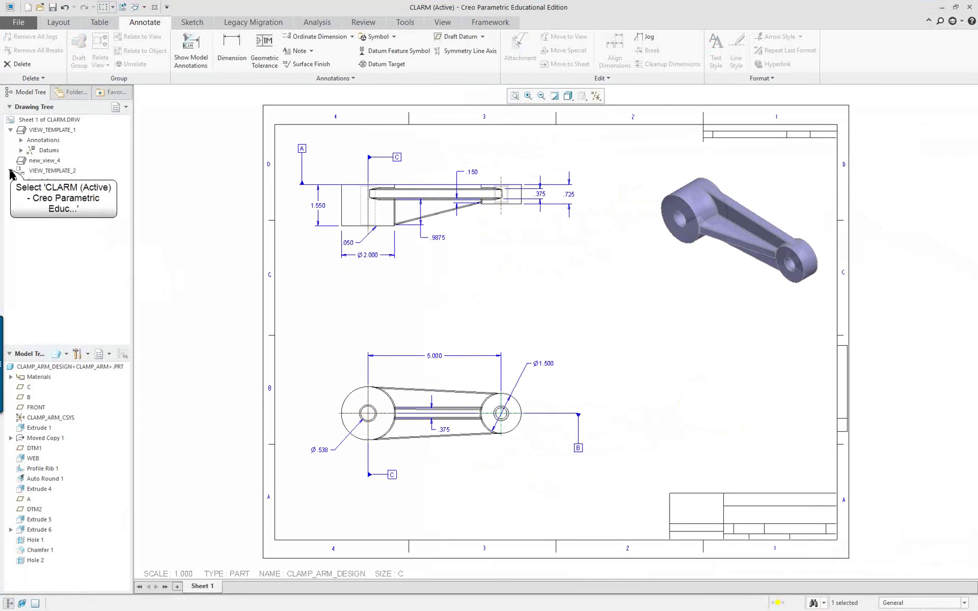
pyautogui.click(11, 172)
pyautogui.click(11, 171)
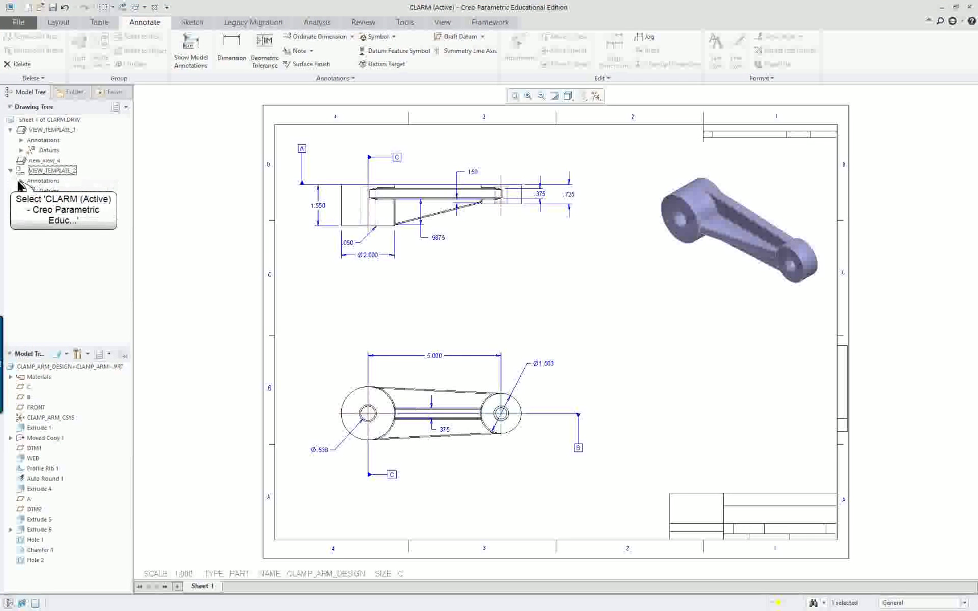
pyautogui.click(21, 140)
pyautogui.click(21, 191)
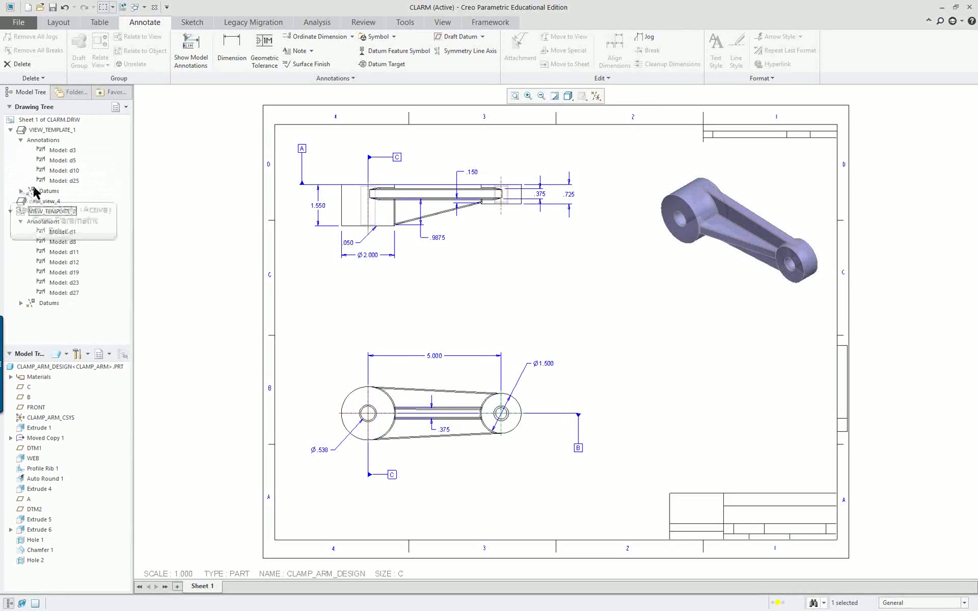
pyautogui.click(21, 192)
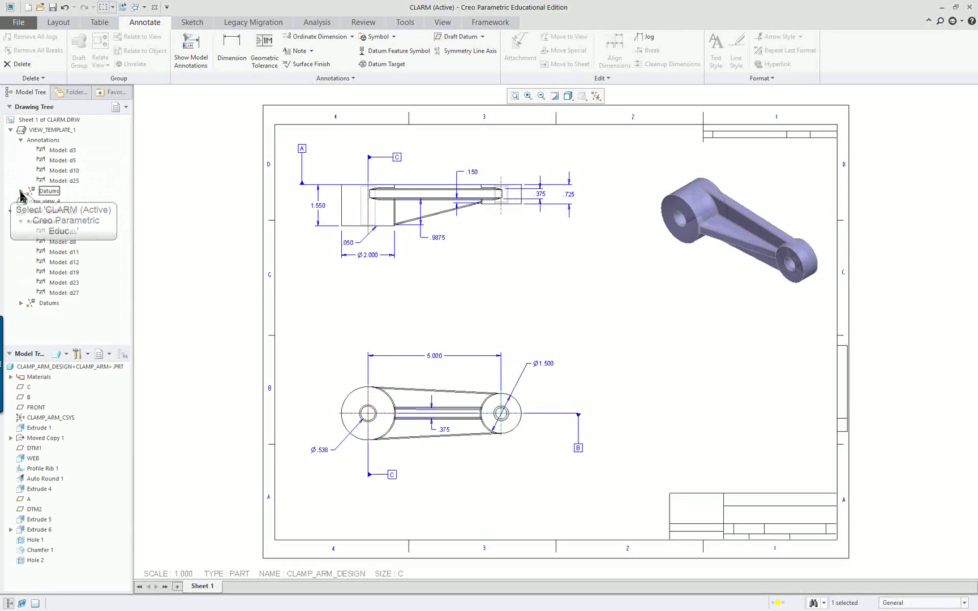
# Erase the 1.550 height dimension of the large boss in the upper view
pyautogui.click(320, 211)
pyautogui.rightClick(323, 212)
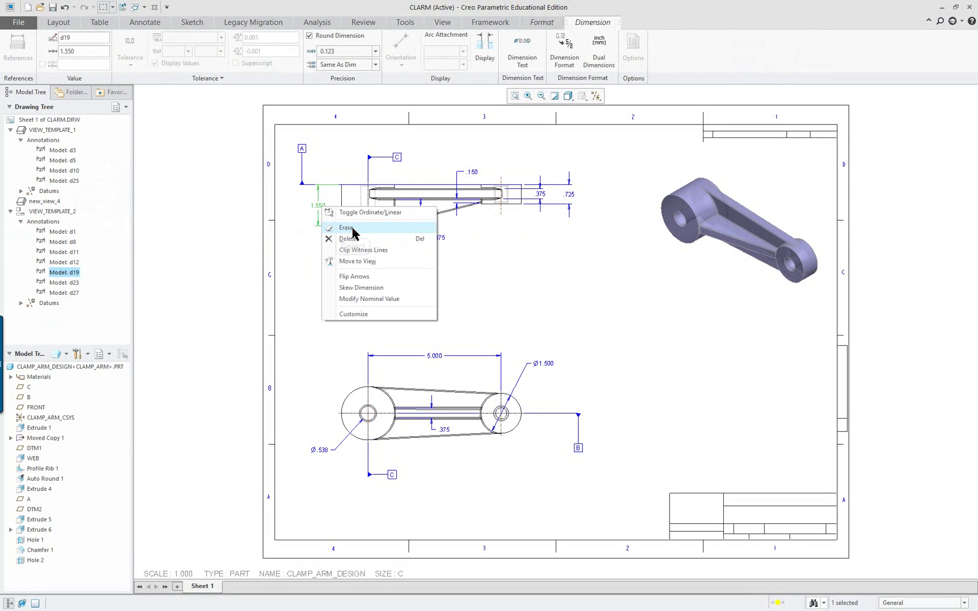
pyautogui.click(353, 229)
pyautogui.click(218, 281)
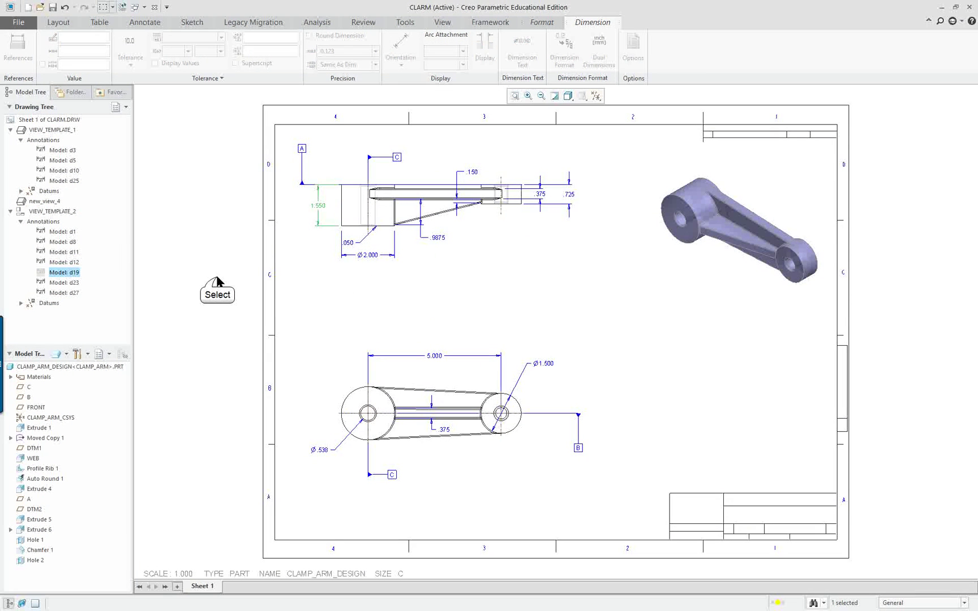
# Unerase dimension d19 of VIEW_TEMPLATE_2 from the drawing tree
pyautogui.click(56, 272)
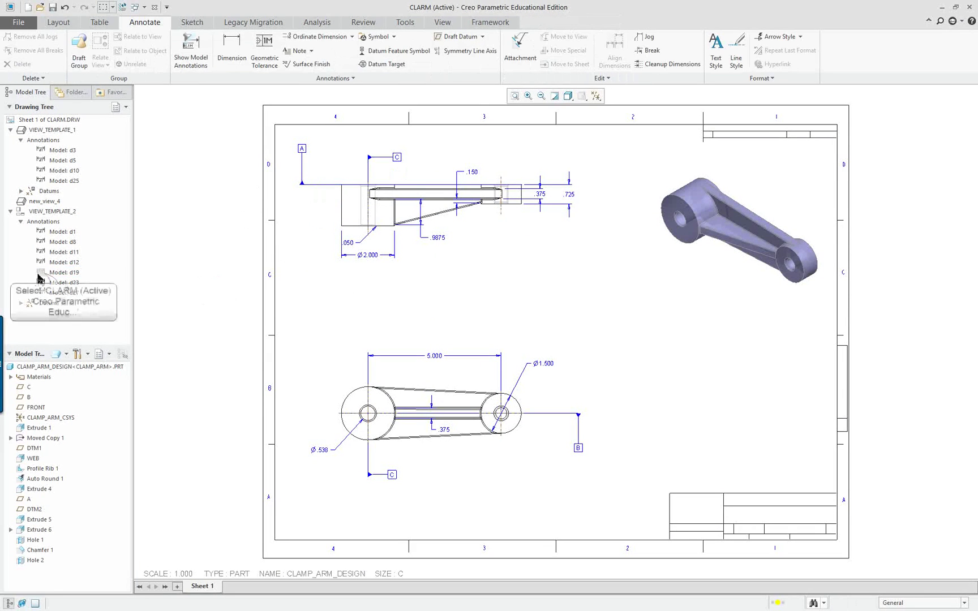
pyautogui.rightClick(52, 273)
pyautogui.click(86, 279)
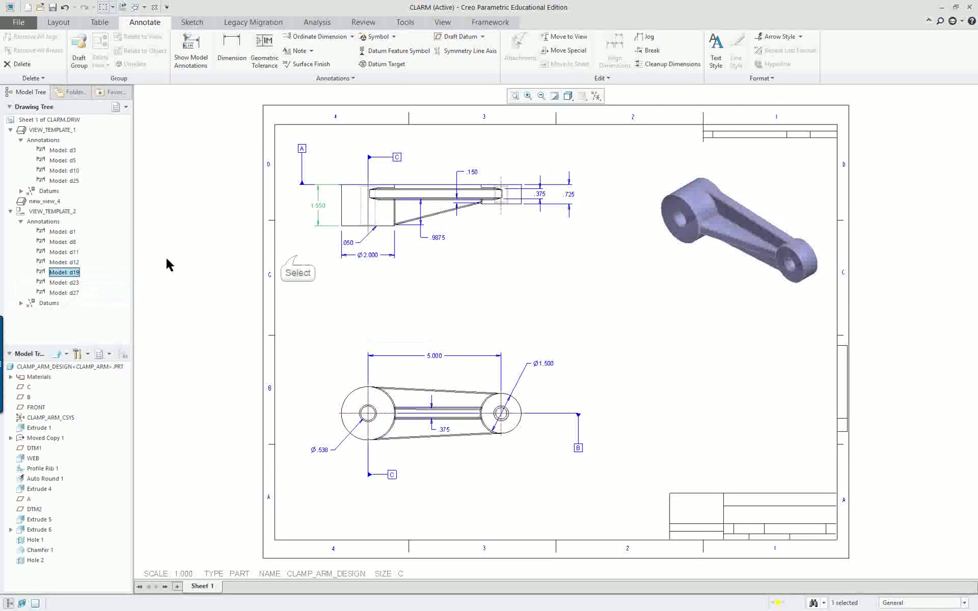
pyautogui.click(295, 258)
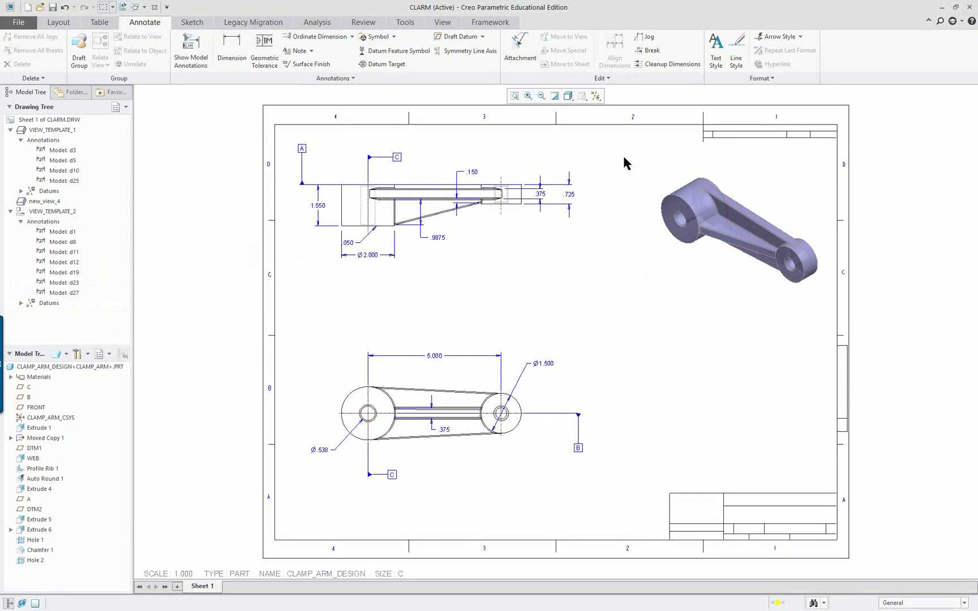
# Attach a geometric tolerance to the small boss's bottom edge in the upper view, placing its frame below and to the right
pyautogui.scroll(-2, 631, 147)
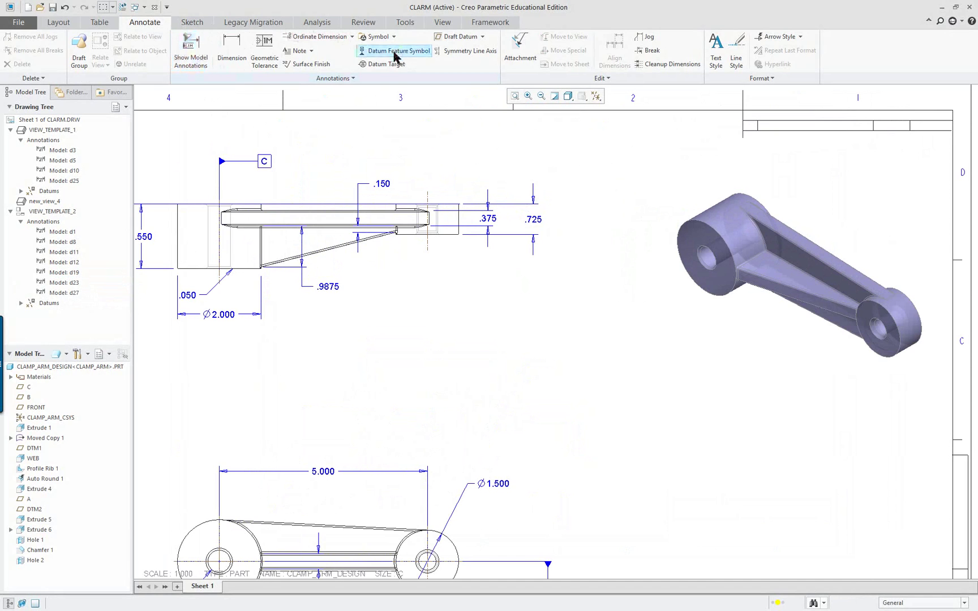
pyautogui.click(262, 45)
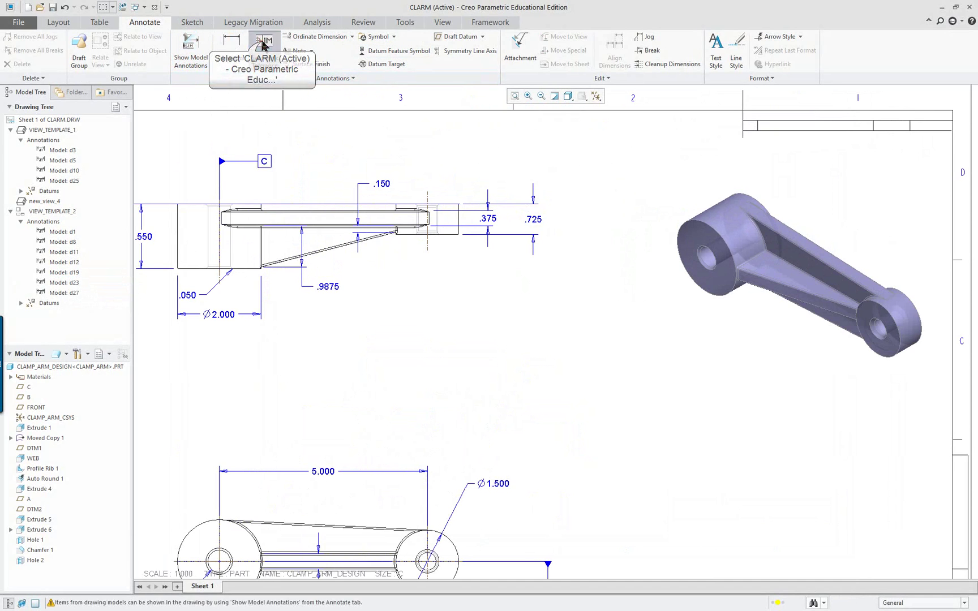
pyautogui.click(448, 237)
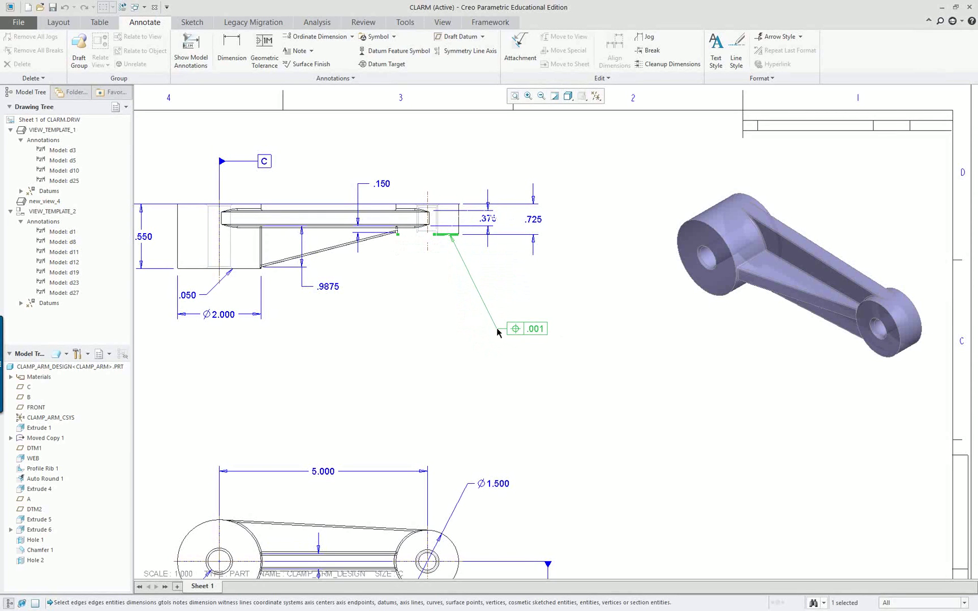
pyautogui.middleClick(497, 329)
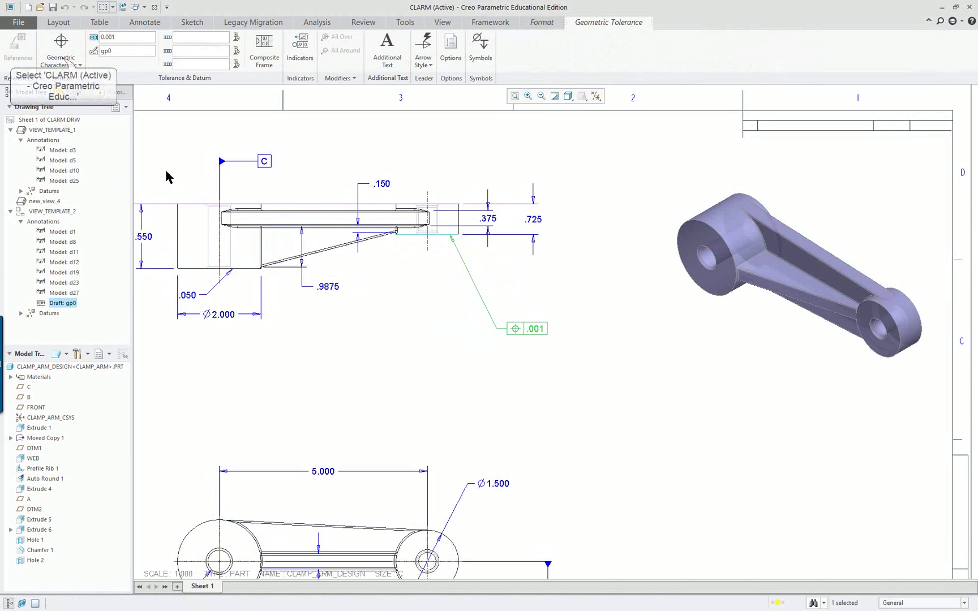
# Set the geometric tolerance to Parallelism with primary datum A and move its frame closer to the small boss
pyautogui.click(61, 60)
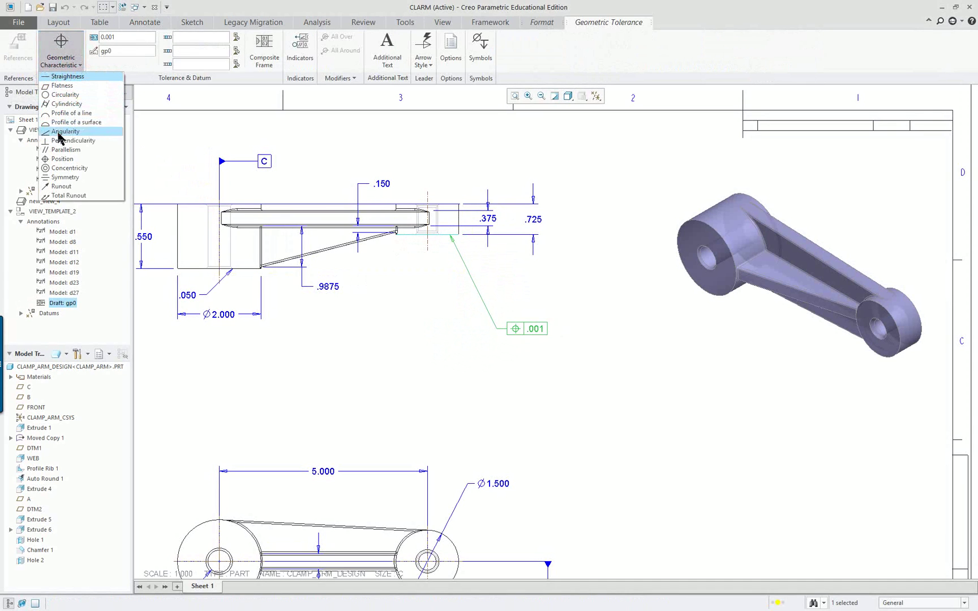
pyautogui.click(66, 150)
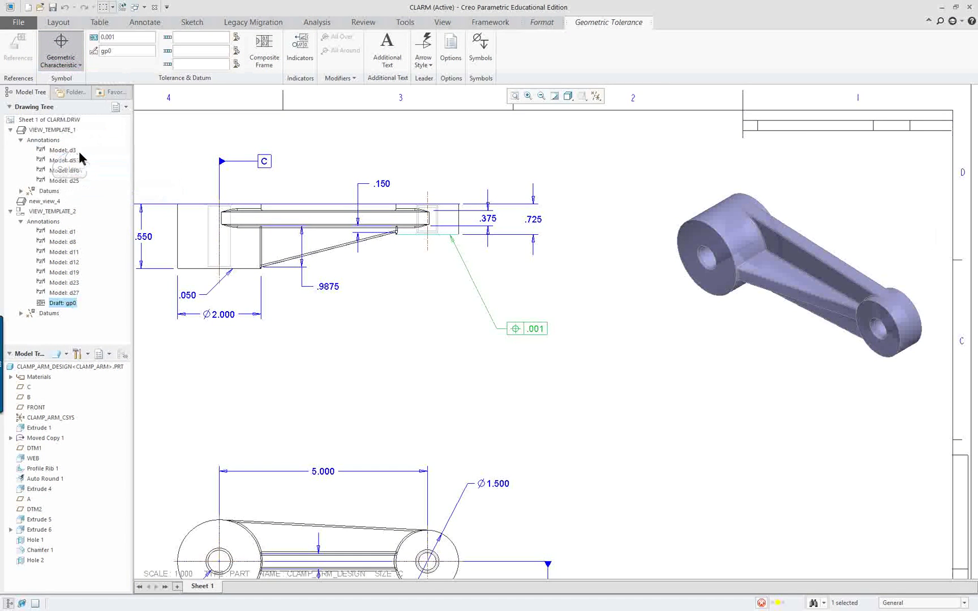
pyautogui.click(191, 38)
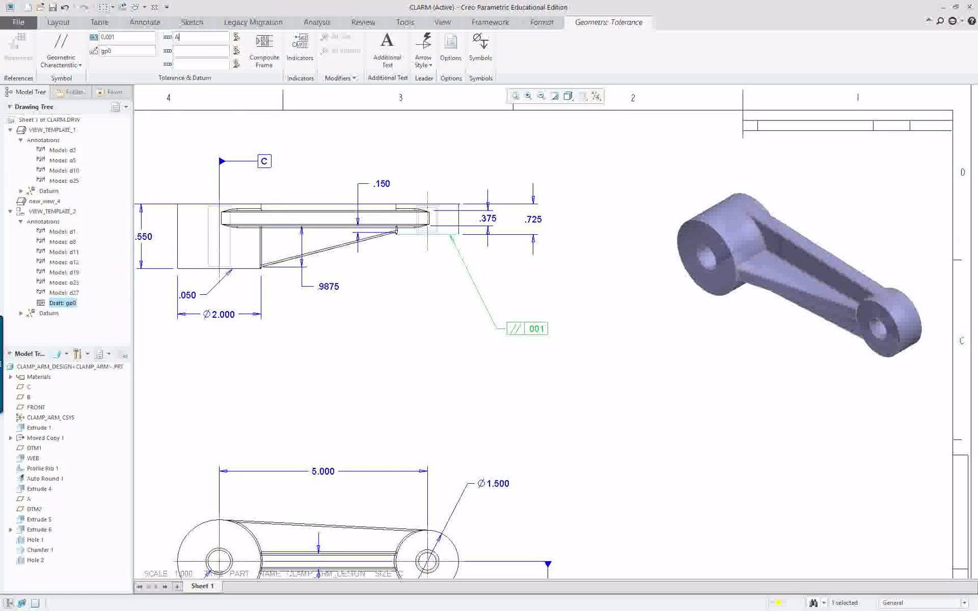
pyautogui.write('A')
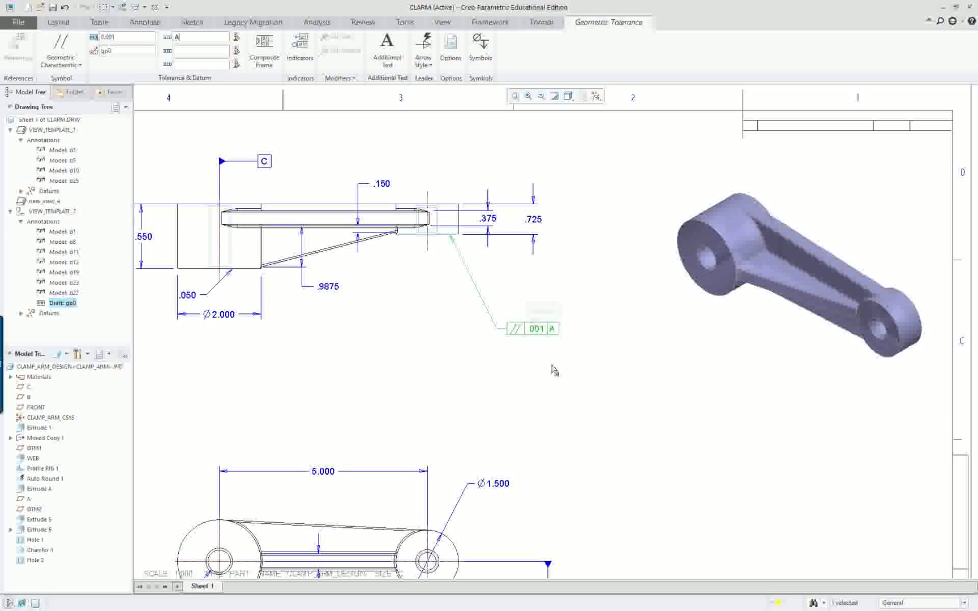
pyautogui.moveTo(525, 304); pyautogui.dragTo(502, 270)
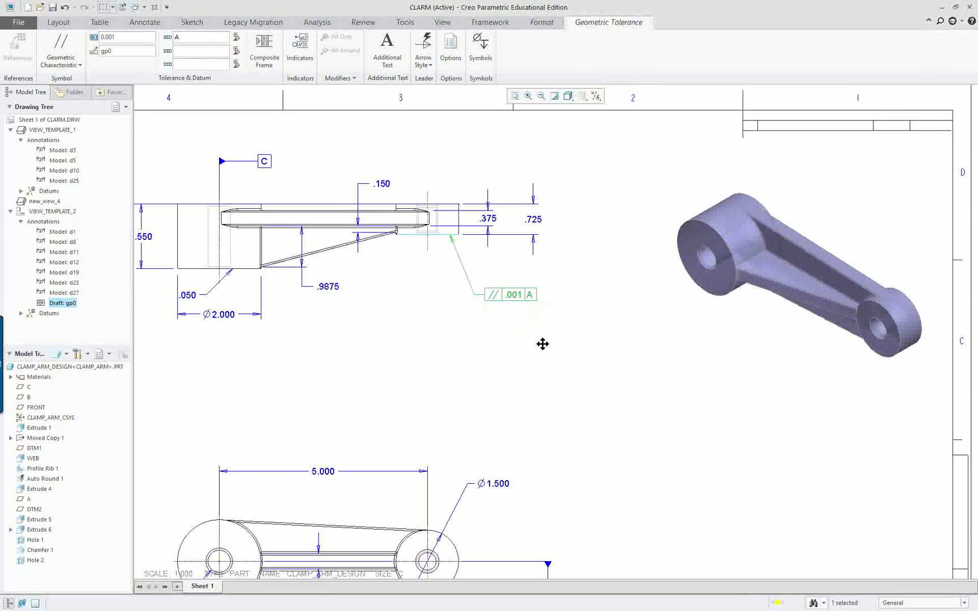
pyautogui.click(443, 342)
pyautogui.scroll(-1, 443, 342)
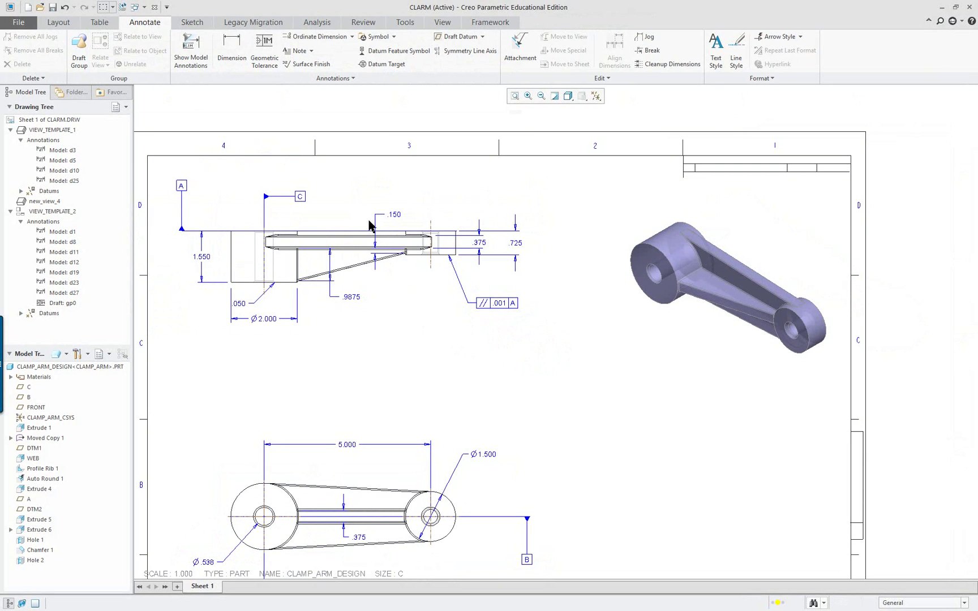
# Switch to full screen and move the web's .375 dimension in the lower view down, clear of the arm outline
pyautogui.click(514, 96)
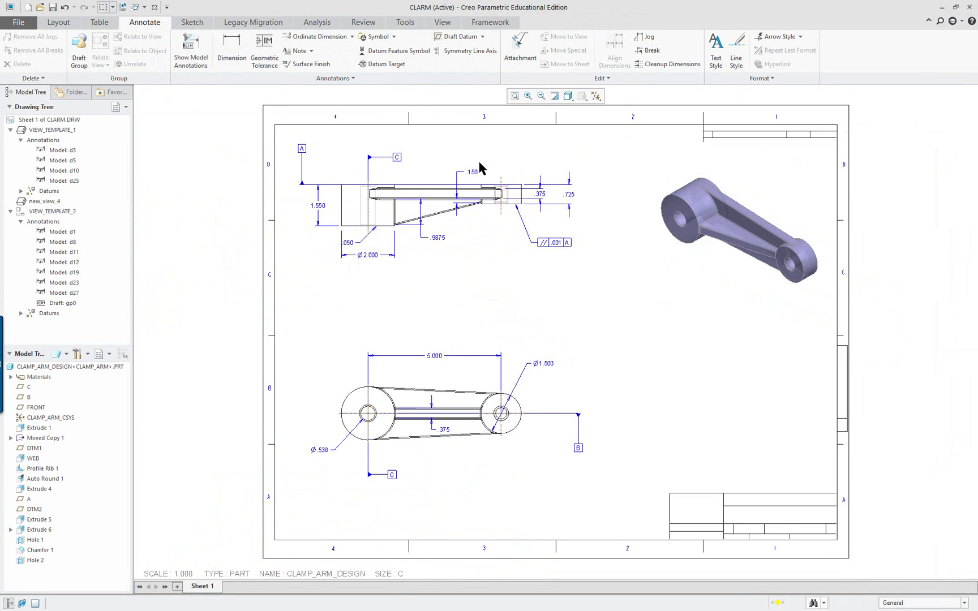
pyautogui.press('F11')
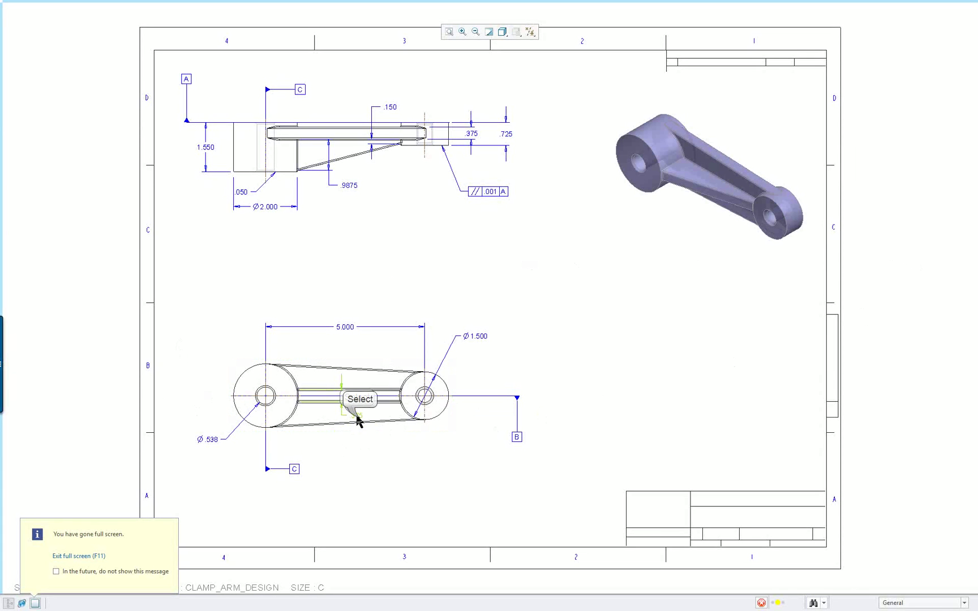
pyautogui.moveTo(357, 419); pyautogui.dragTo(378, 456)
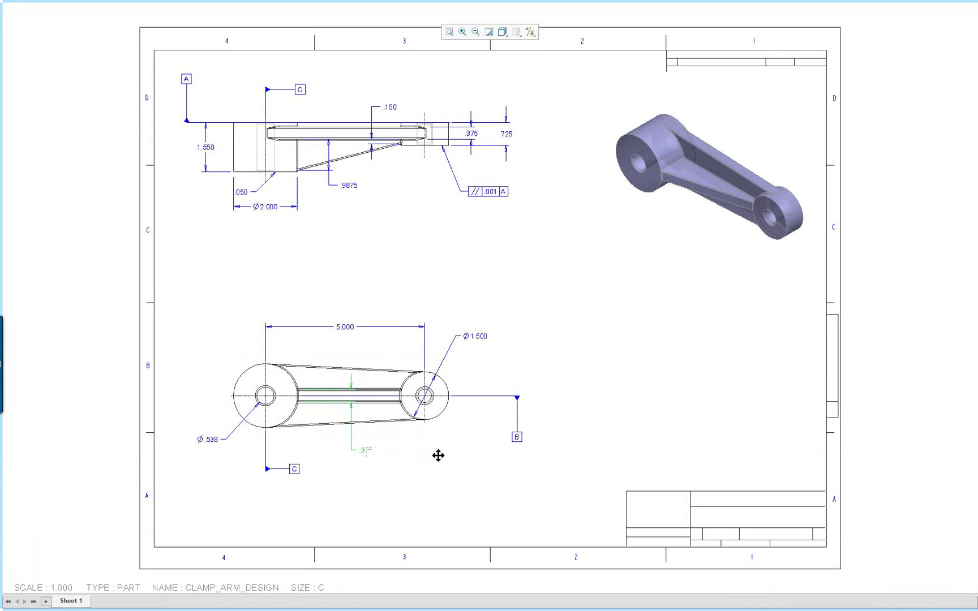
pyautogui.moveTo(438, 455); pyautogui.dragTo(459, 451)
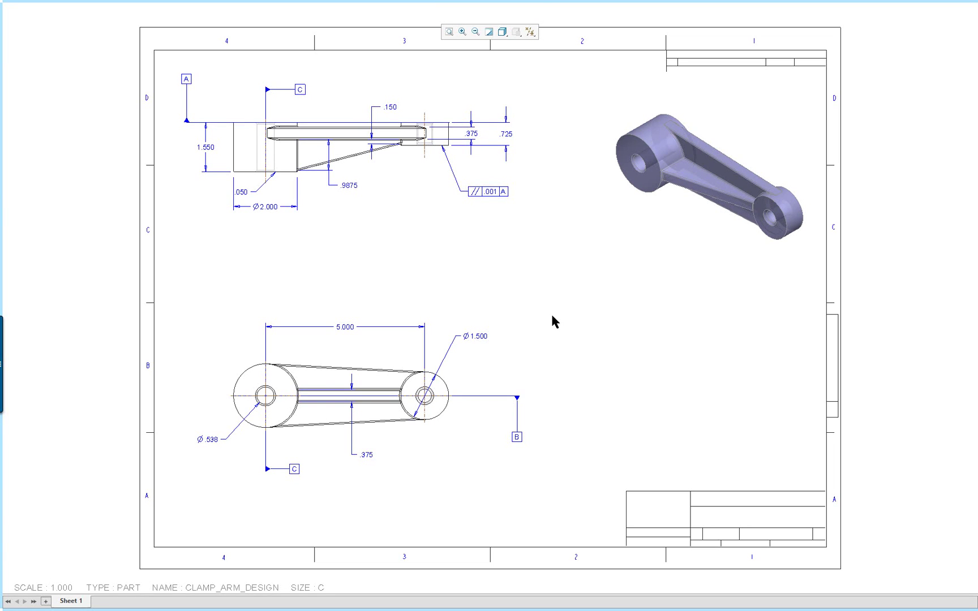
# Switch to Adobe Acrobat Reader, review the Lesson 10 instructions up to the Clamp Foot drawing, and return to the drawing
pyautogui.hotkey('alt', 'Tab')
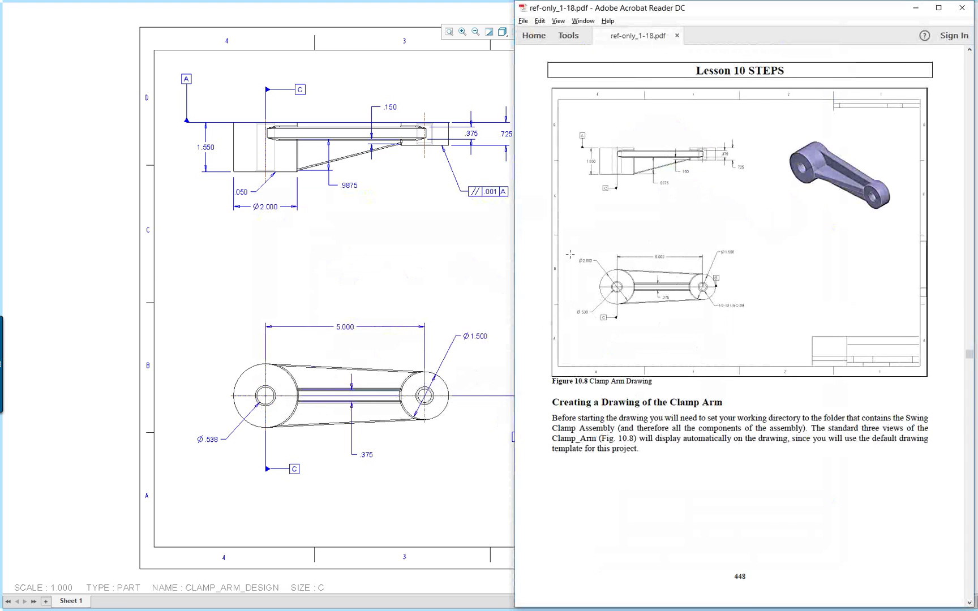
pyautogui.scroll(-10, 570, 254)
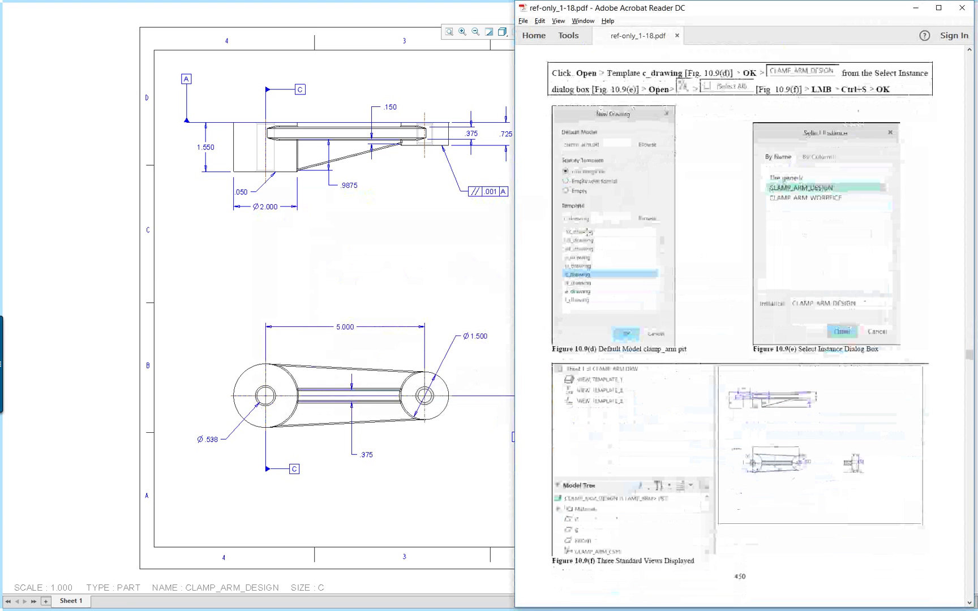
pyautogui.scroll(-6, 586, 232)
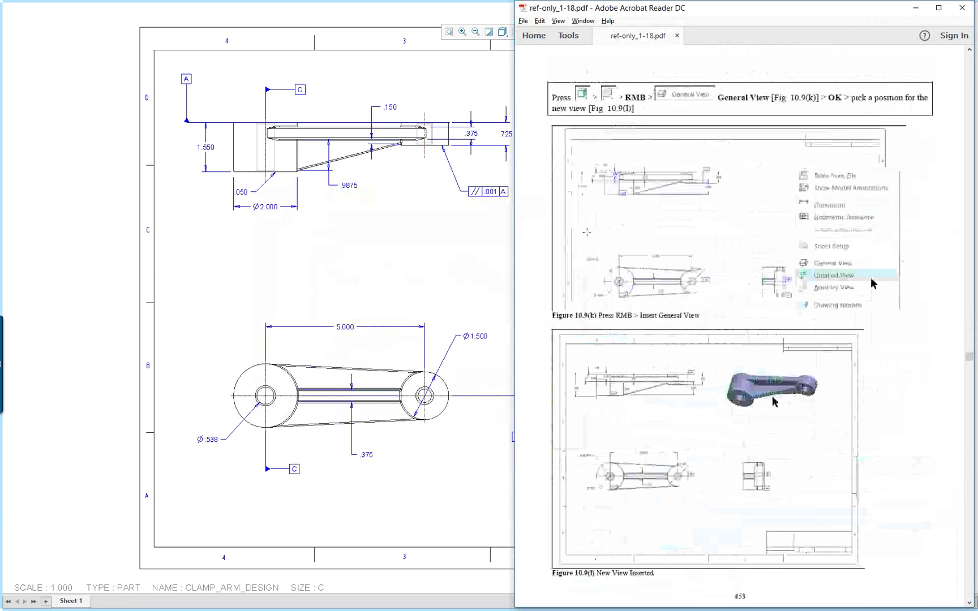
pyautogui.scroll(-9, 586, 232)
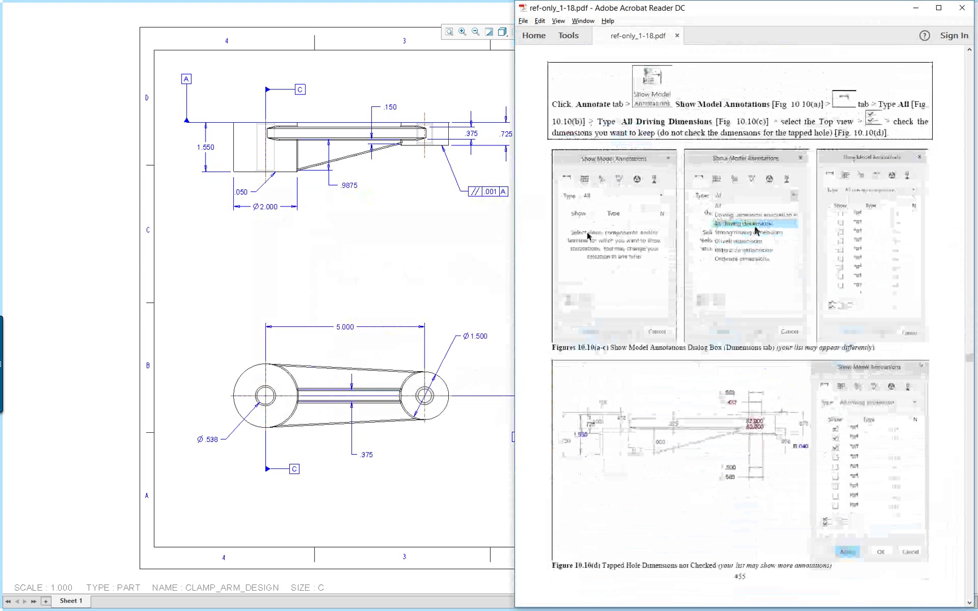
pyautogui.scroll(-9, 740, 331)
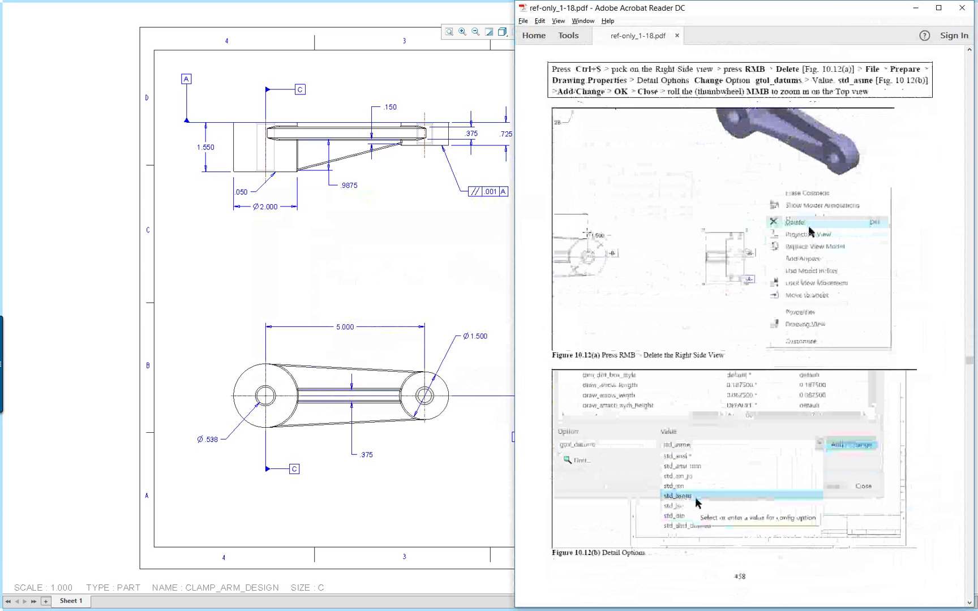
pyautogui.scroll(-9, 739, 331)
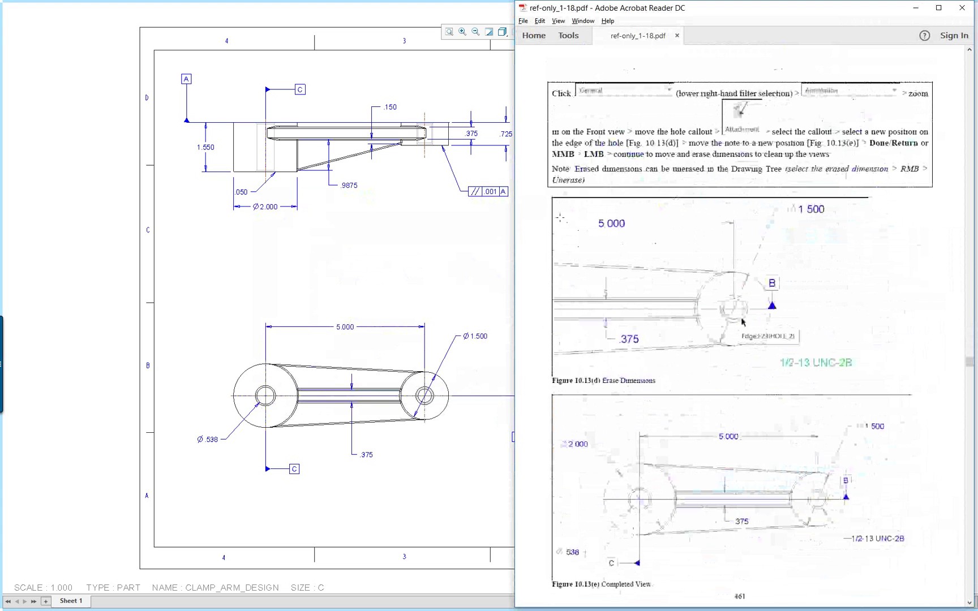
pyautogui.scroll(-3, 687, 286)
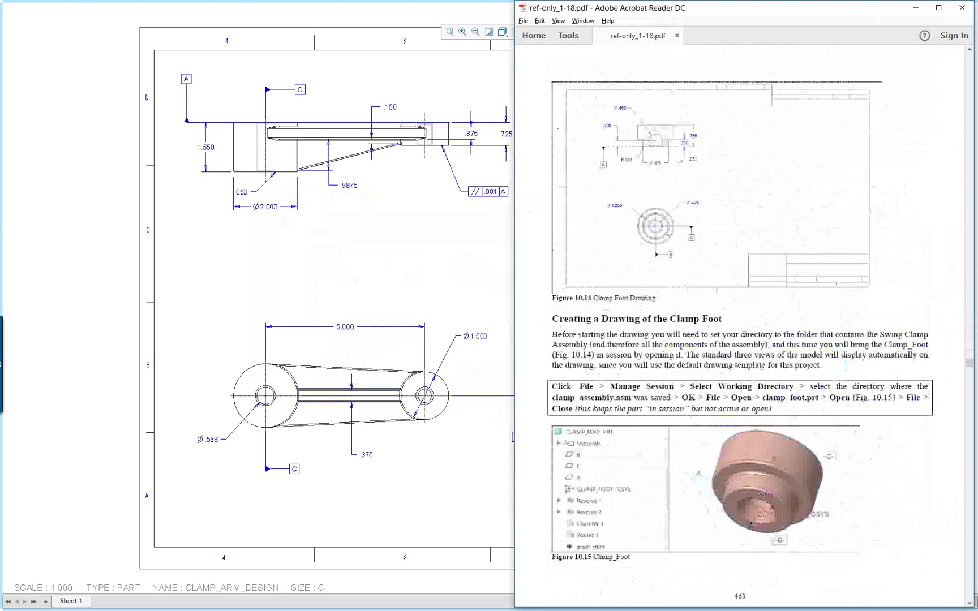
pyautogui.click(434, 256)
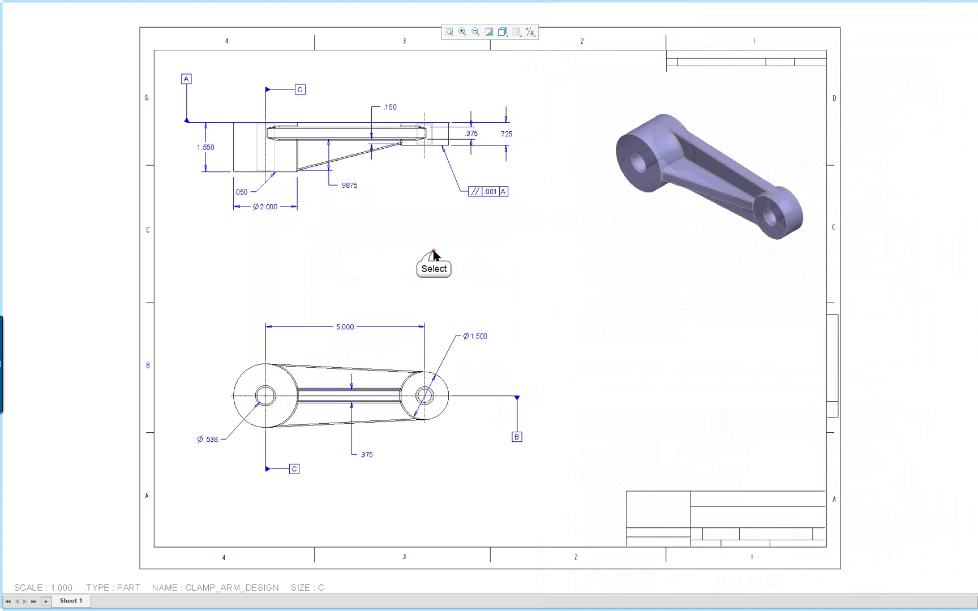